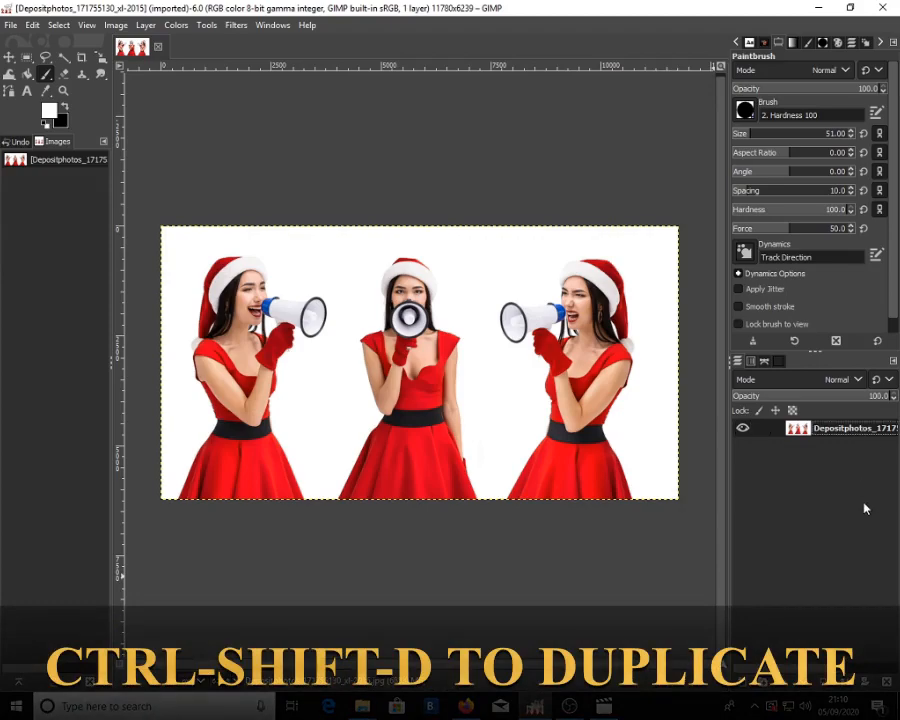
# Duplicate the photo layer and desaturate the copy using the Luminance mode.
pyautogui.hotkey('ctrl', 'shift', 'd')
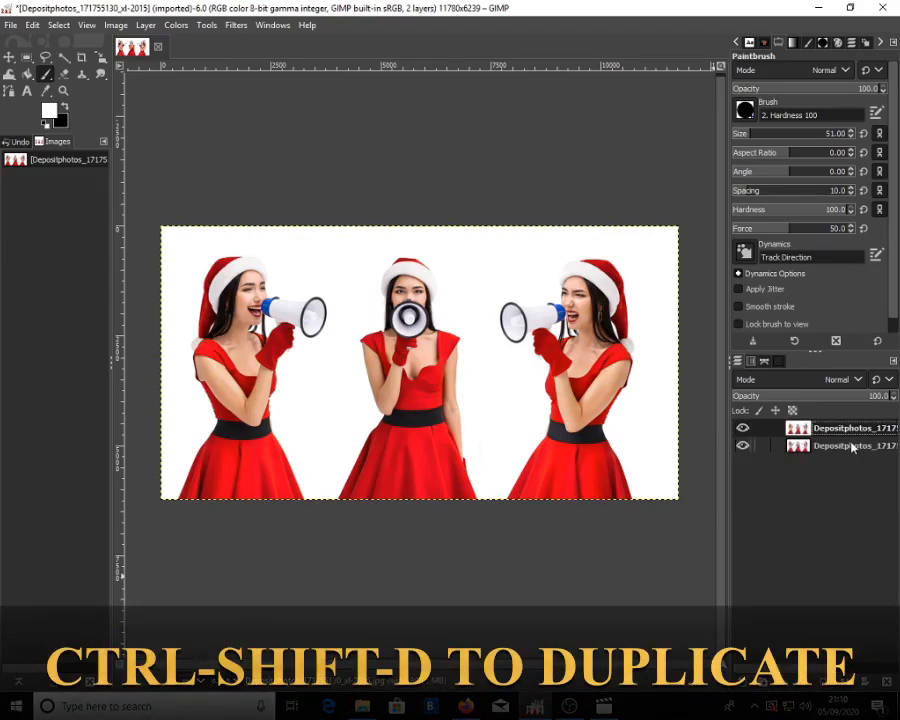
pyautogui.click(176, 25)
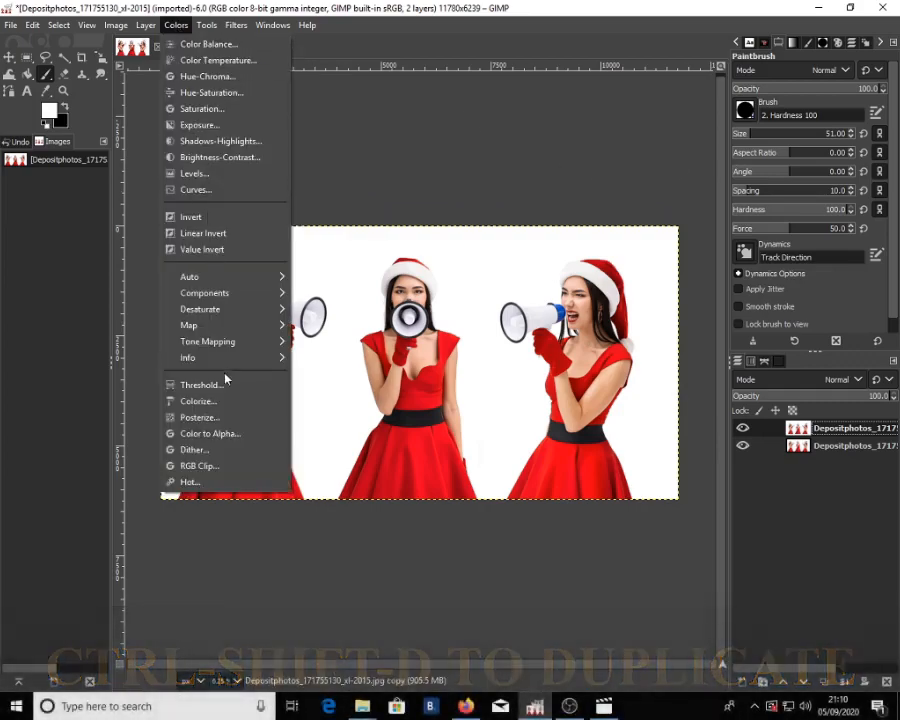
pyautogui.moveTo(224, 309)
pyautogui.click(331, 322)
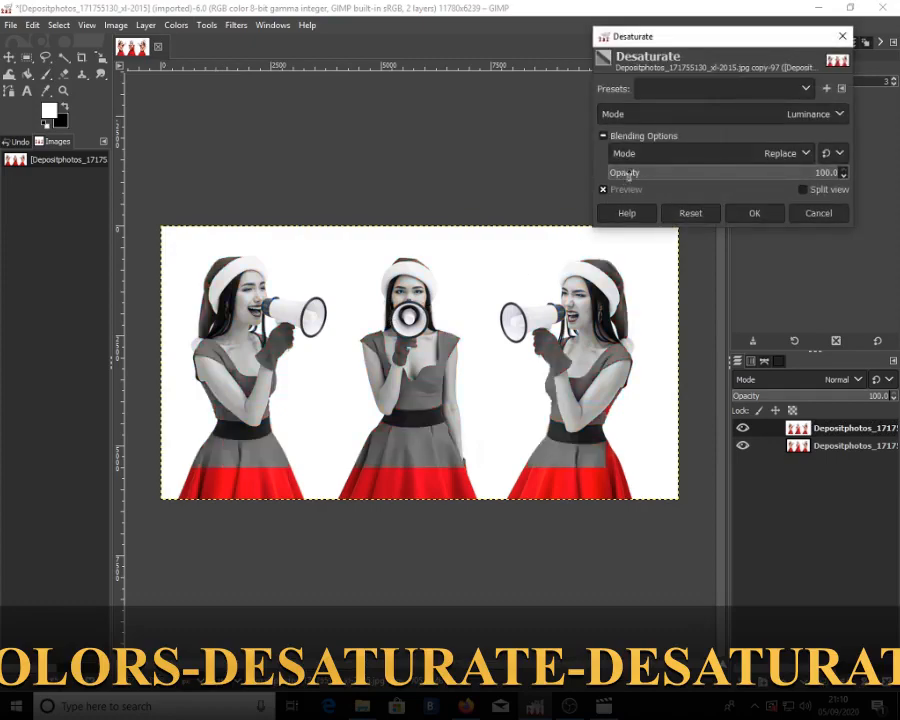
pyautogui.click(769, 220)
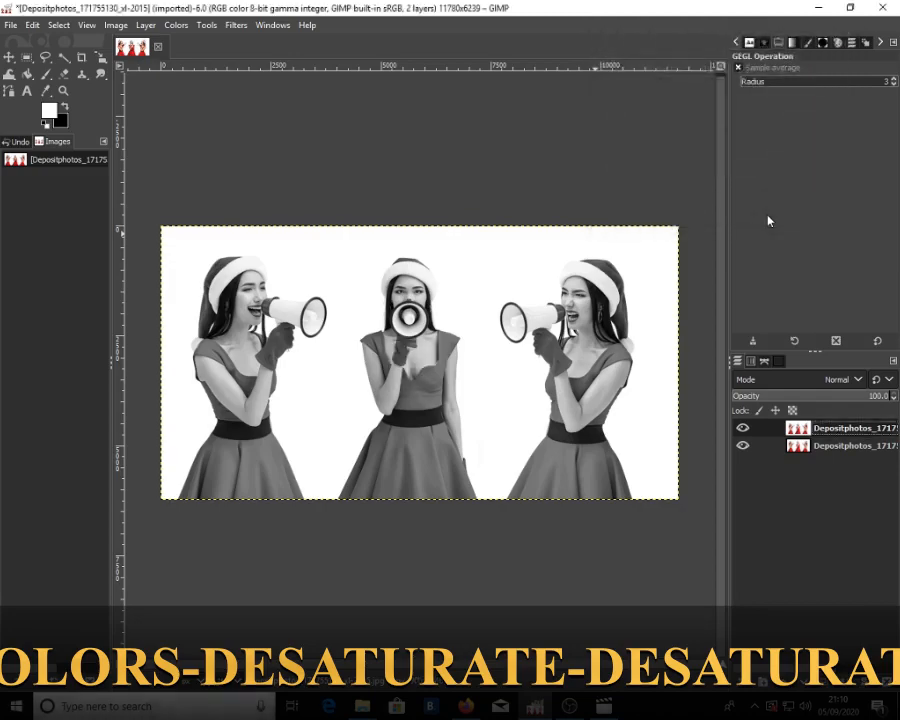
# Invert the colors of the desaturated layer.
pyautogui.click(175, 25)
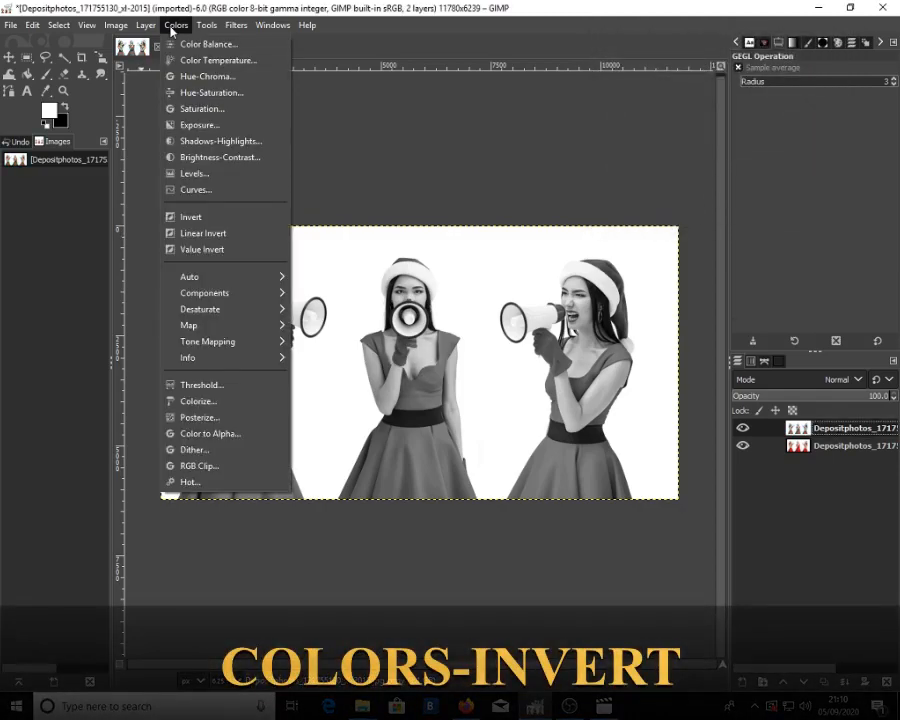
pyautogui.click(228, 218)
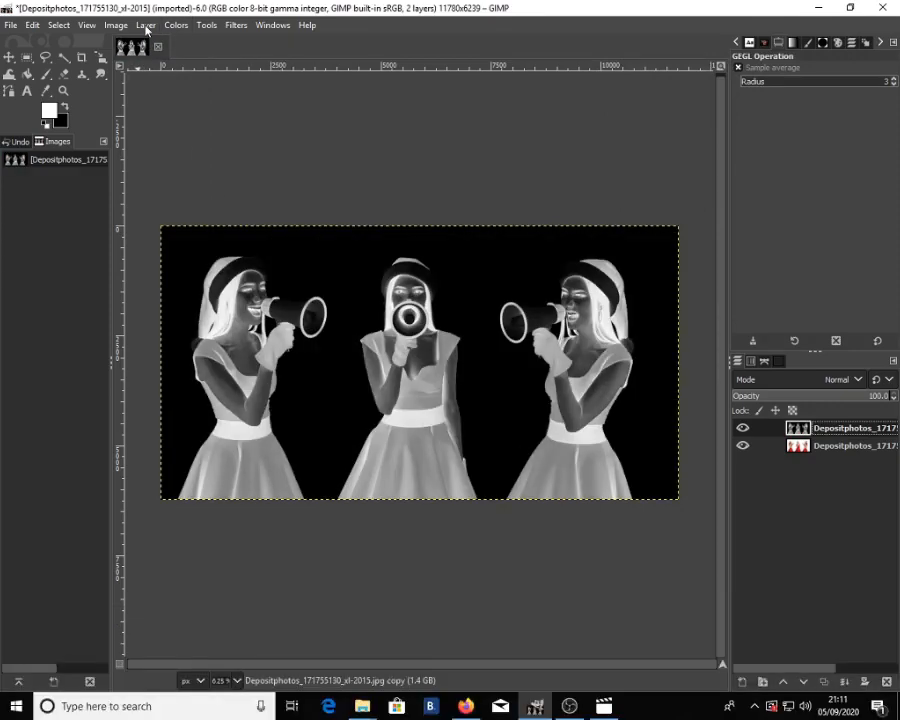
# Choose the Paintbrush with white as the painting color and set the brush size to 748.
pyautogui.click(46, 77)
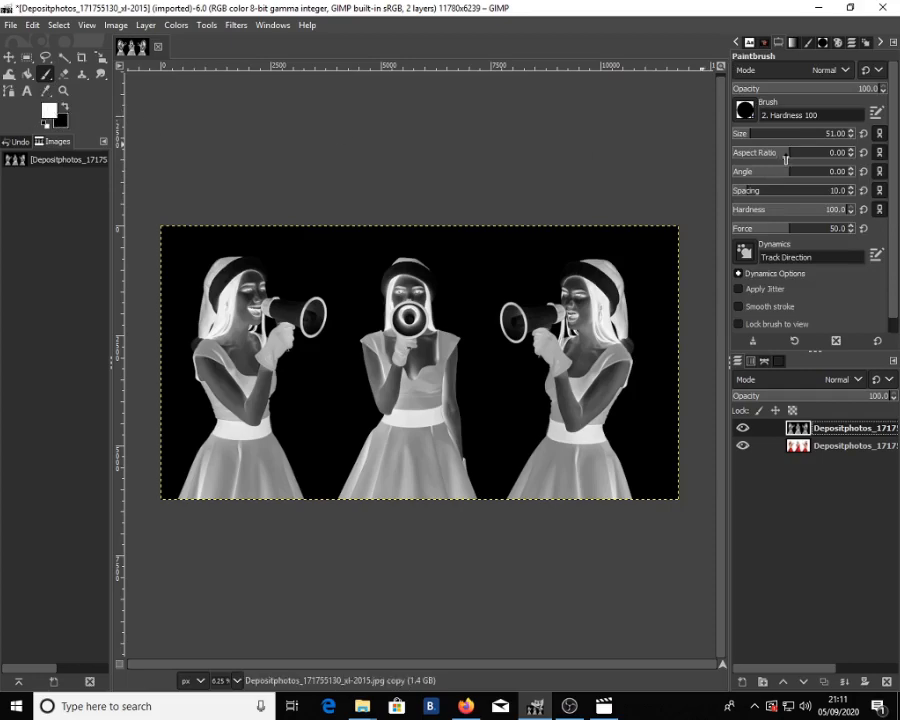
pyautogui.click(778, 136)
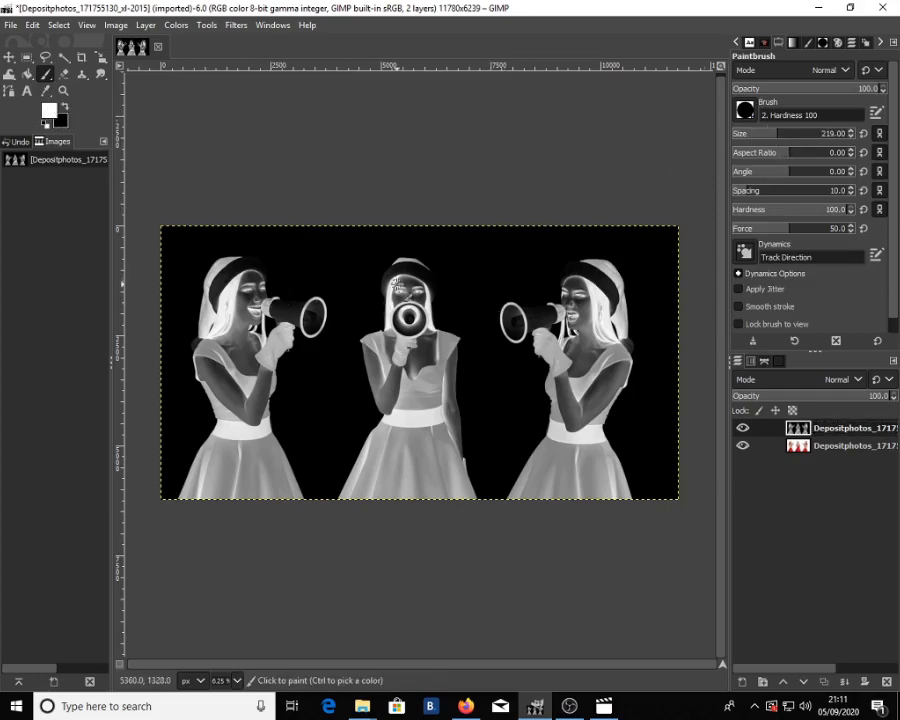
pyautogui.scroll(2, 405, 318)
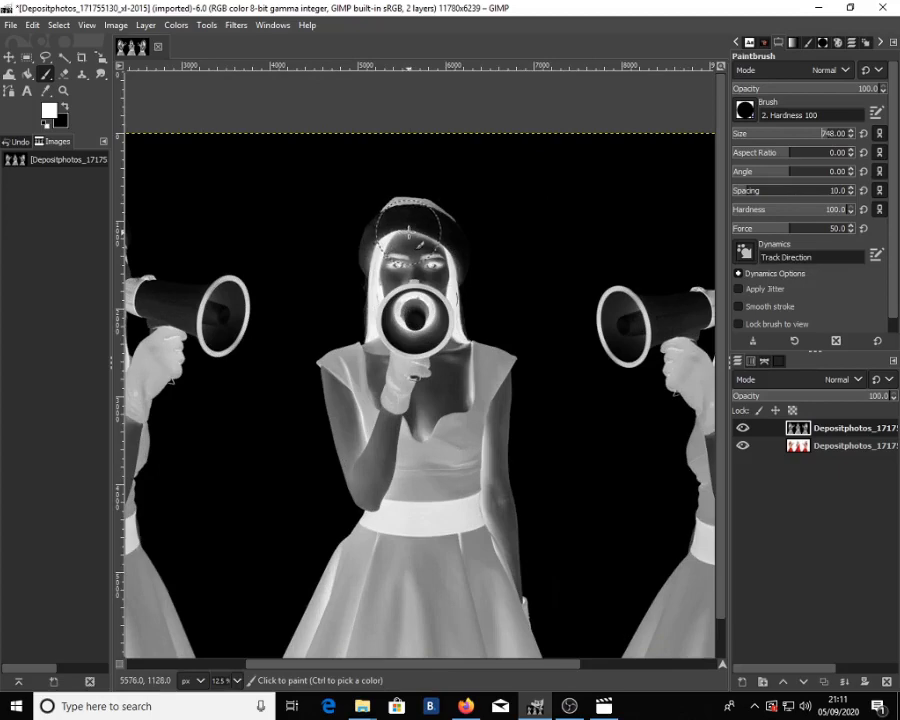
pyautogui.moveTo(406, 232)
pyautogui.mouseDown()
pyautogui.moveTo(388, 554)
pyautogui.moveTo(398, 596)
pyautogui.moveTo(405, 566)
pyautogui.mouseUp()
pyautogui.hotkey('ctrl', 'z')
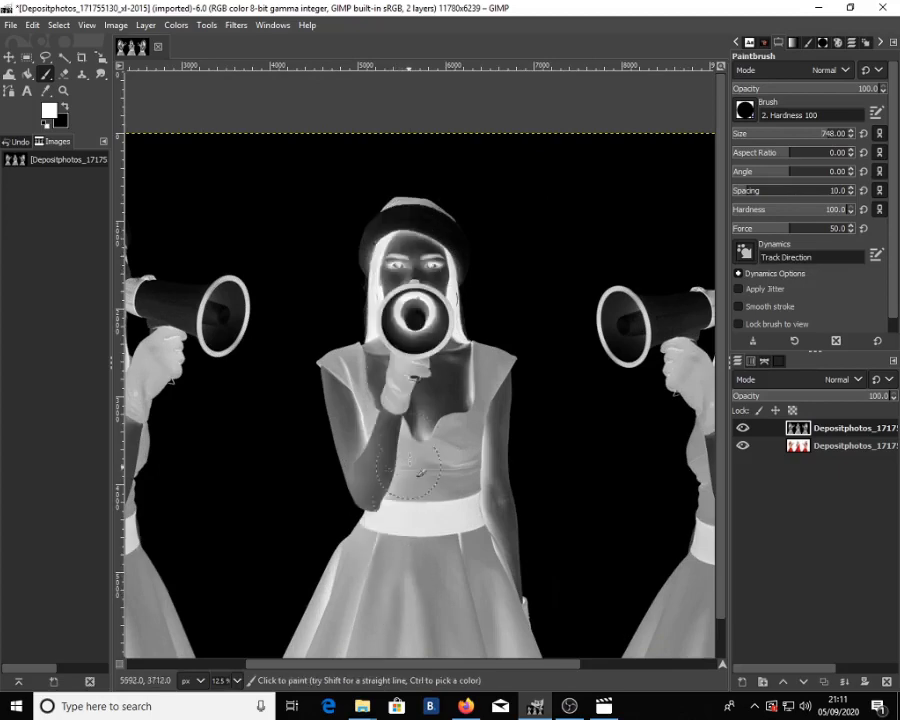
pyautogui.click(413, 228)
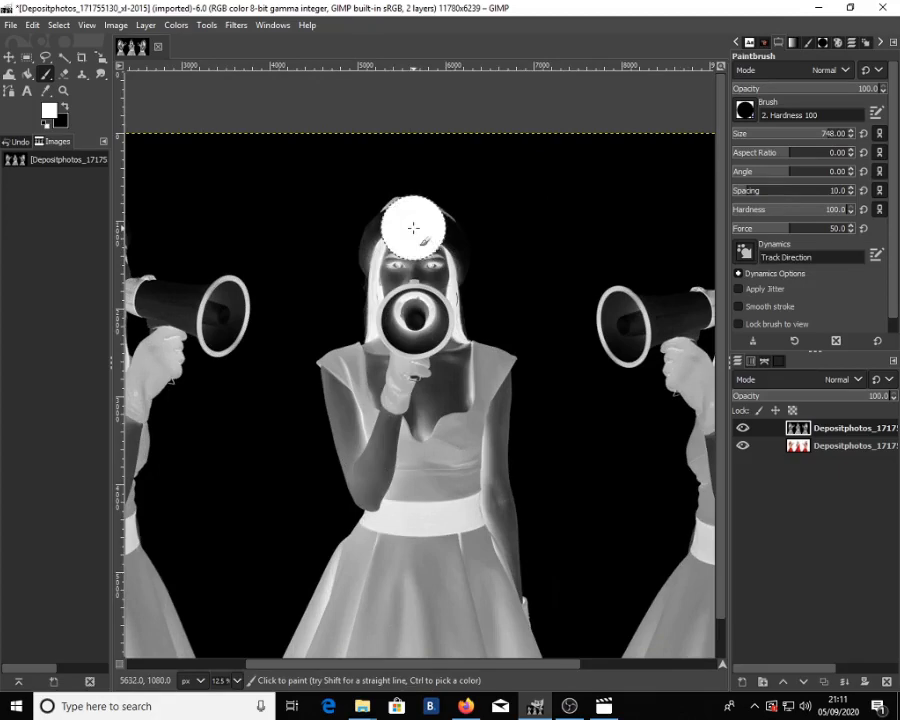
pyautogui.hotkey('ctrl', 'z')
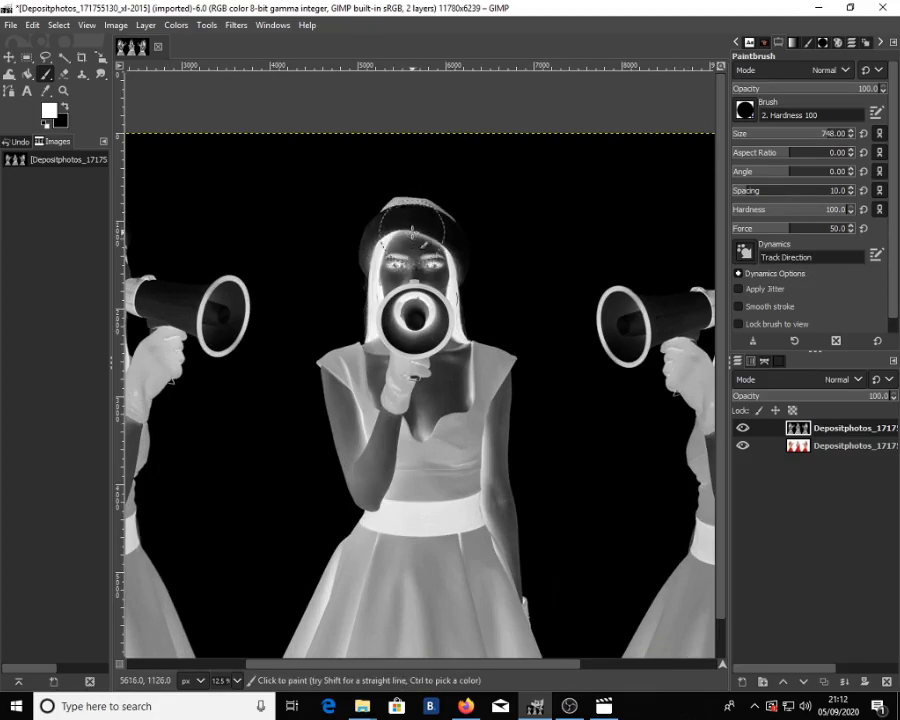
# Paint a straight white band down the middle woman from her hat to the skirt's hem.
pyautogui.click(412, 232)
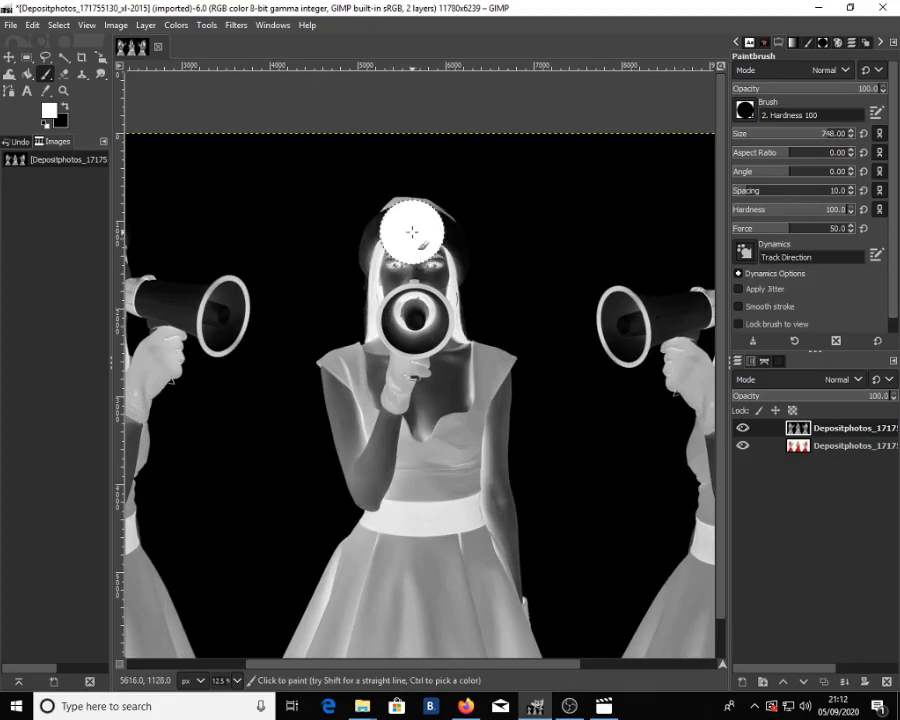
pyautogui.keyDown('shift'); pyautogui.click(411, 545); pyautogui.keyUp('shift')
pyautogui.scroll(-1, 407, 638)
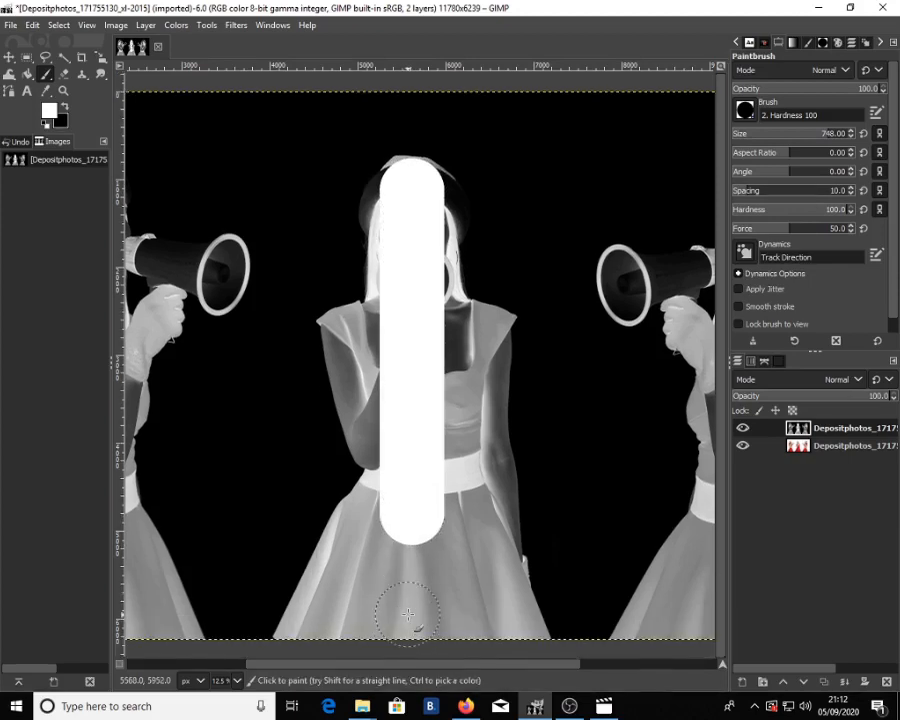
pyautogui.keyDown('shift'); pyautogui.click(408, 614); pyautogui.keyUp('shift')
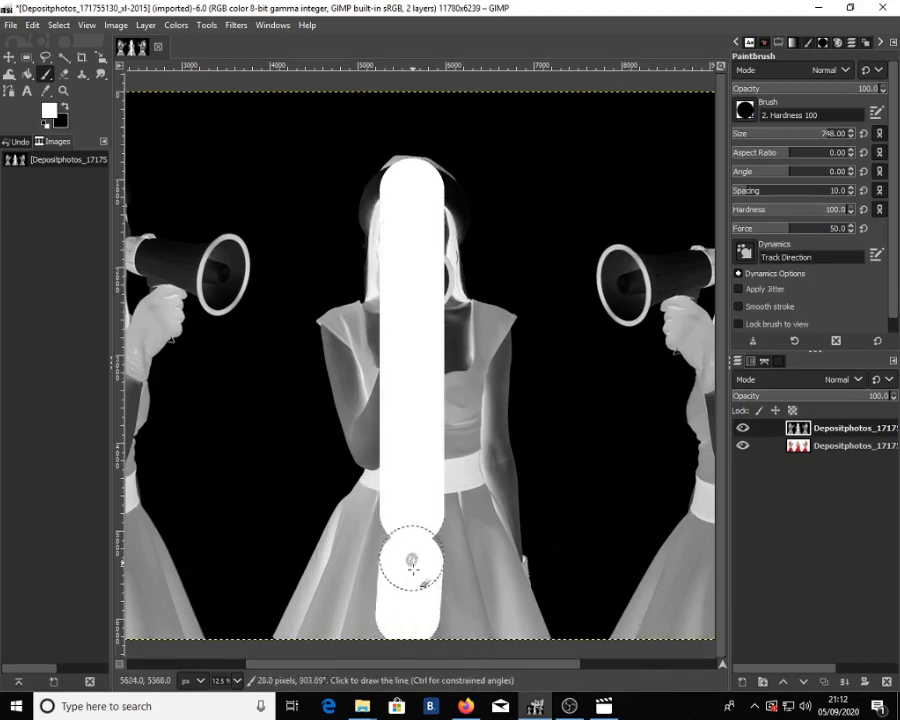
# Paint the middle woman's skirt white along the hem, from the central band to its right corner.
pyautogui.keyDown('shift'); pyautogui.click(437, 635); pyautogui.keyUp('shift')
pyautogui.keyDown('shift'); pyautogui.click(511, 642); pyautogui.keyUp('shift')
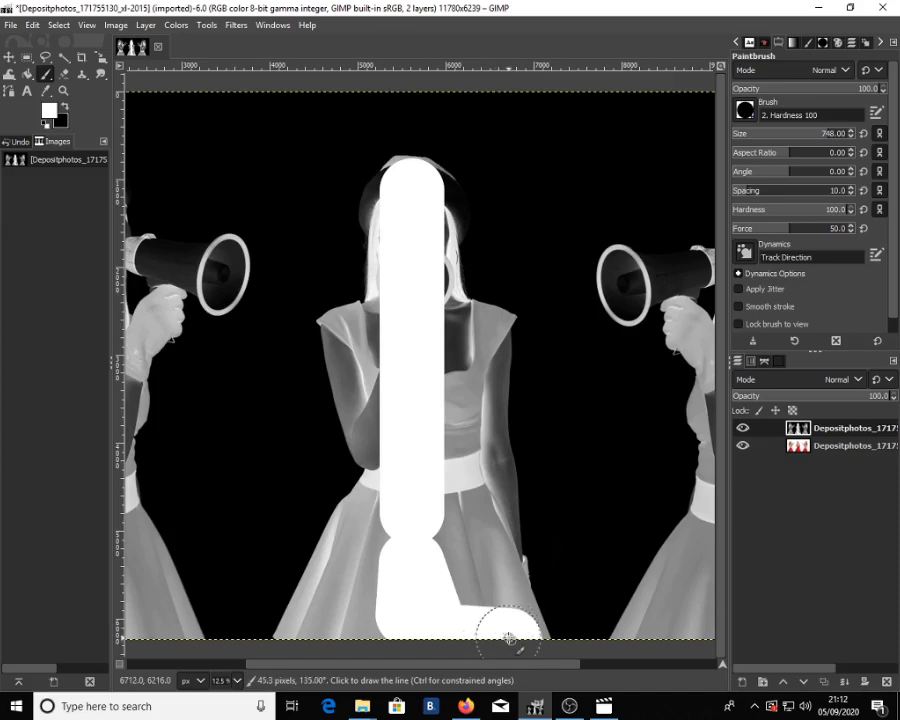
pyautogui.keyDown('shift'); pyautogui.click(519, 650); pyautogui.keyUp('shift')
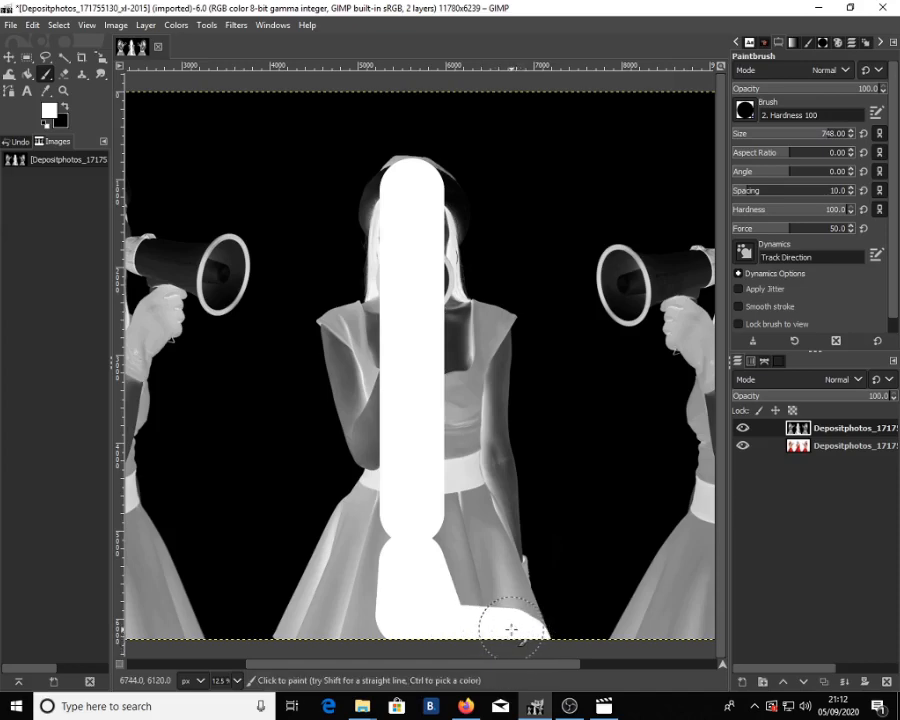
pyautogui.scroll(2, 511, 630)
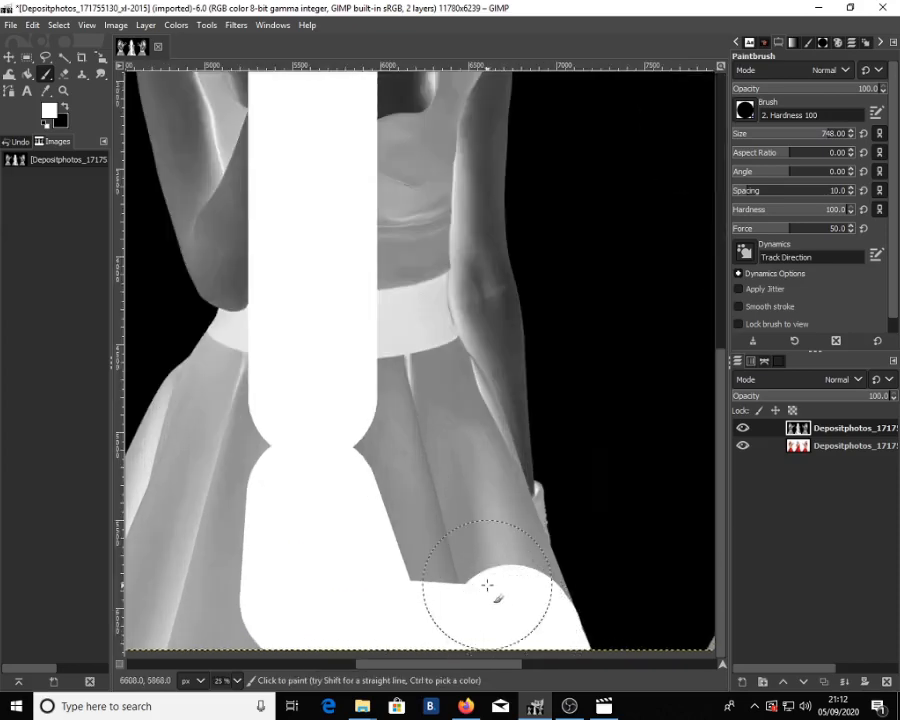
pyautogui.click(494, 593)
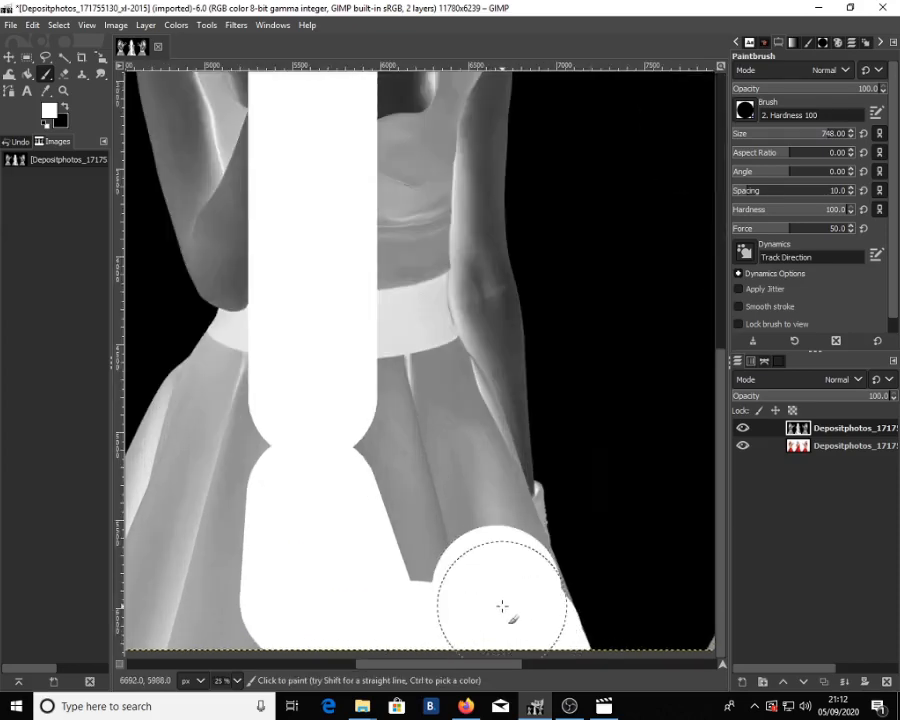
# Fill the right half of the middle woman's skirt with white, from the hem up to just below the belt.
pyautogui.click(404, 565)
pyautogui.click(410, 408)
pyautogui.keyDown('shift'); pyautogui.click(401, 491); pyautogui.keyUp('shift')
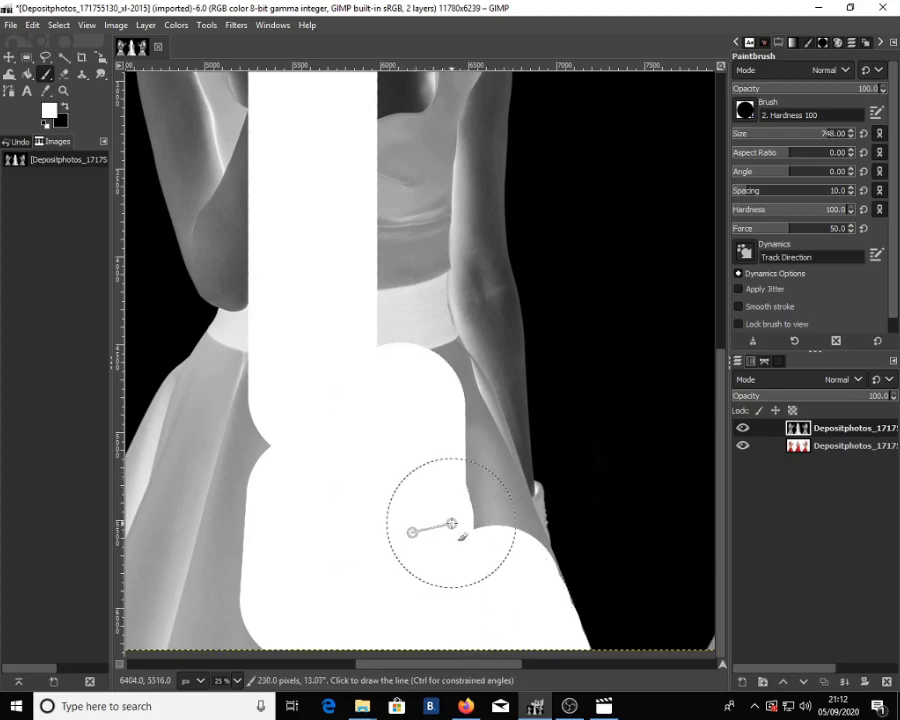
pyautogui.click(456, 524)
pyautogui.click(472, 543)
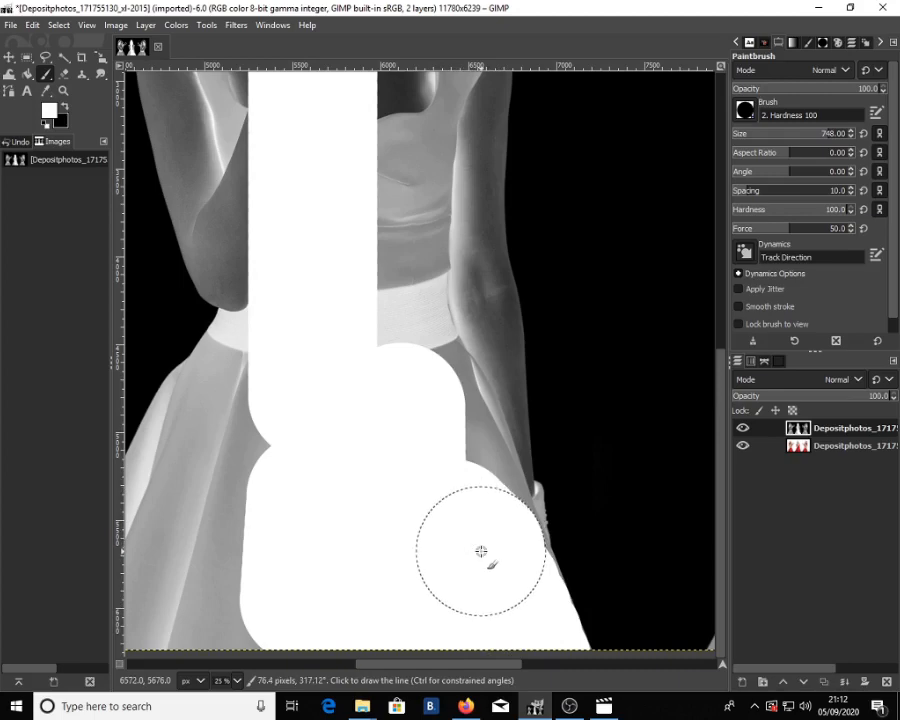
pyautogui.click(486, 564)
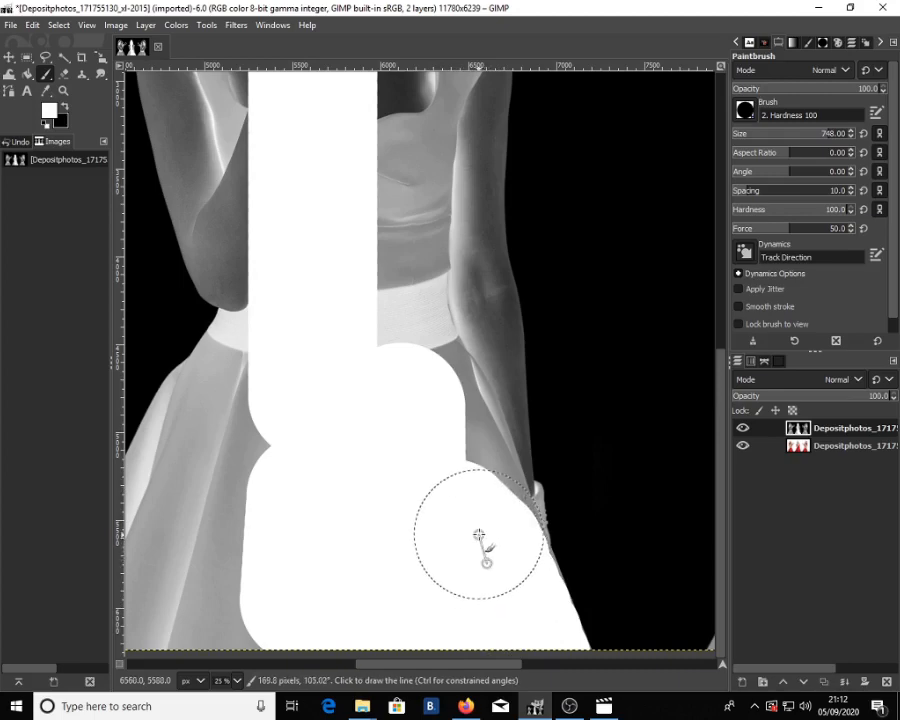
pyautogui.click(479, 525)
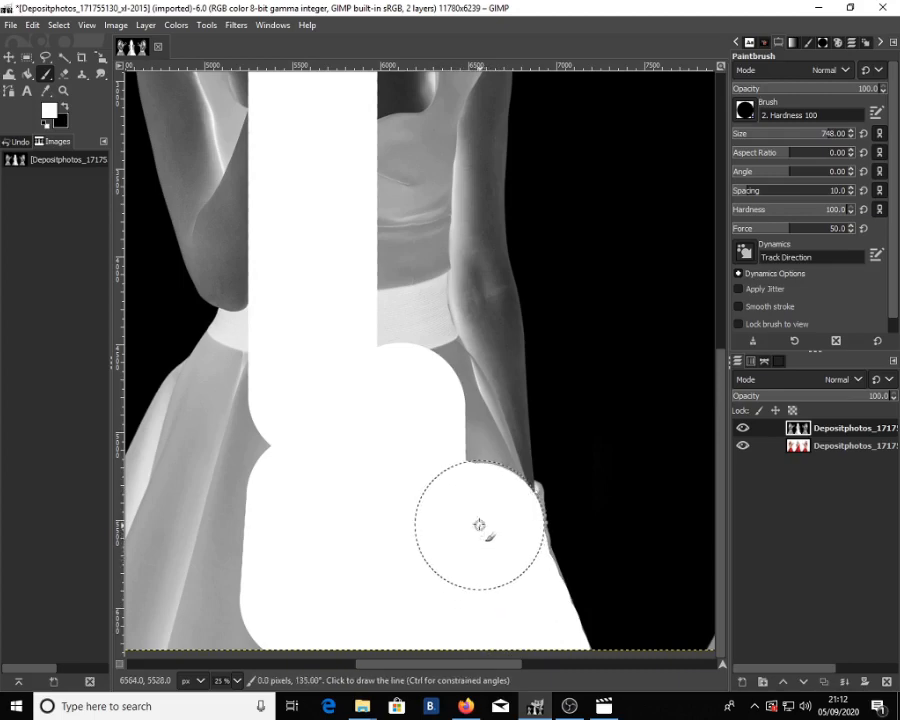
pyautogui.keyDown('shift'); pyautogui.click(399, 414); pyautogui.keyUp('shift')
# Fill the left half of the middle woman's skirt with straight white strokes down to the hem.
pyautogui.keyDown('shift'); pyautogui.click(269, 497); pyautogui.keyUp('shift')
pyautogui.keyDown('shift'); pyautogui.click(264, 398); pyautogui.keyUp('shift')
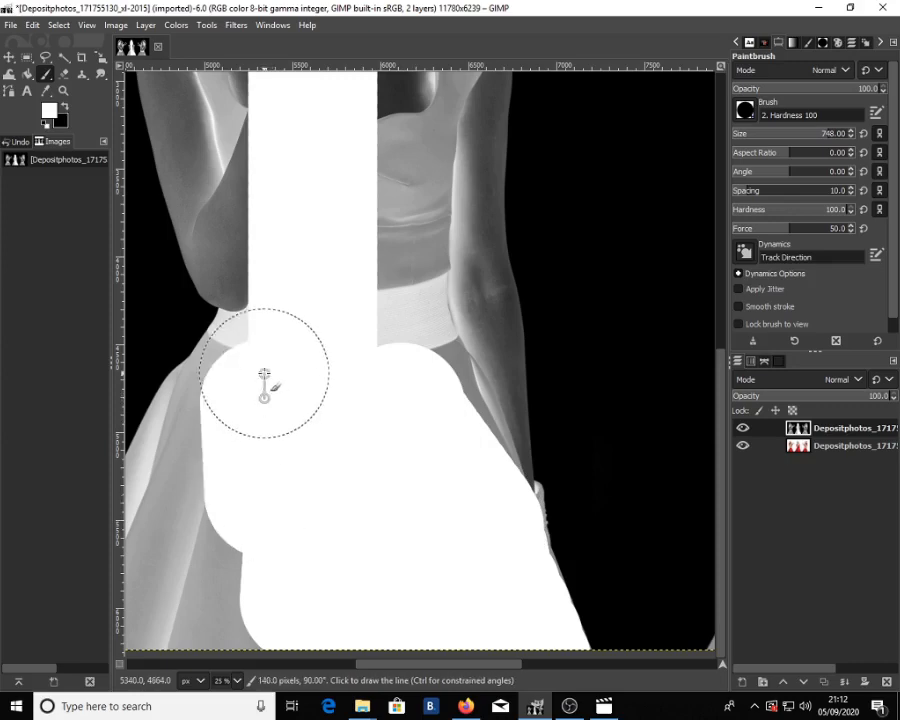
pyautogui.keyDown('ctrl'); pyautogui.scroll(-3, 236, 440); pyautogui.keyUp('ctrl')
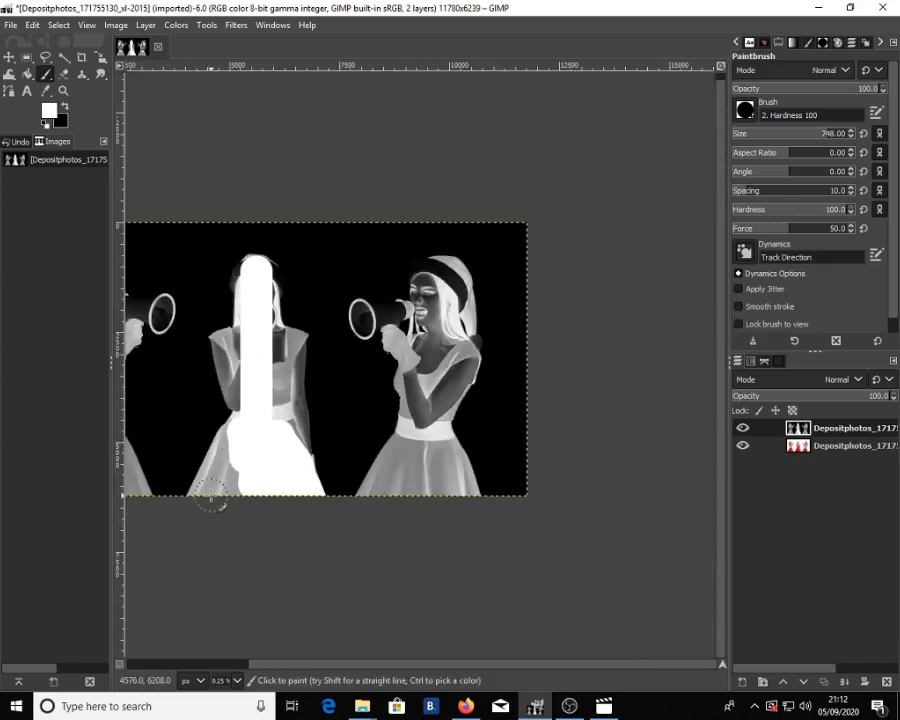
pyautogui.keyDown('shift'); pyautogui.click(211, 493); pyautogui.keyUp('shift')
pyautogui.keyDown('shift'); pyautogui.click(231, 450); pyautogui.keyUp('shift')
pyautogui.keyDown('shift'); pyautogui.click(238, 489); pyautogui.keyUp('shift')
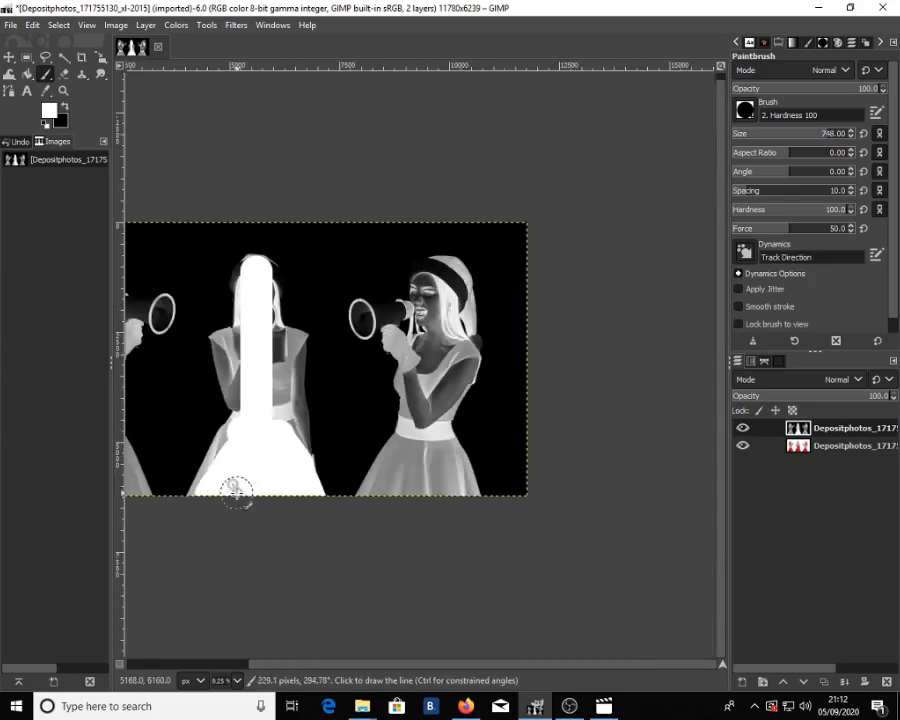
# Paint straight white strokes over the middle woman's waist and torso up to chest height.
pyautogui.keyDown('shift'); pyautogui.click(246, 427); pyautogui.keyUp('shift')
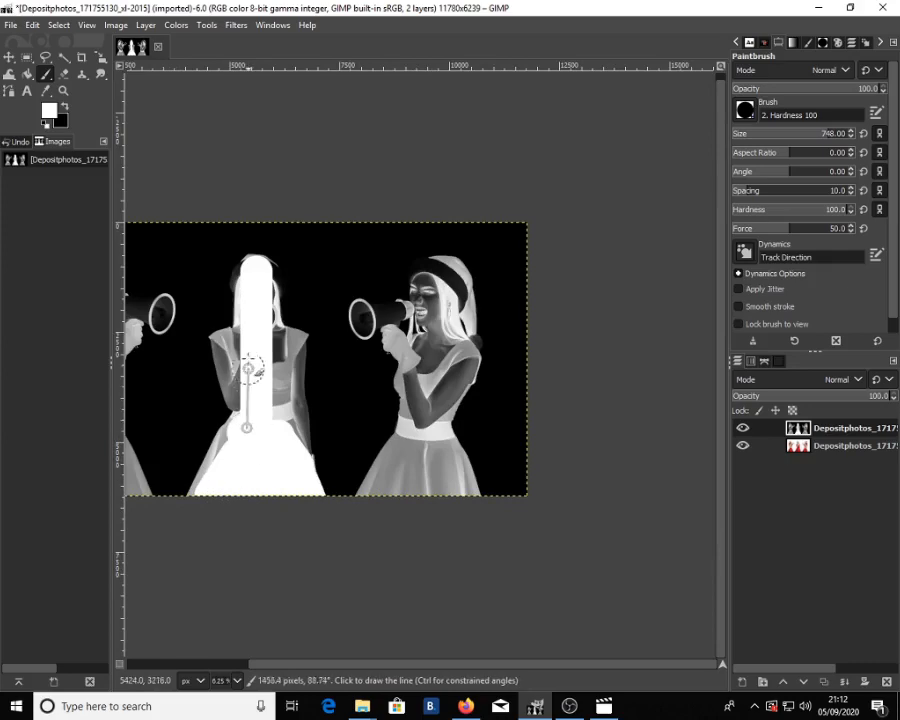
pyautogui.keyDown('shift'); pyautogui.click(248, 350); pyautogui.keyUp('shift')
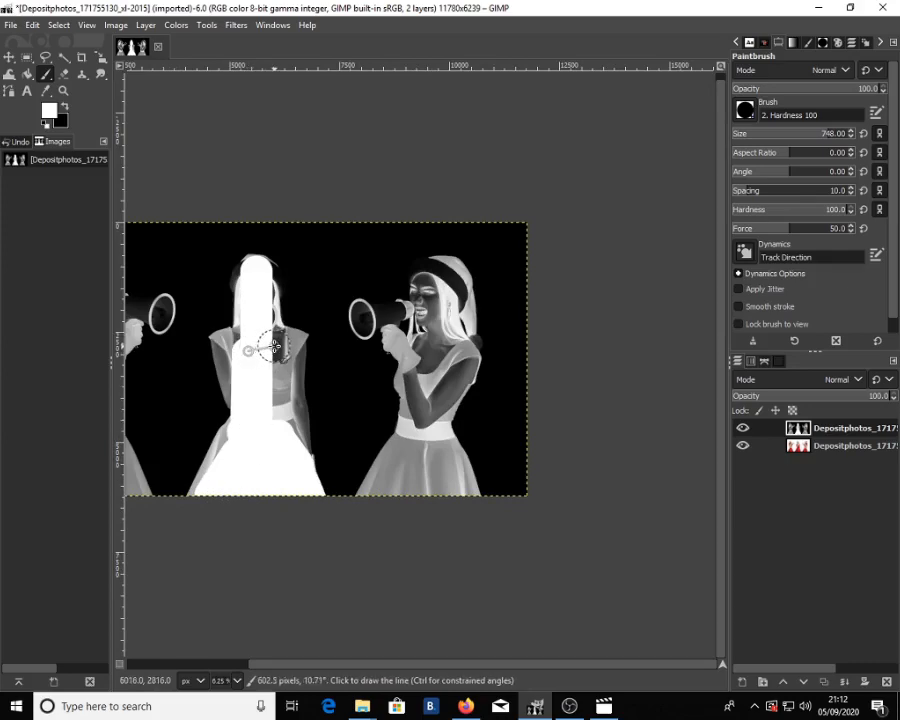
pyautogui.keyDown('shift'); pyautogui.click(270, 423); pyautogui.keyUp('shift')
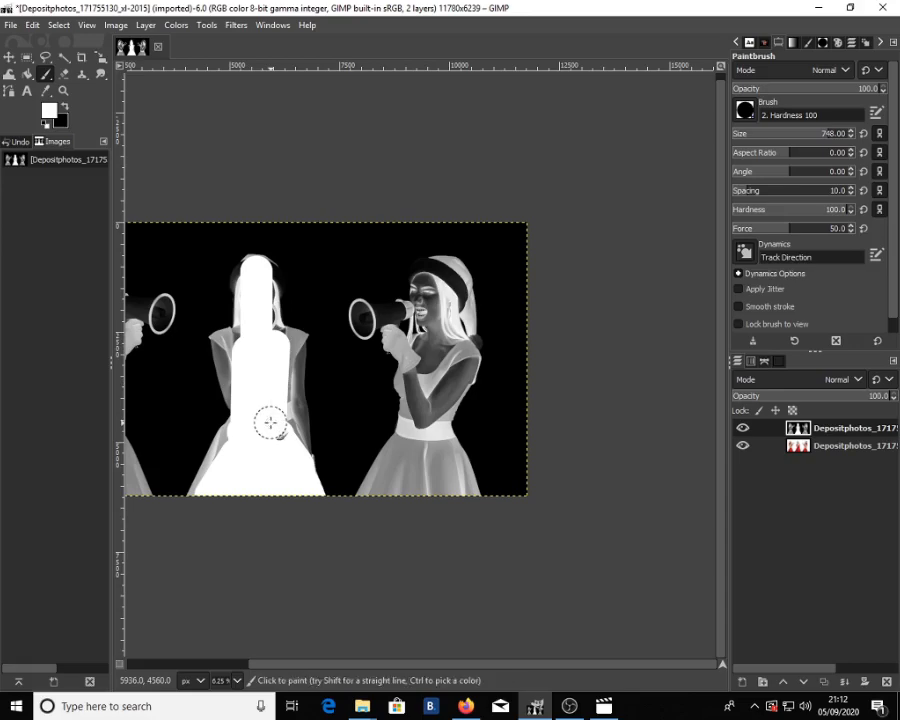
# Paint the arm on the right side of the middle woman white, from the skirt up to the shoulder.
pyautogui.keyDown('ctrl'); pyautogui.scroll(4, 270, 423); pyautogui.keyUp('ctrl')
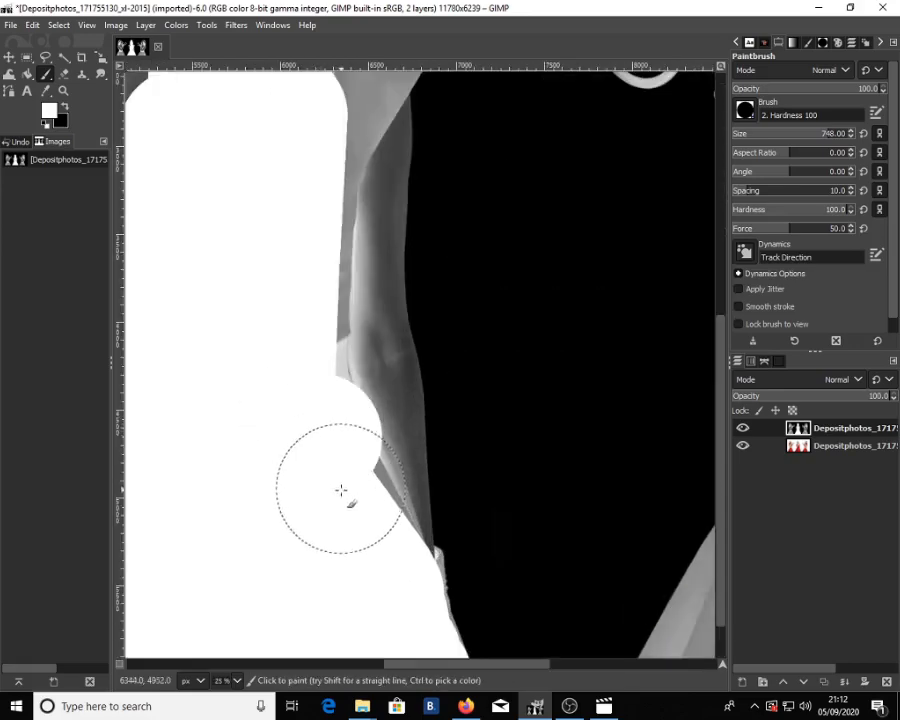
pyautogui.click(361, 530)
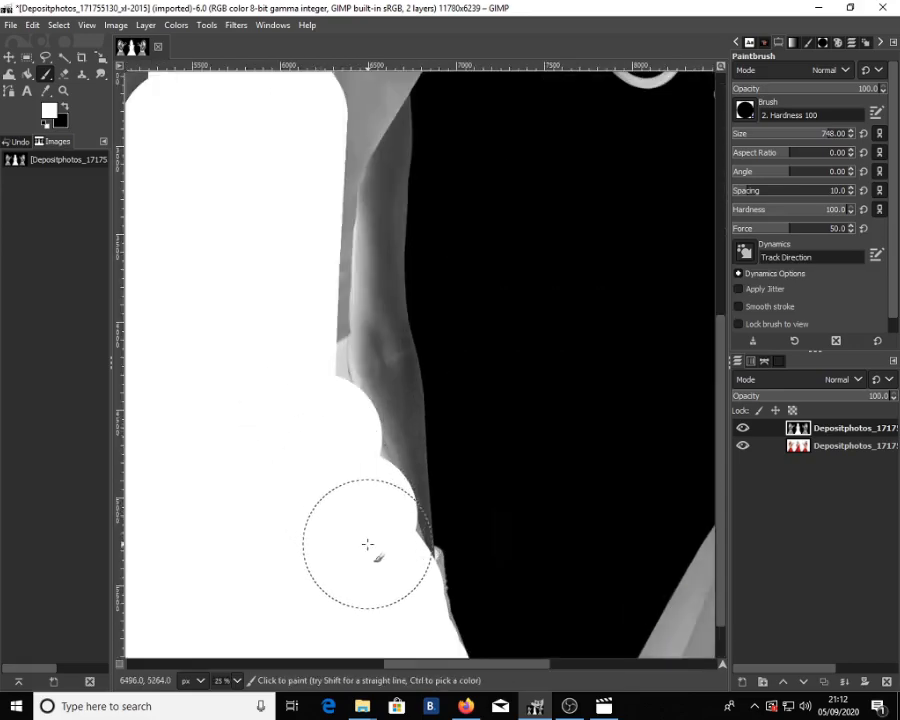
pyautogui.click(342, 399)
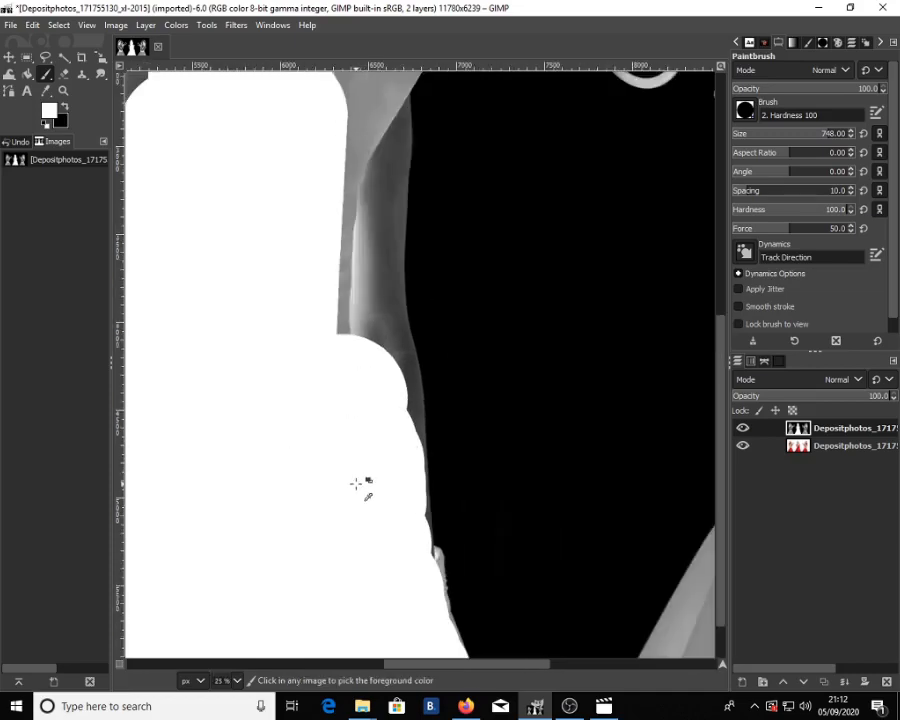
pyautogui.keyDown('ctrl'); pyautogui.scroll(-3, 356, 483); pyautogui.keyUp('ctrl')
pyautogui.keyDown('ctrl'); pyautogui.scroll(4, 356, 483); pyautogui.keyUp('ctrl')
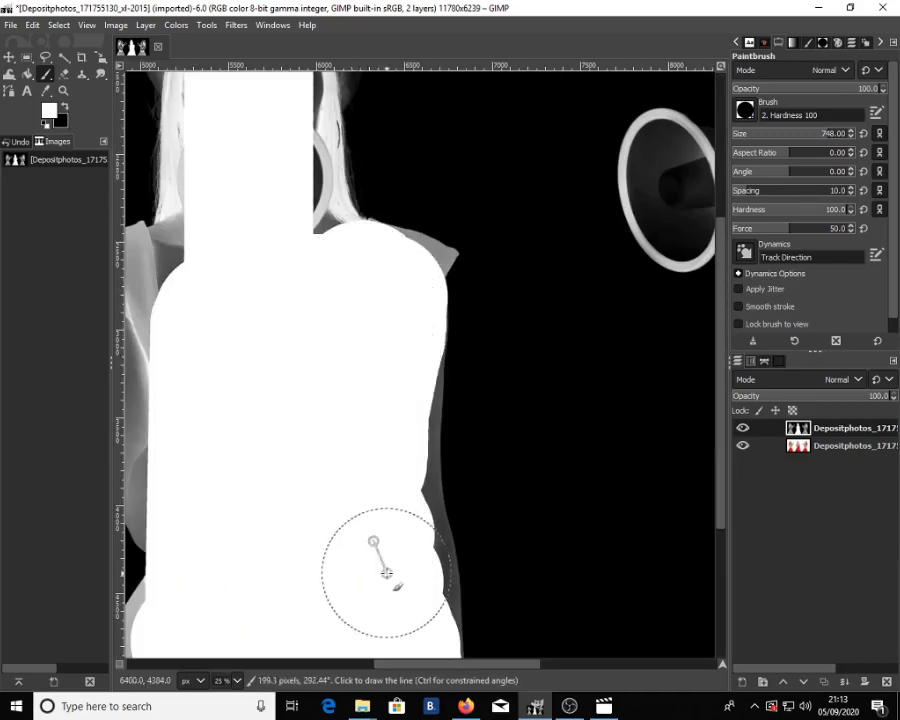
# Fill the remaining grey slivers along the outer edge of the middle woman's right-hand arm with white.
pyautogui.keyDown('ctrl'); pyautogui.scroll(1, 405, 494); pyautogui.keyUp('ctrl')
pyautogui.scroll(-2, 405, 494)
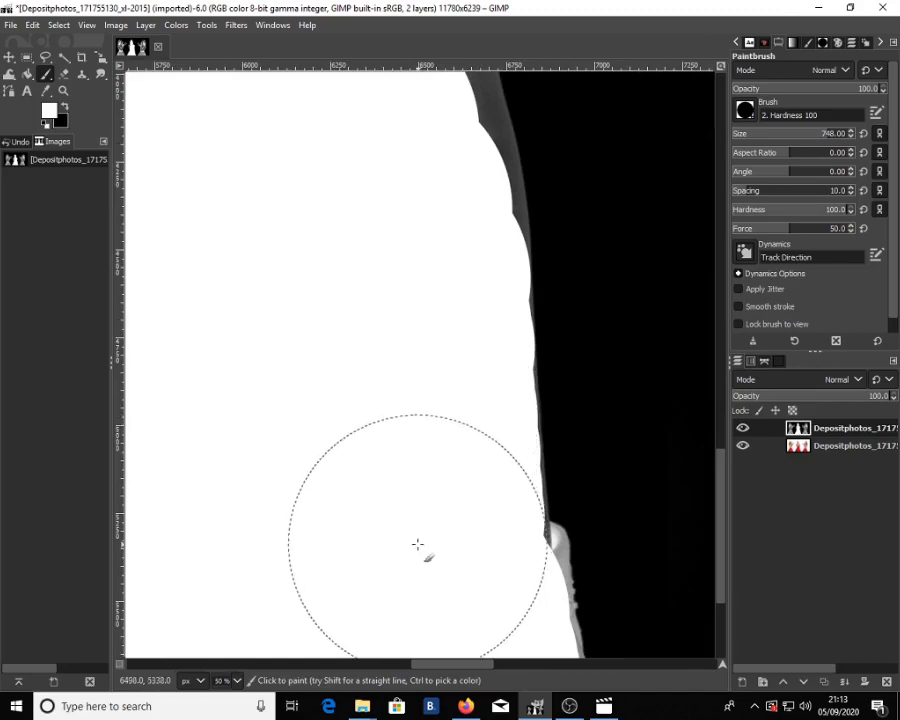
pyautogui.keyDown('ctrl'); pyautogui.scroll(-1, 406, 402); pyautogui.keyUp('ctrl')
pyautogui.keyDown('ctrl'); pyautogui.scroll(3, 396, 340); pyautogui.keyUp('ctrl')
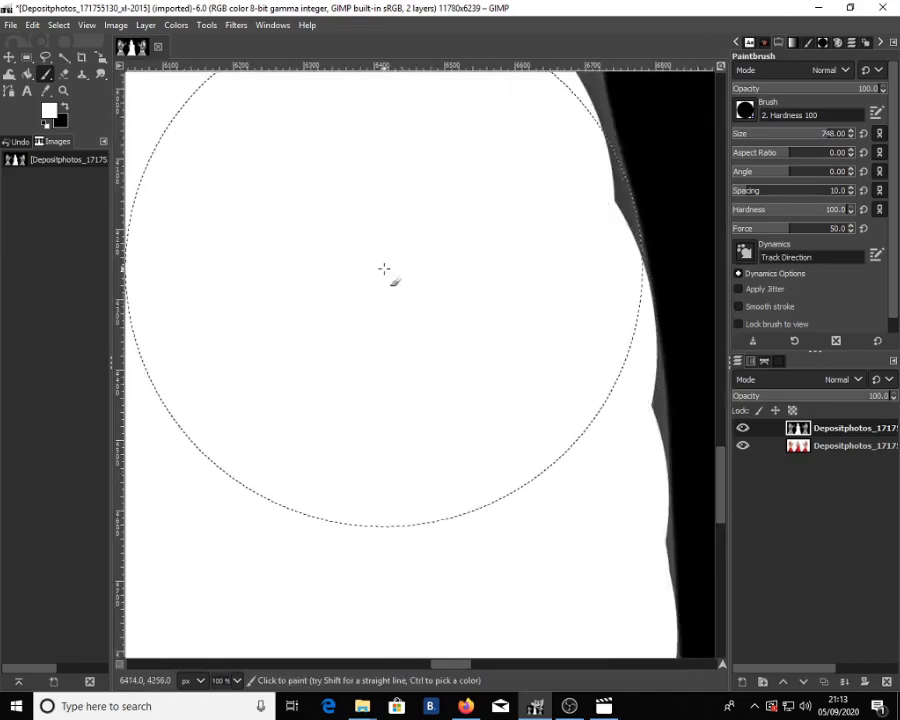
pyautogui.keyDown('ctrl'); pyautogui.scroll(-3, 384, 362); pyautogui.keyUp('ctrl')
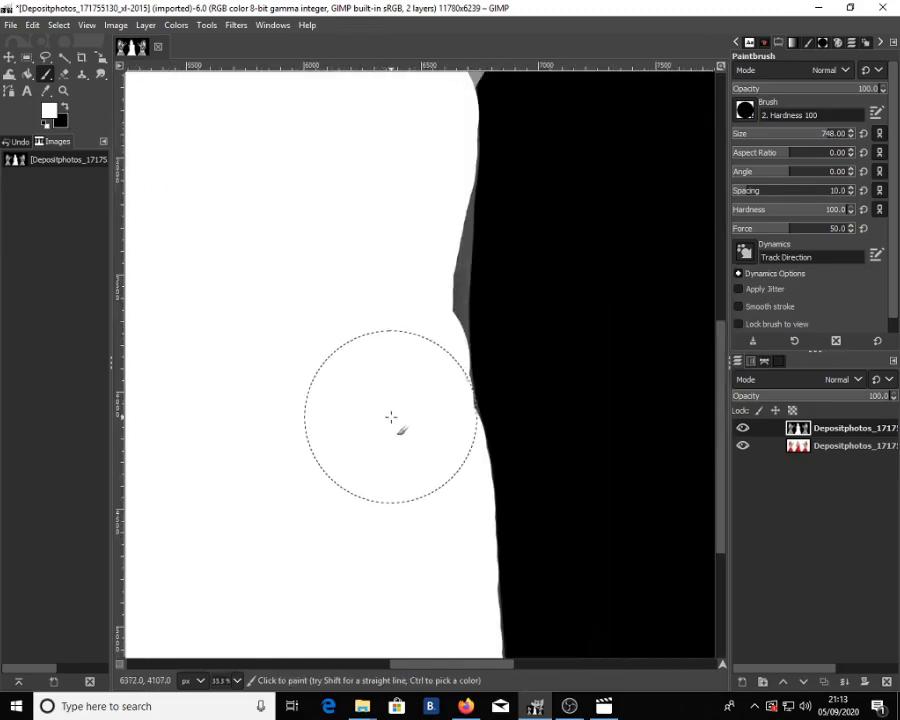
pyautogui.scroll(4, 390, 450)
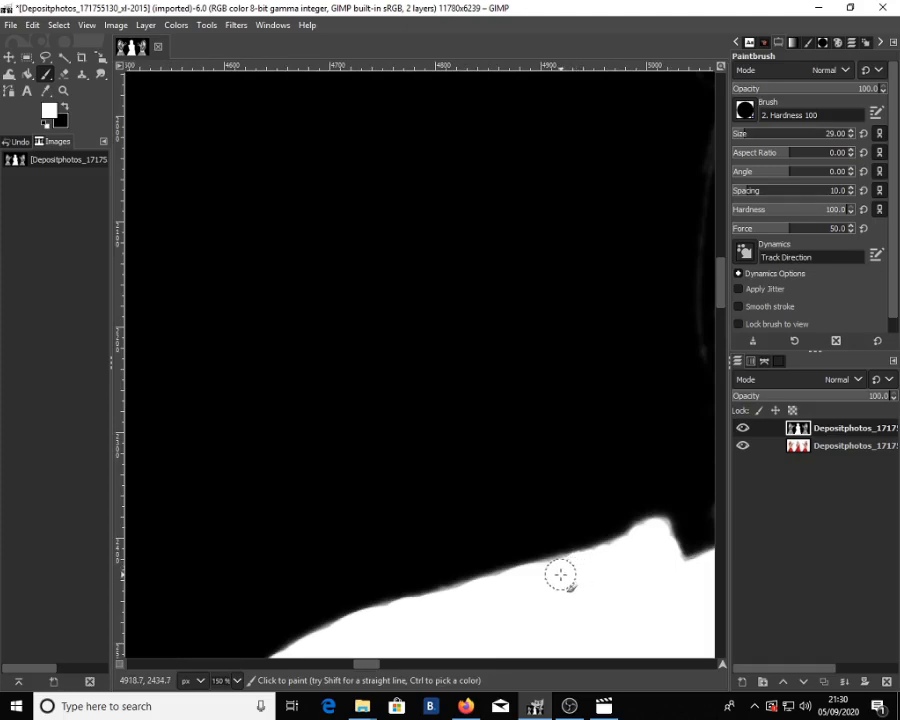
# Make black the foreground colour and set the paintbrush size to 1270, with the whole image in view.
pyautogui.keyDown('ctrl'); pyautogui.scroll(-5, 552, 574); pyautogui.keyUp('ctrl')
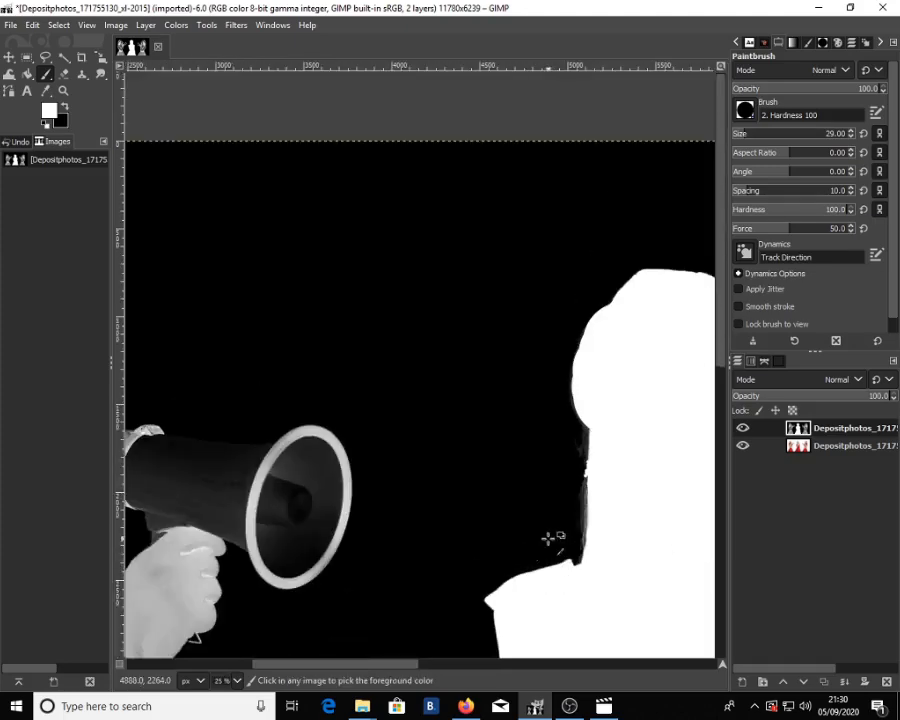
pyautogui.keyDown('ctrl'); pyautogui.scroll(-5, 548, 539); pyautogui.keyUp('ctrl')
pyautogui.keyDown('ctrl'); pyautogui.scroll(5, 552, 574); pyautogui.keyUp('ctrl')
pyautogui.keyDown('ctrl'); pyautogui.scroll(-4, 552, 574); pyautogui.keyUp('ctrl')
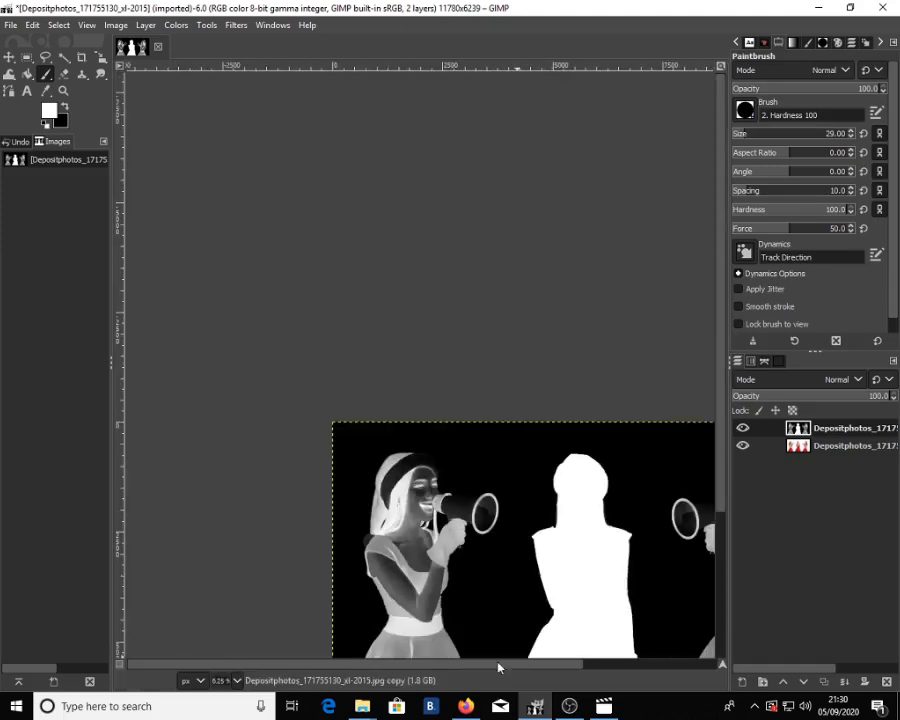
pyautogui.moveTo(448, 660); pyautogui.dragTo(493, 663)
pyautogui.scroll(-3, 470, 570)
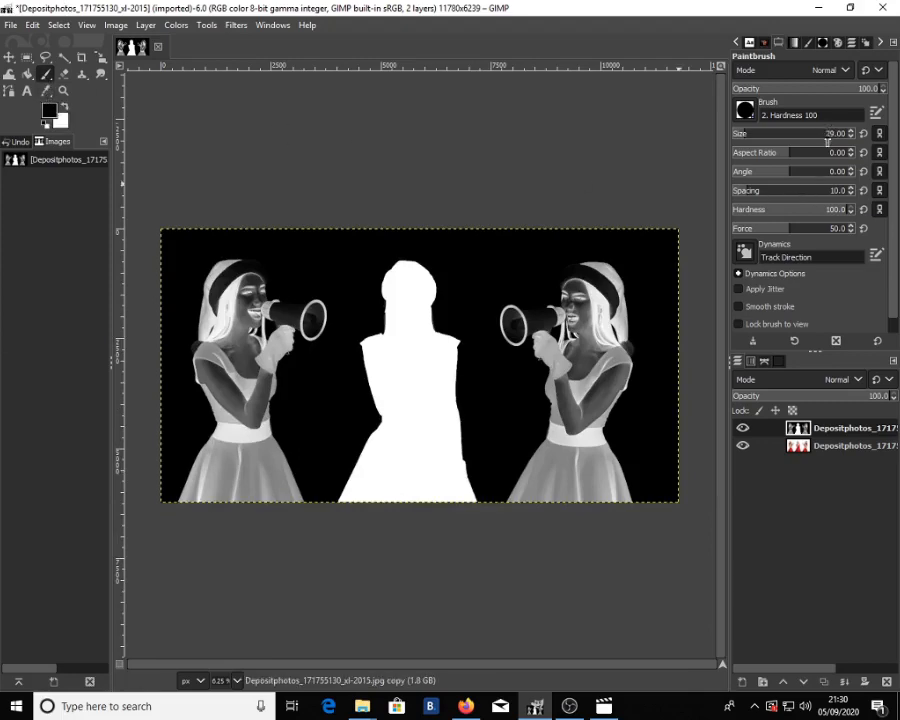
pyautogui.moveTo(826, 141); pyautogui.dragTo(825, 140)
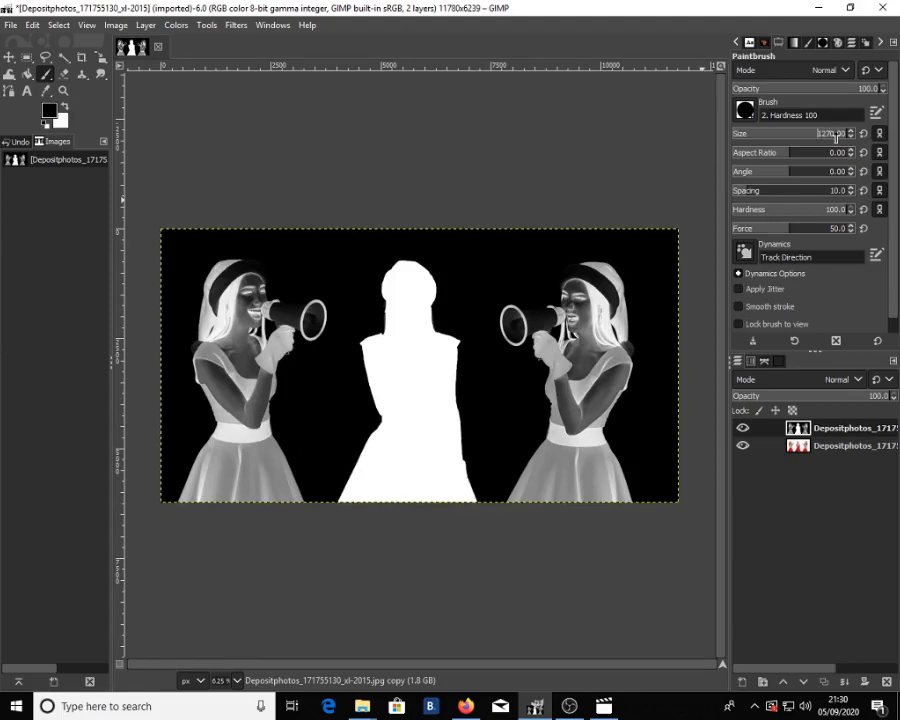
# Cover the left woman and her megaphone with straight vertical black brush strokes.
pyautogui.click(209, 252)
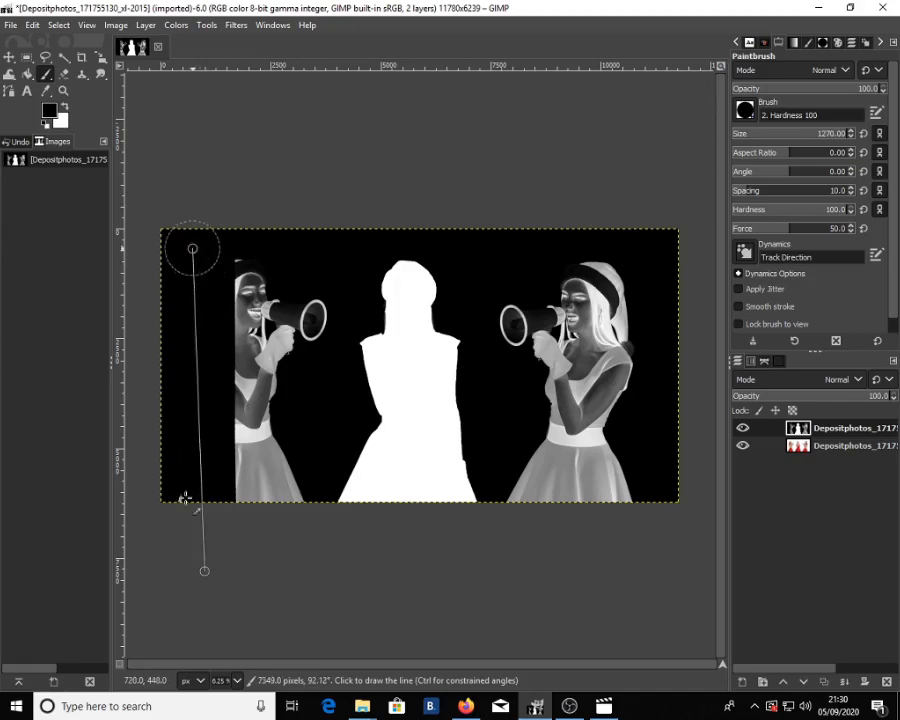
pyautogui.click(257, 508)
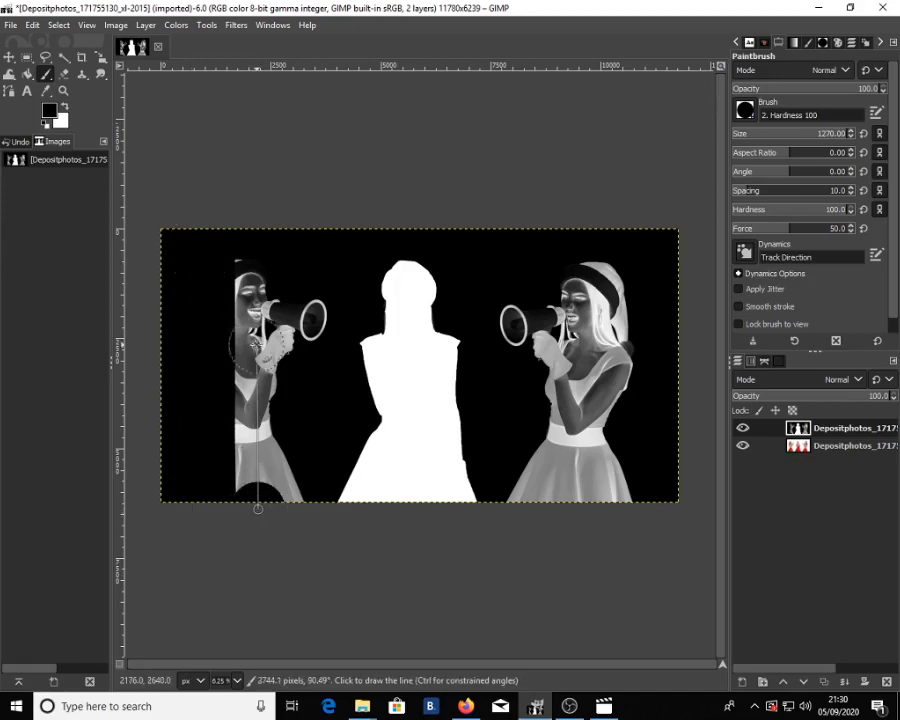
pyautogui.keyDown('shift'); pyautogui.click(244, 258); pyautogui.keyUp('shift')
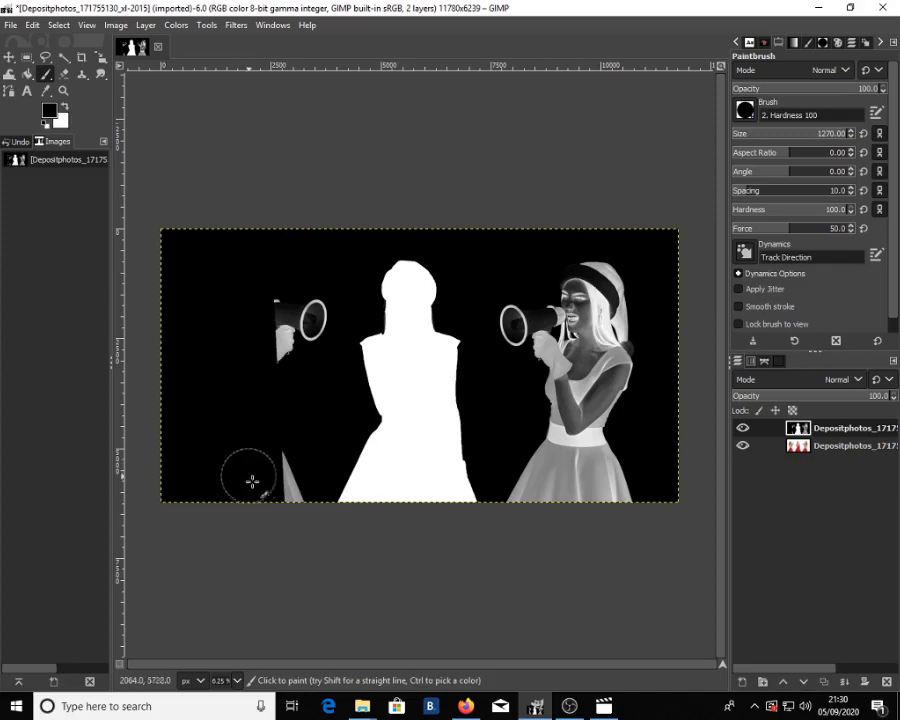
pyautogui.click(280, 497)
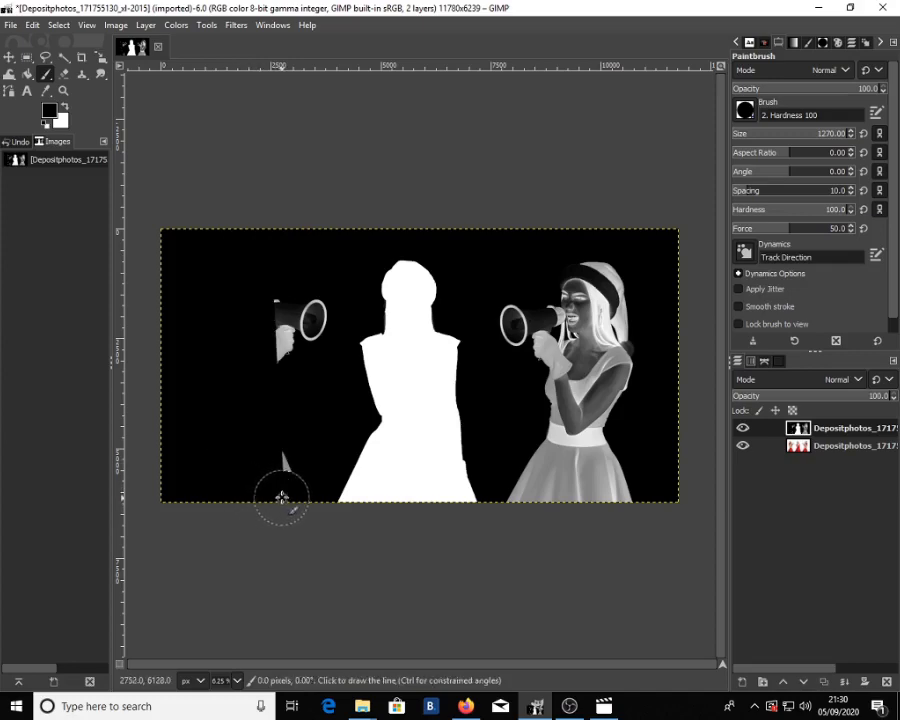
pyautogui.keyDown('shift'); pyautogui.click(266, 253); pyautogui.keyUp('shift')
pyautogui.click(288, 493)
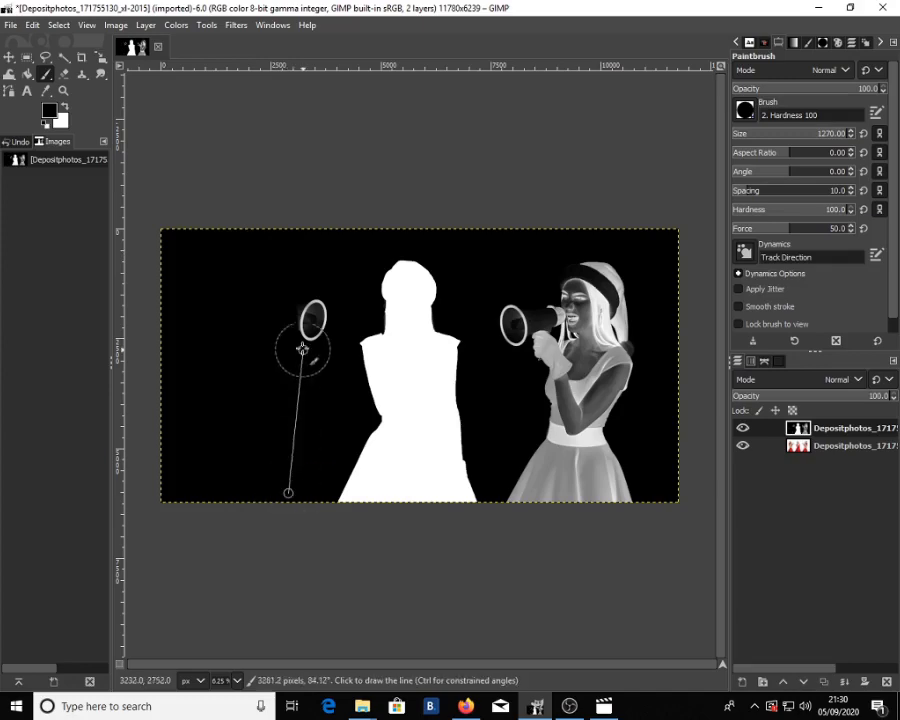
pyautogui.keyDown('shift'); pyautogui.click(306, 298); pyautogui.keyUp('shift')
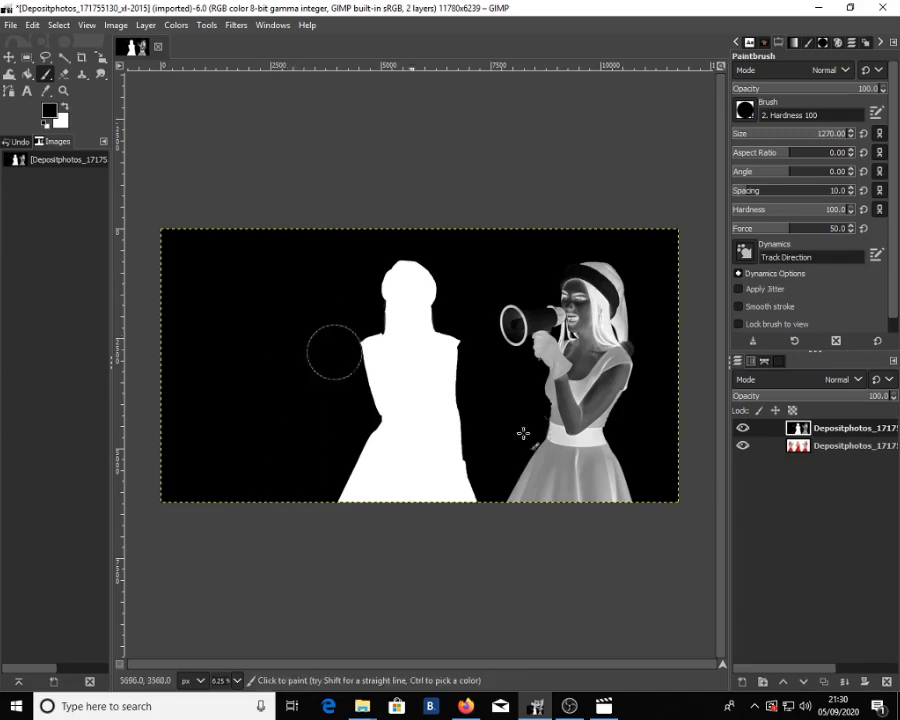
# Cover the right woman and her megaphone with connected straight black brush strokes.
pyautogui.click(520, 511)
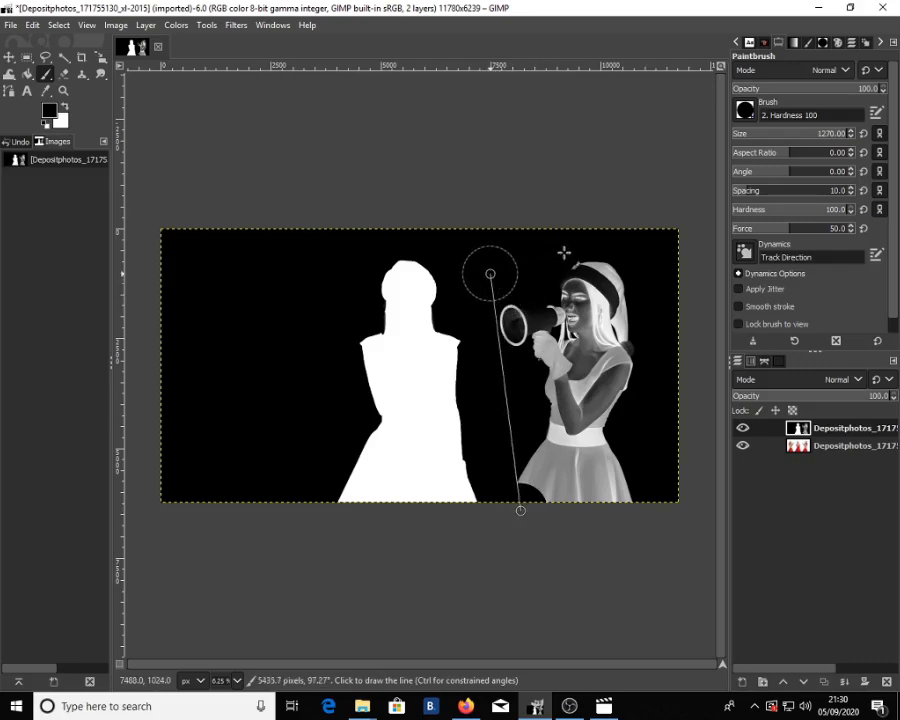
pyautogui.keyDown('shift'); pyautogui.click(490, 273); pyautogui.keyUp('shift')
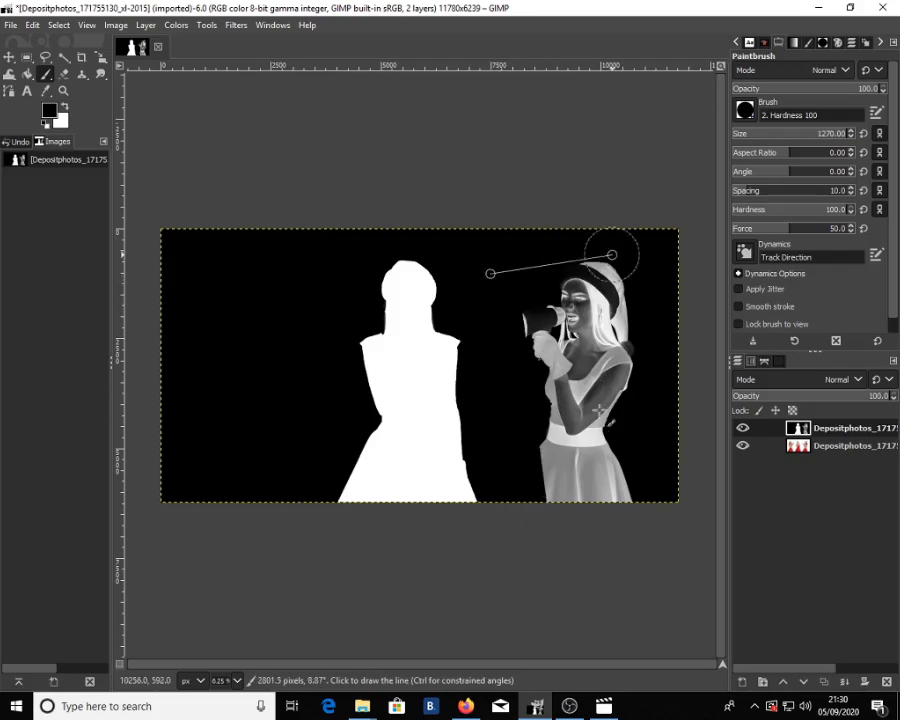
pyautogui.keyDown('shift'); pyautogui.click(612, 255); pyautogui.keyUp('shift')
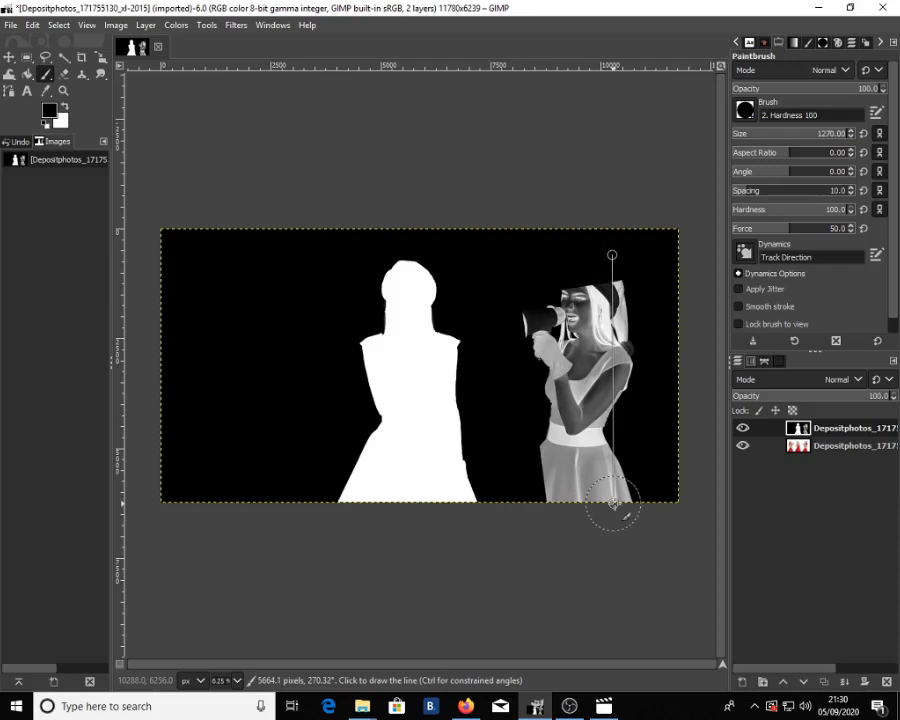
pyautogui.keyDown('shift'); pyautogui.click(614, 505); pyautogui.keyUp('shift')
pyautogui.keyDown('shift'); pyautogui.click(555, 493); pyautogui.keyUp('shift')
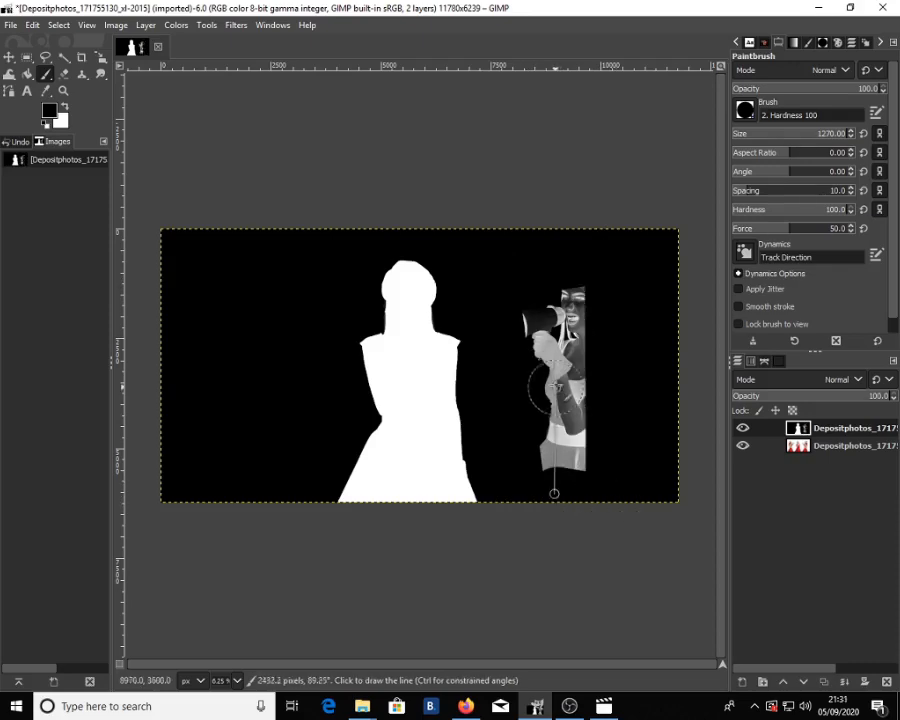
pyautogui.keyDown('shift'); pyautogui.click(547, 316); pyautogui.keyUp('shift')
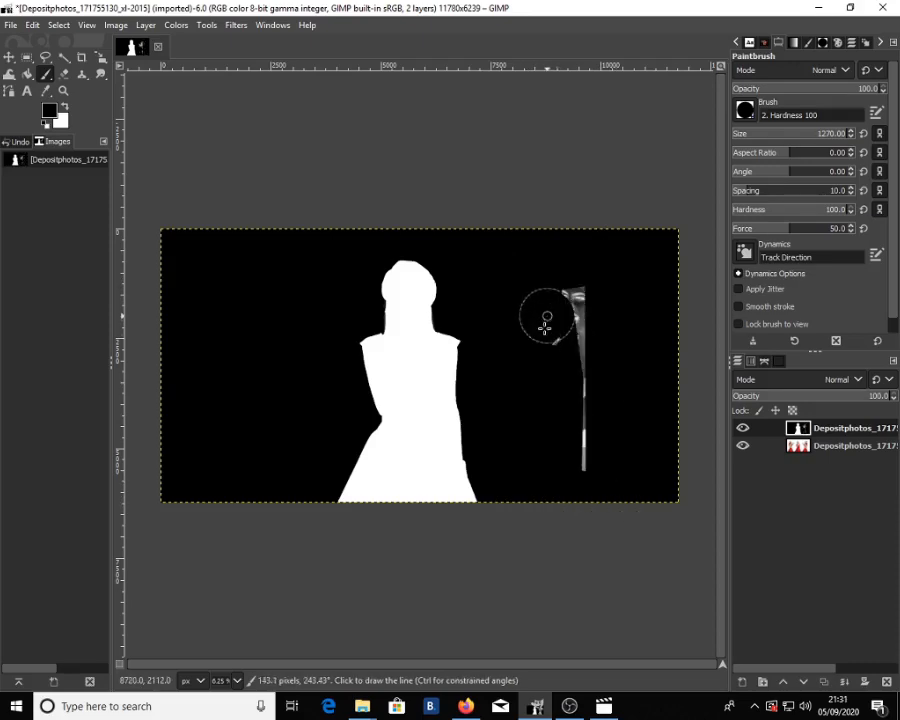
pyautogui.keyDown('shift'); pyautogui.click(589, 453); pyautogui.keyUp('shift')
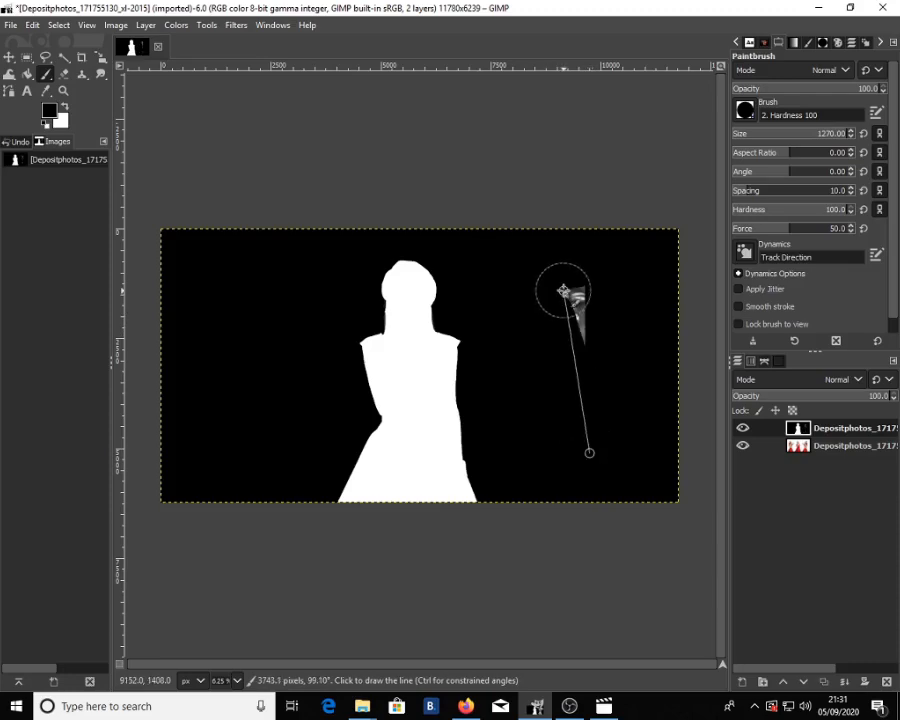
pyautogui.keyDown('shift'); pyautogui.click(567, 292); pyautogui.keyUp('shift')
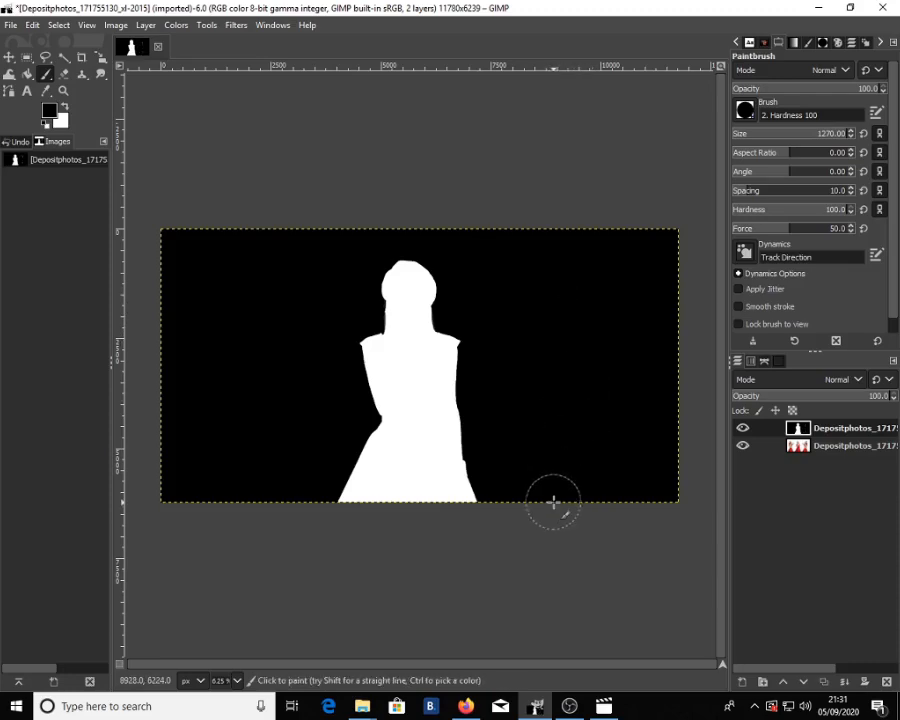
# Apply a Levels adjustment to the mask layer with the black input level at 242 and white at 255.
pyautogui.click(175, 25)
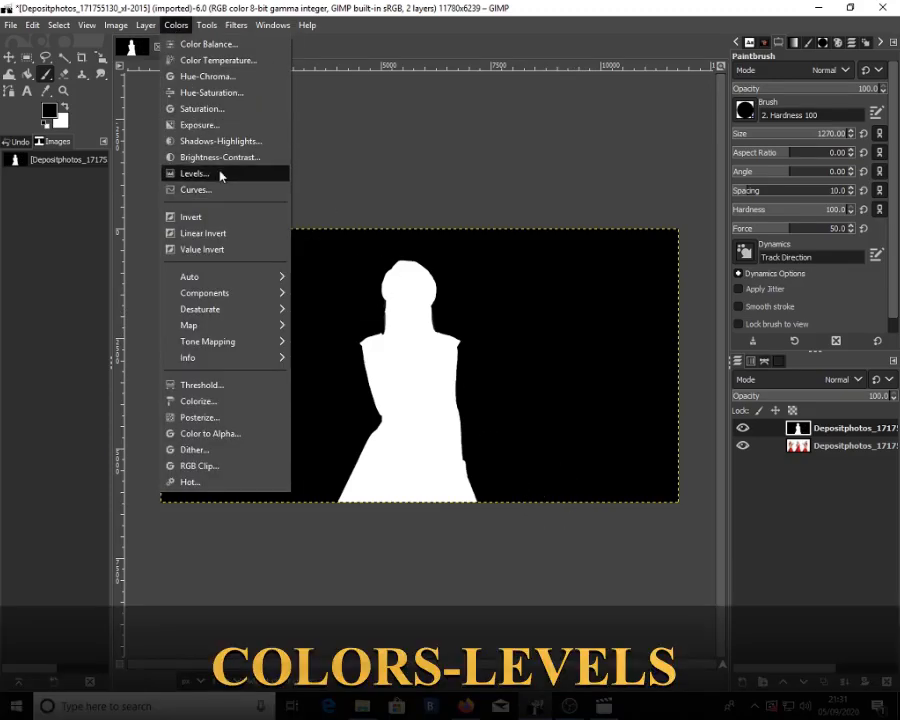
pyautogui.click(194, 173)
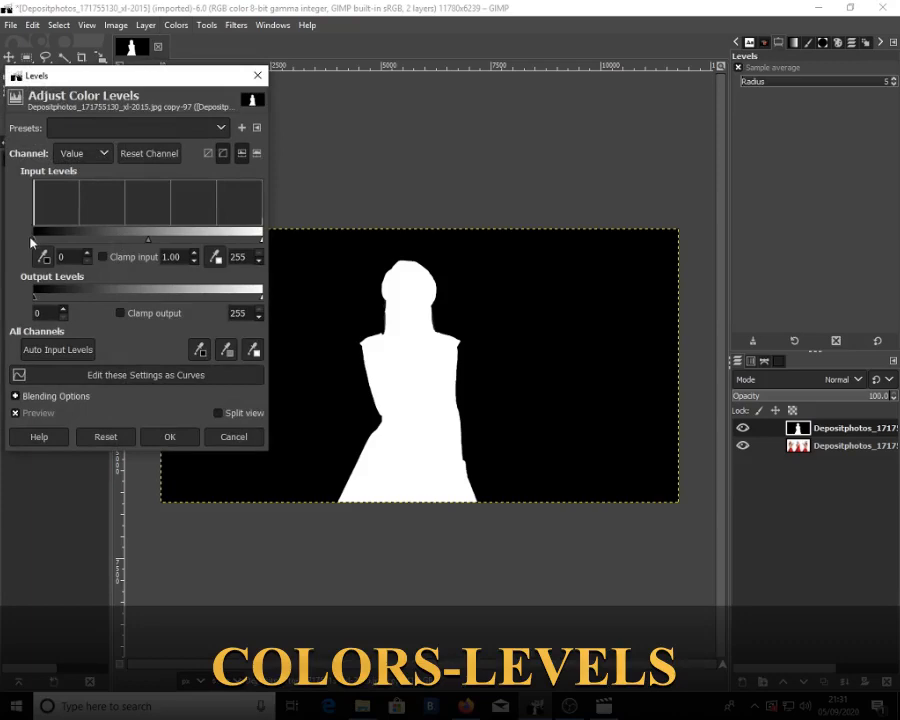
pyautogui.moveTo(55, 243); pyautogui.dragTo(210, 244)
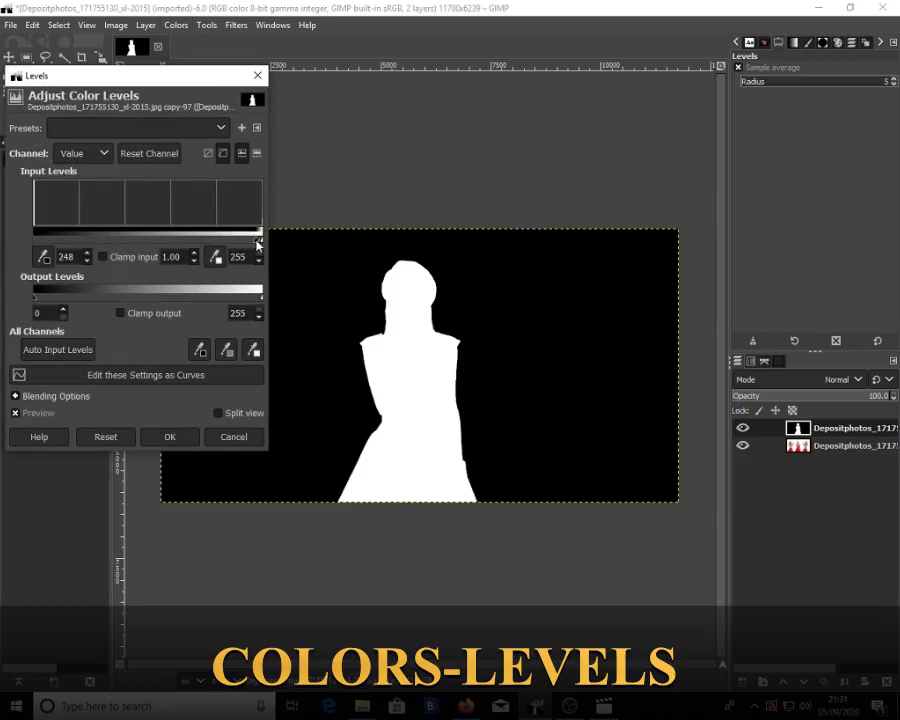
pyautogui.moveTo(261, 243)
pyautogui.mouseDown()
pyautogui.moveTo(273, 241)
pyautogui.moveTo(257, 242)
pyautogui.mouseUp()
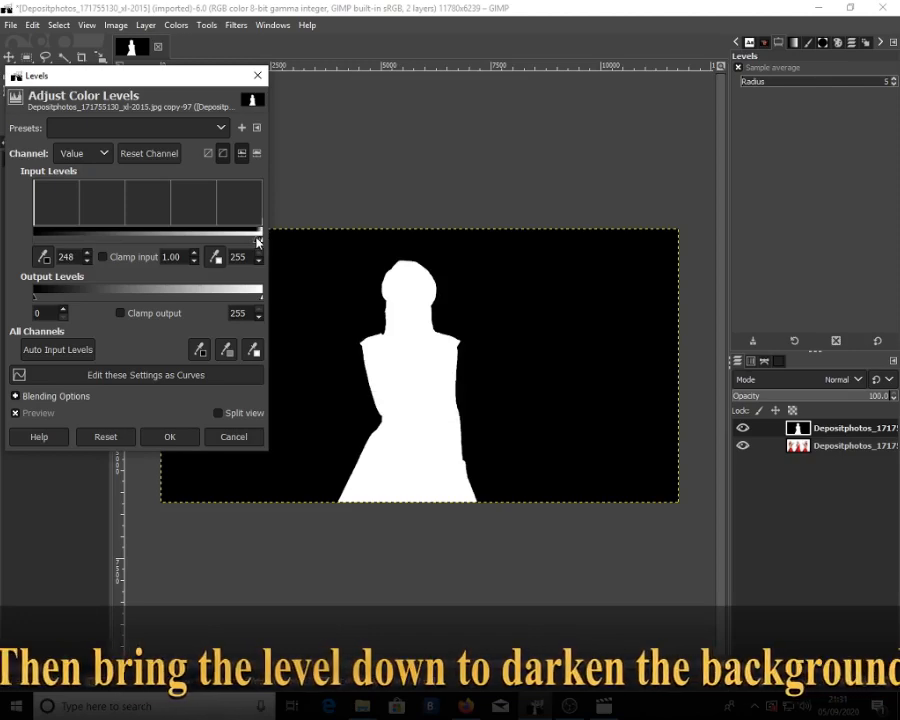
pyautogui.moveTo(258, 243); pyautogui.dragTo(253, 245)
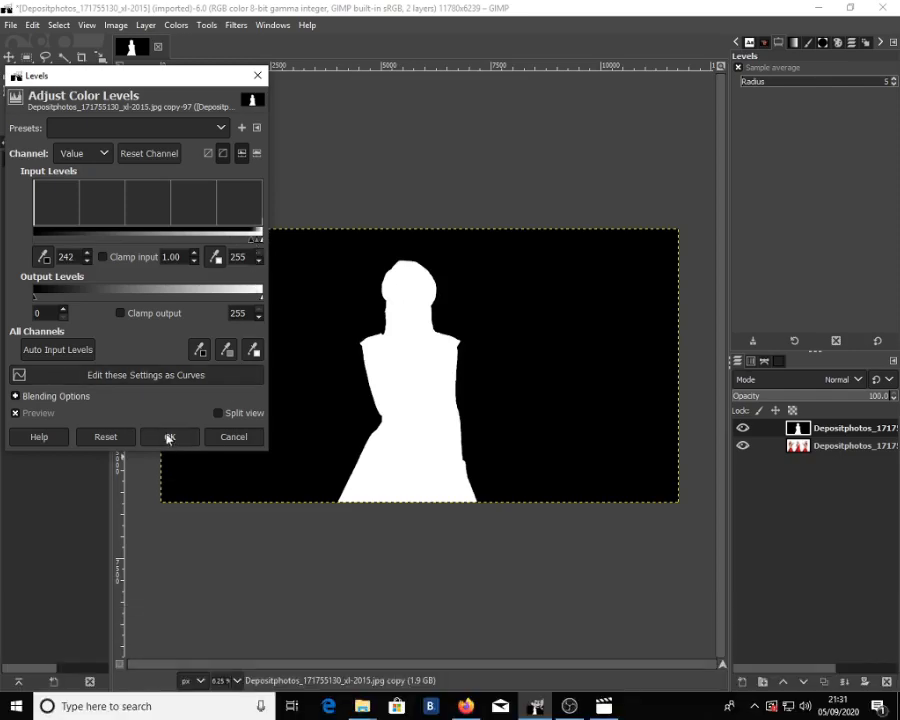
pyautogui.click(169, 437)
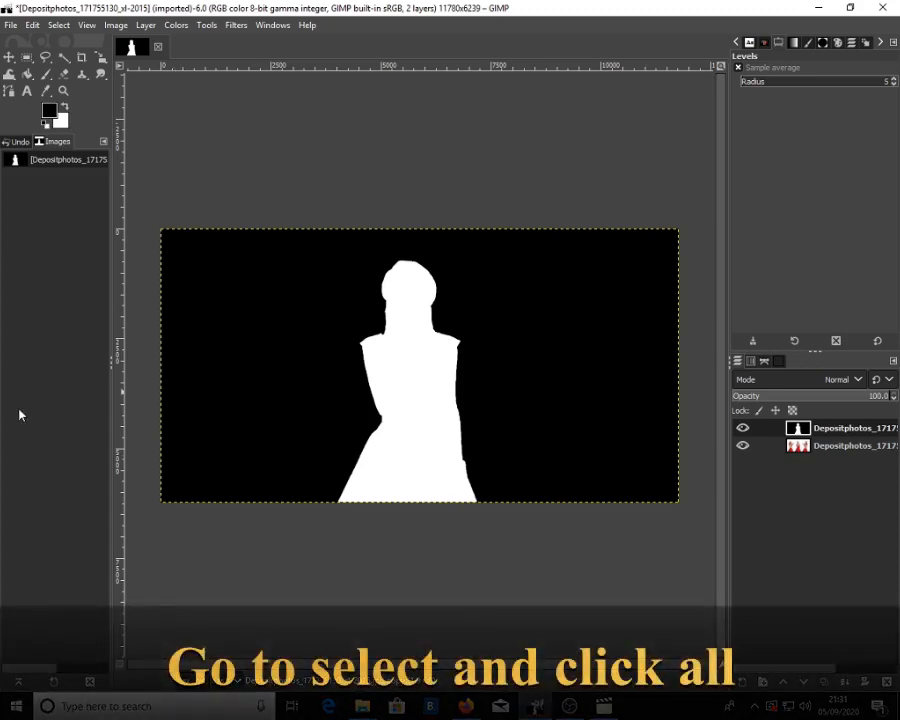
# Select the entire mask layer and cut its contents.
pyautogui.click(58, 25)
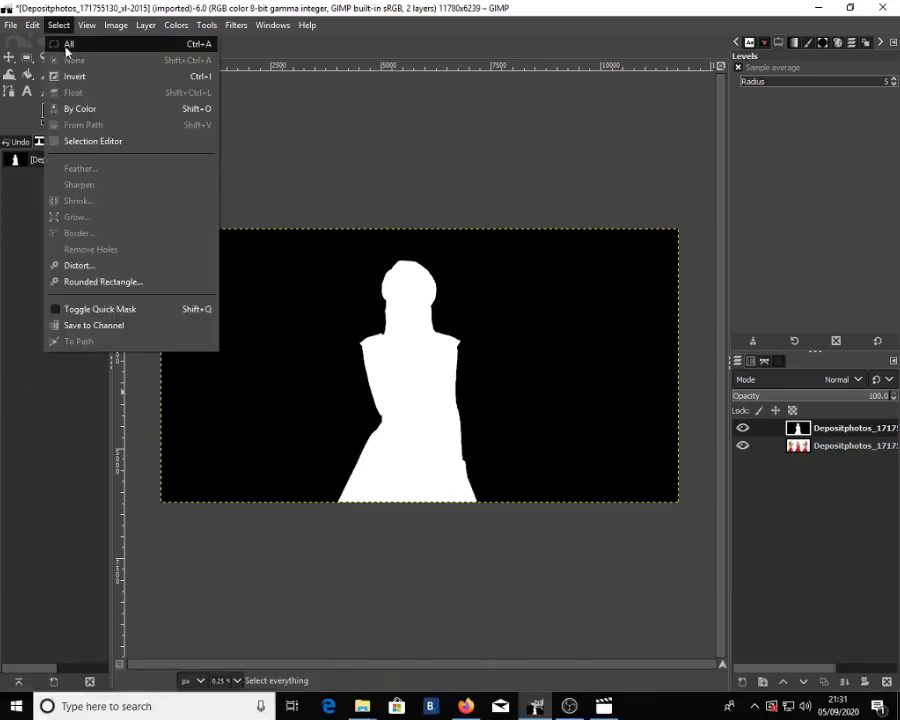
pyautogui.click(66, 47)
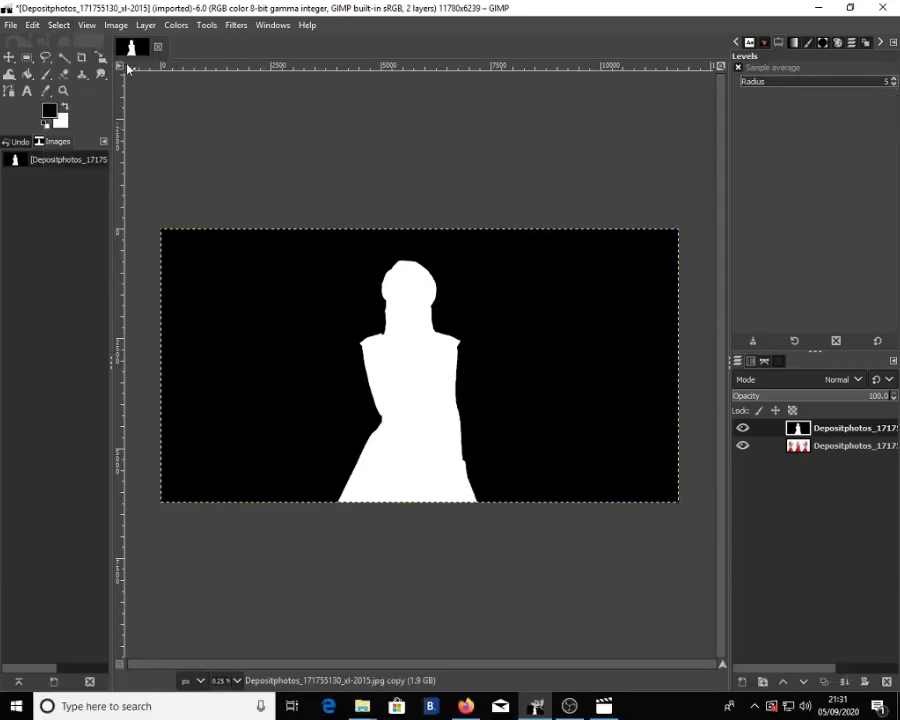
pyautogui.click(30, 25)
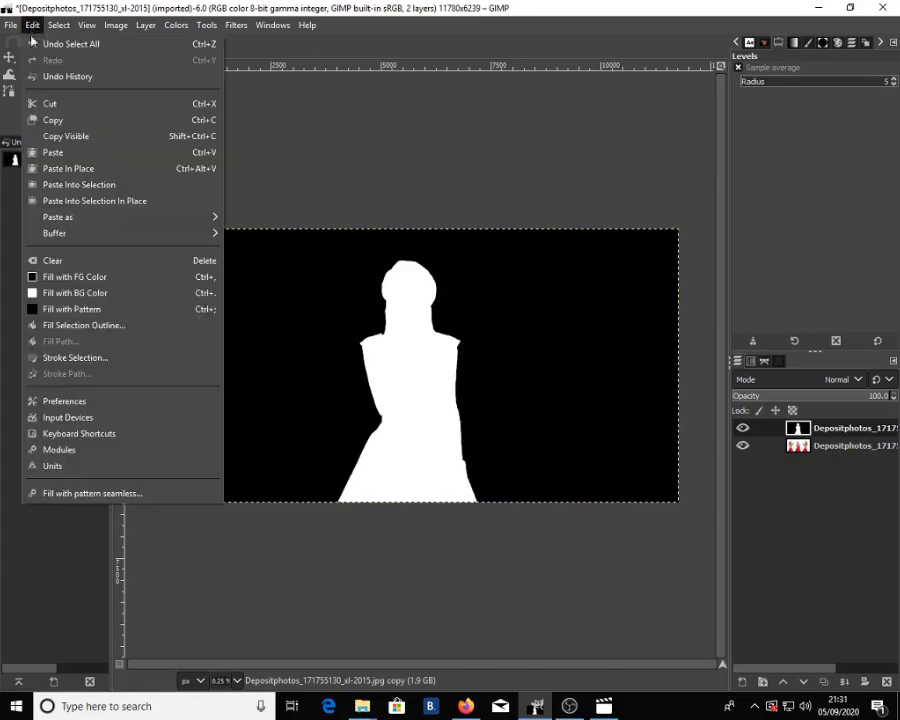
pyautogui.click(50, 104)
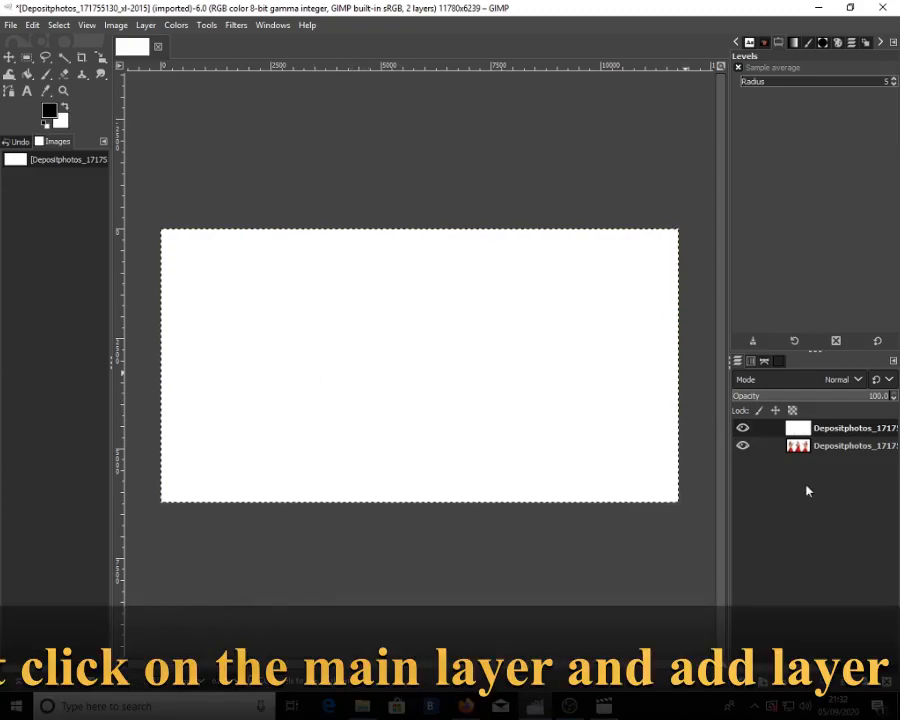
# Add a layer mask initialized to White (full opacity) to the original photo layer.
pyautogui.rightClick(838, 453)
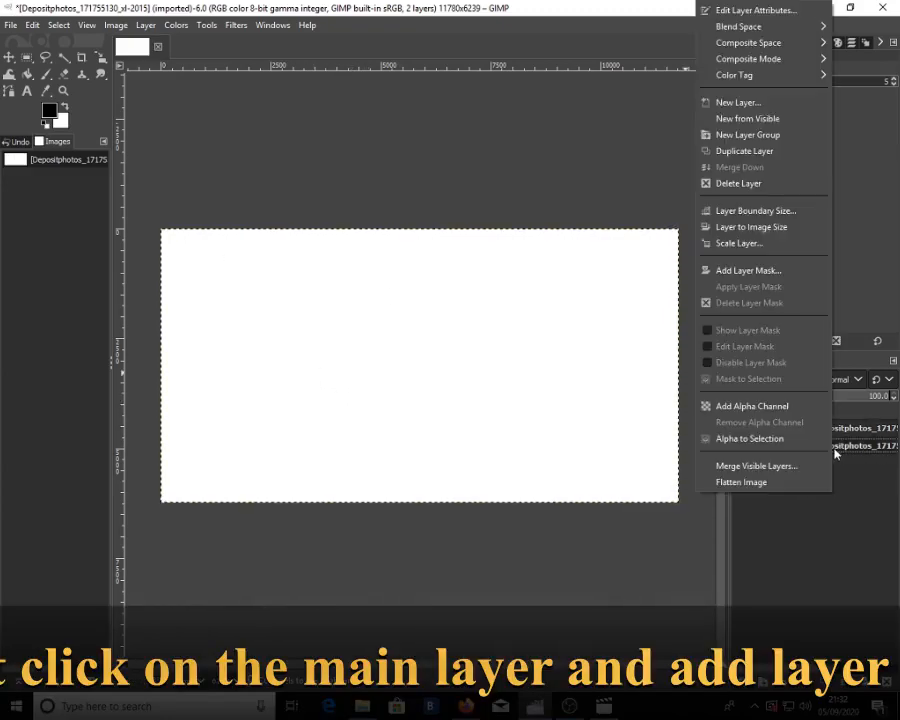
pyautogui.click(749, 270)
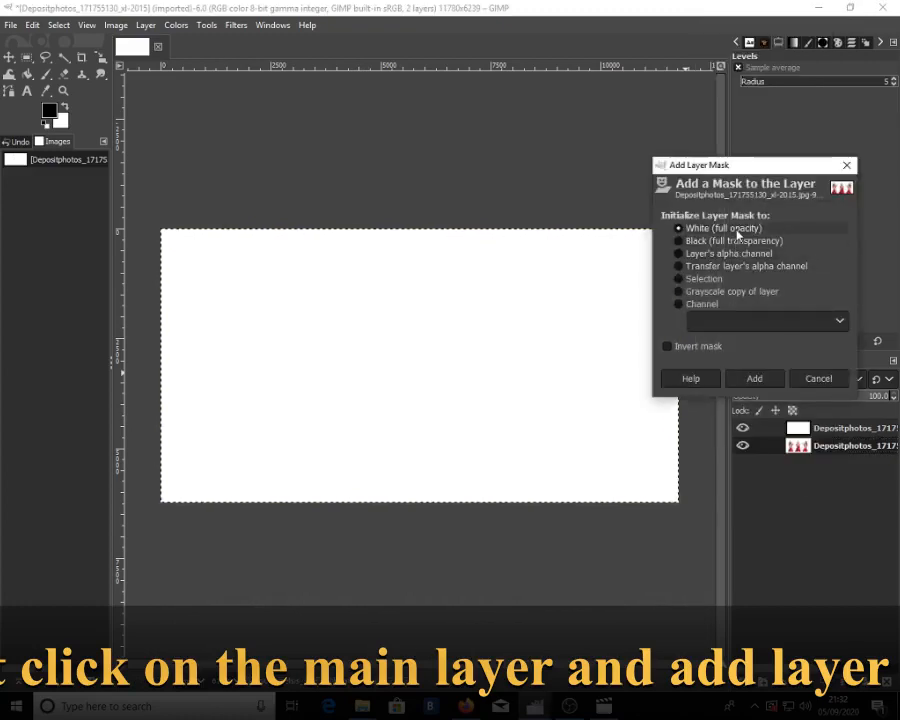
pyautogui.click(755, 379)
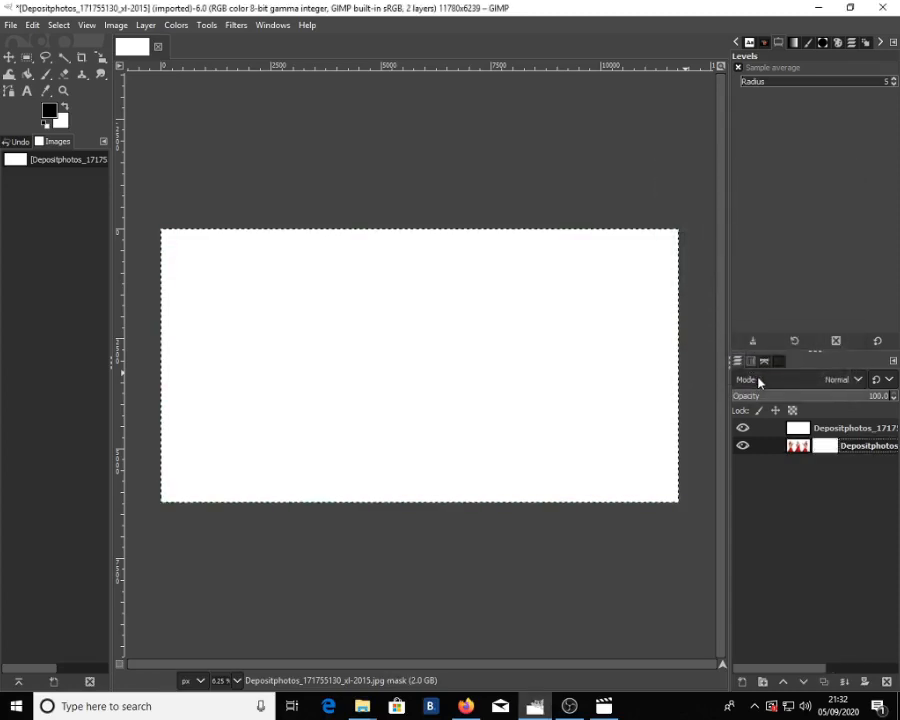
# Paste the cut silhouette into the photo layer's mask and anchor the floating selection.
pyautogui.click(33, 25)
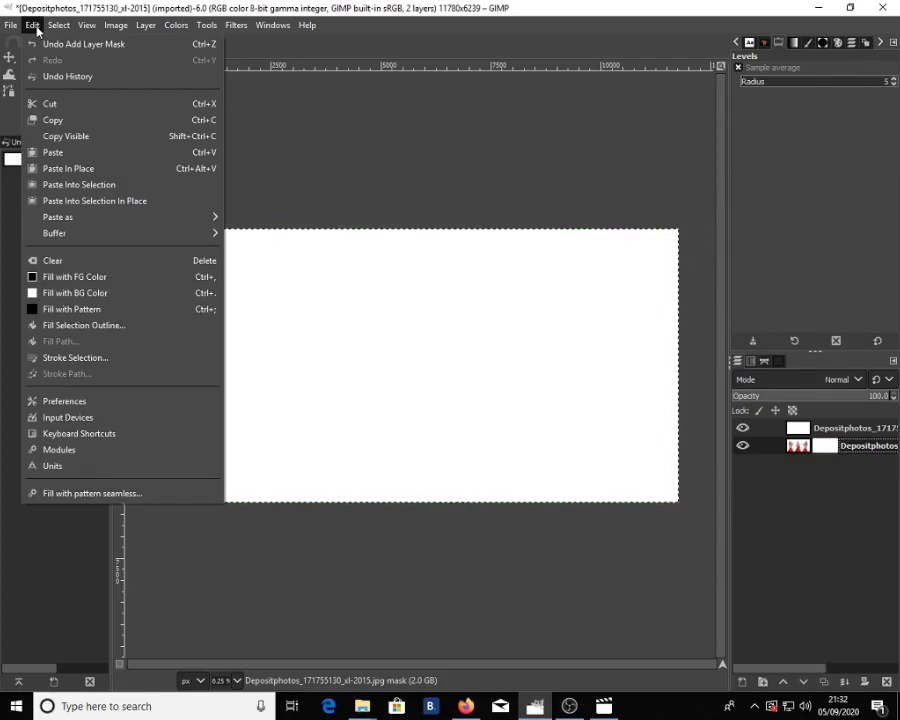
pyautogui.click(56, 152)
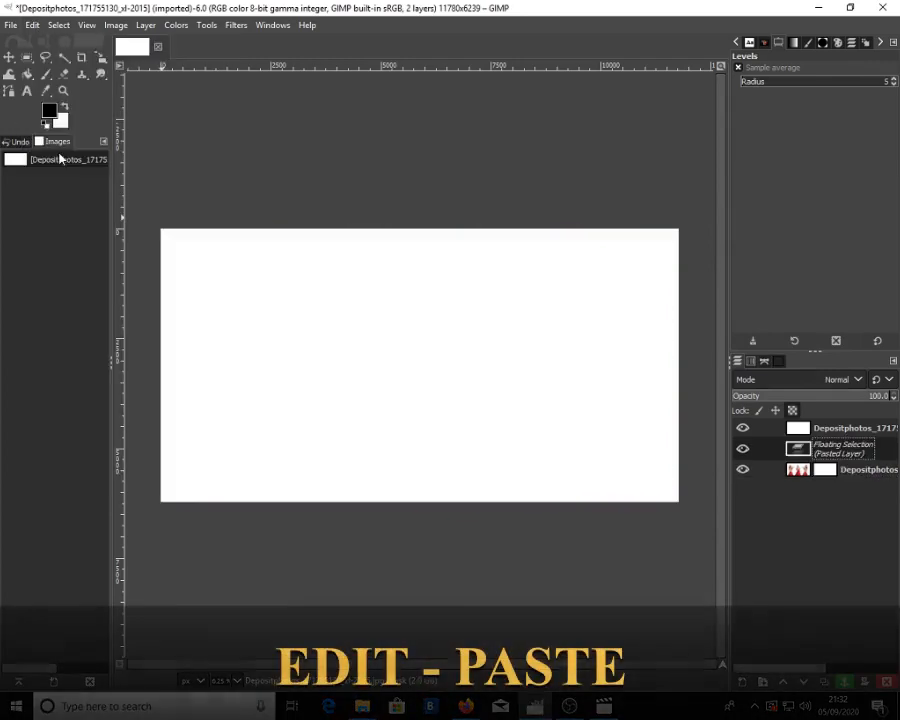
pyautogui.click(845, 681)
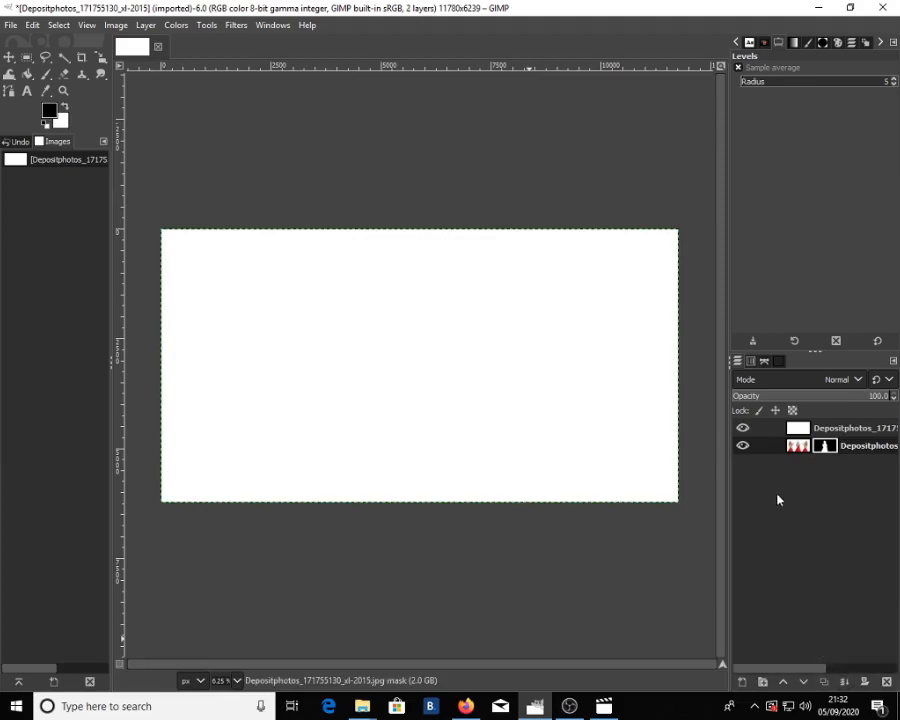
# Hide and delete the blank white layer, and apply the layer mask to the photo layer.
pyautogui.click(742, 428)
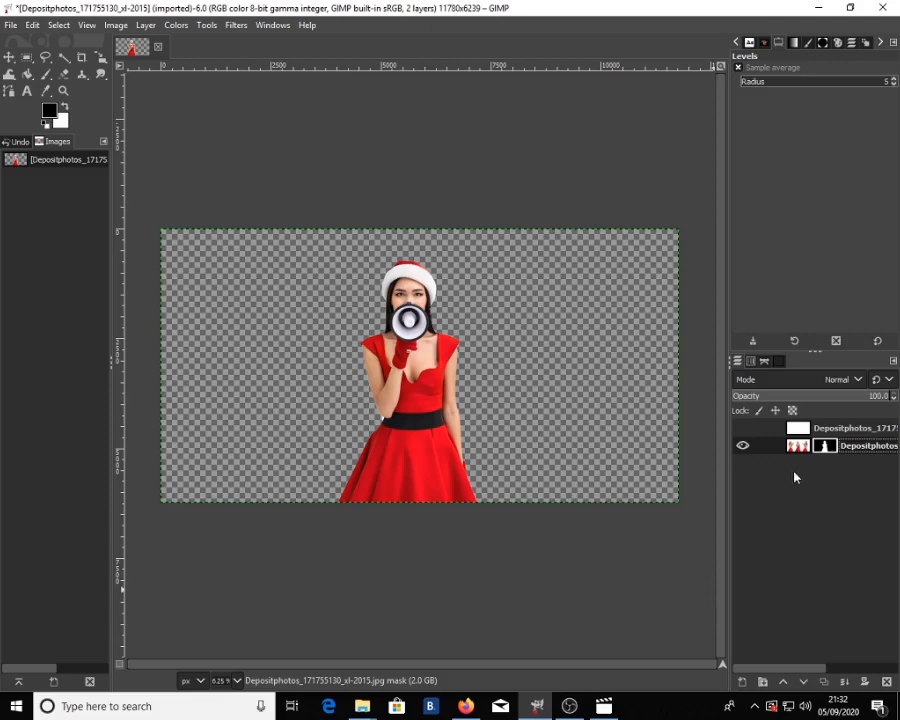
pyautogui.rightClick(843, 433)
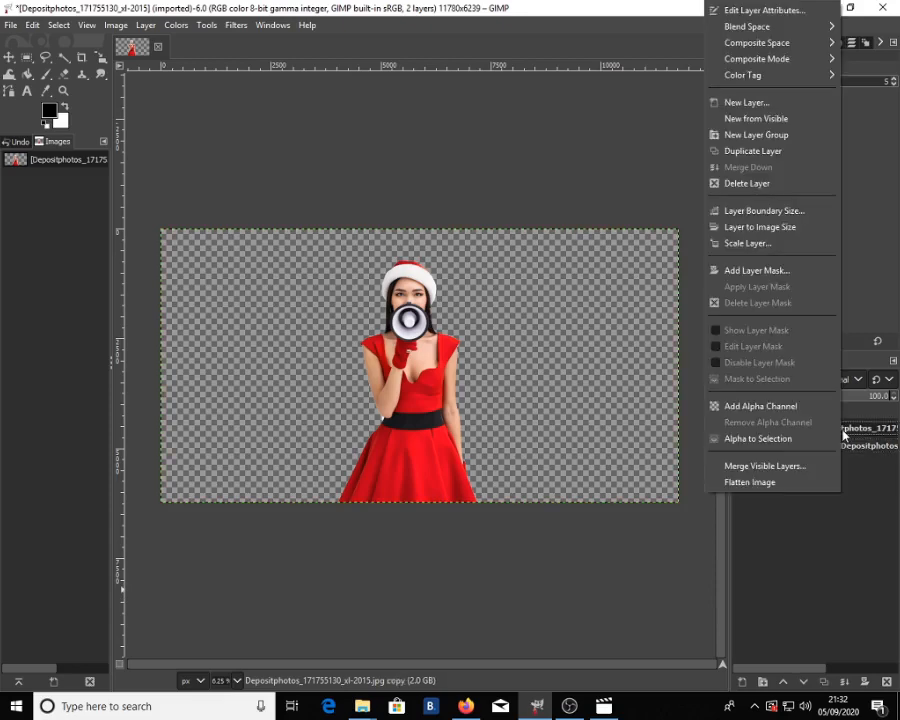
pyautogui.click(748, 183)
pyautogui.rightClick(849, 431)
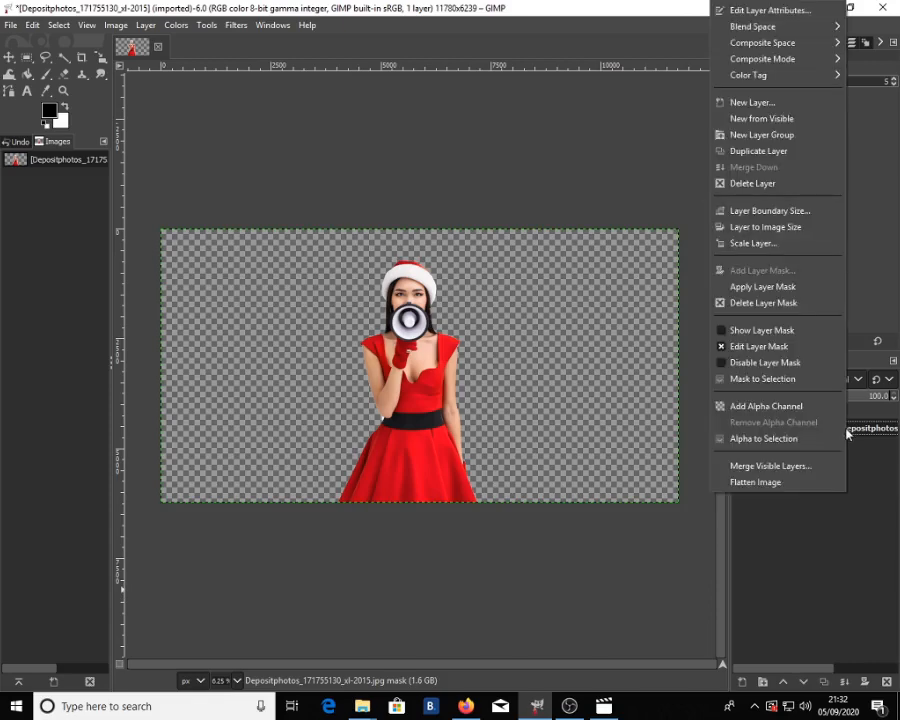
pyautogui.click(798, 287)
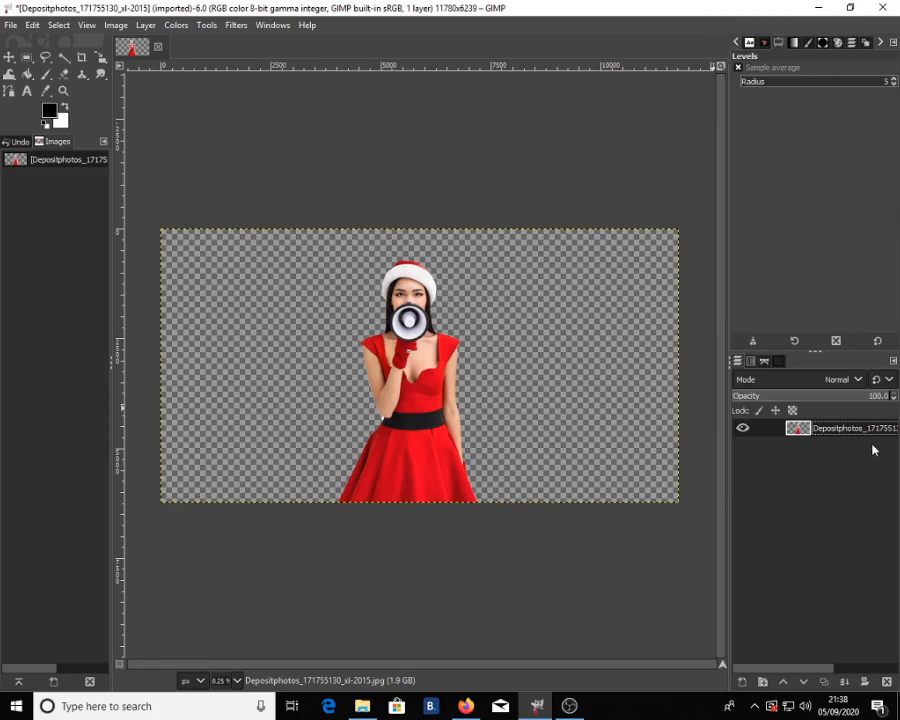
# Duplicate the cut-out woman layer and name the copy "glow".
pyautogui.hotkey('shift', 'ctrl', 'd')
pyautogui.doubleClick(856, 429)
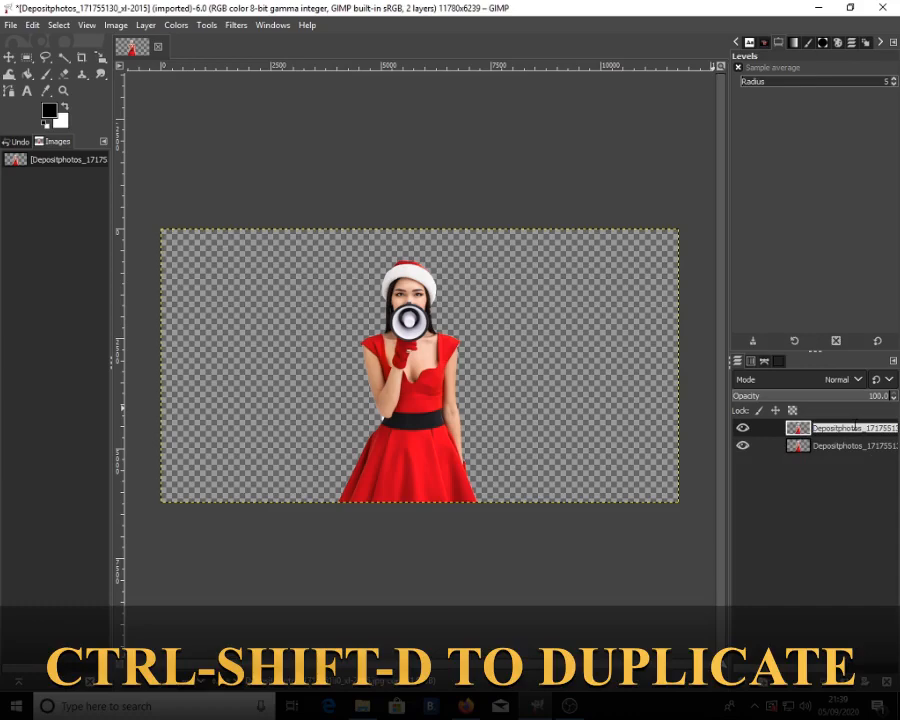
pyautogui.write('glow')
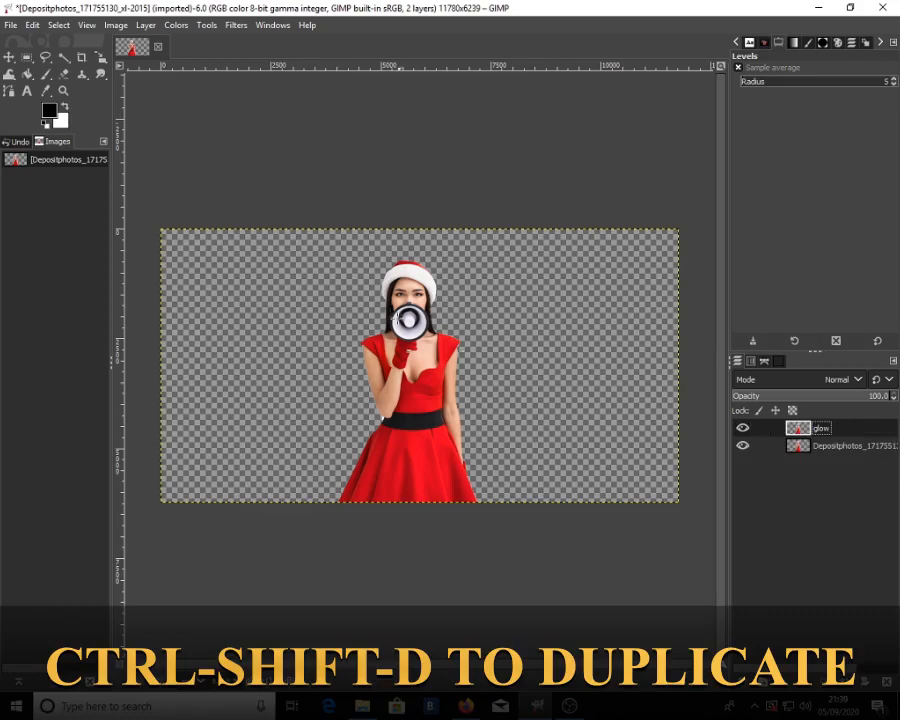
# Create a selection from the glow layer's alpha channel and grow it by 8 px.
pyautogui.click(146, 25)
pyautogui.moveTo(205, 186)
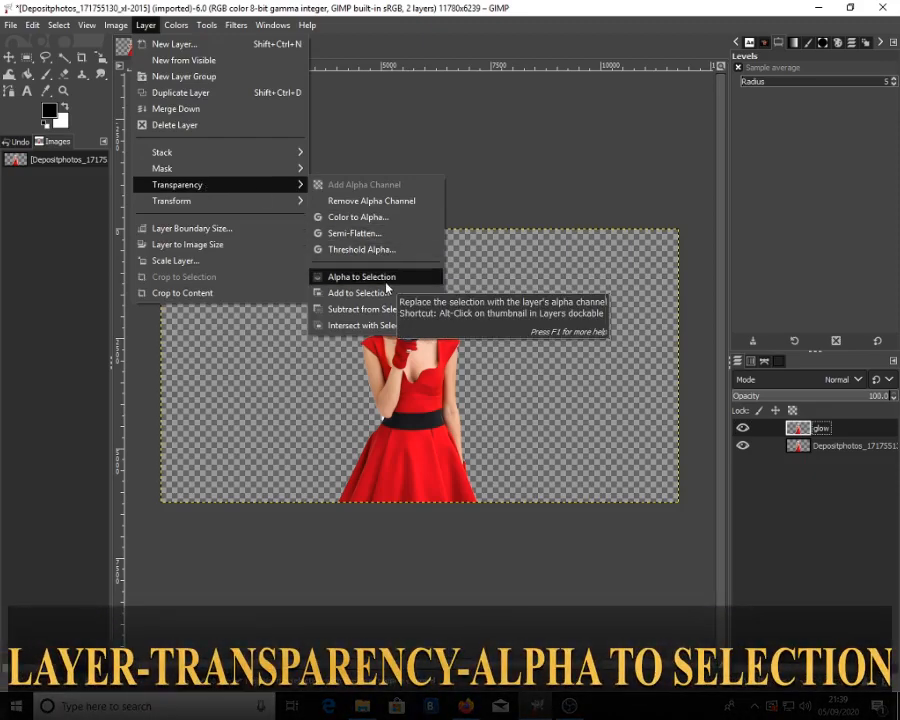
pyautogui.click(385, 279)
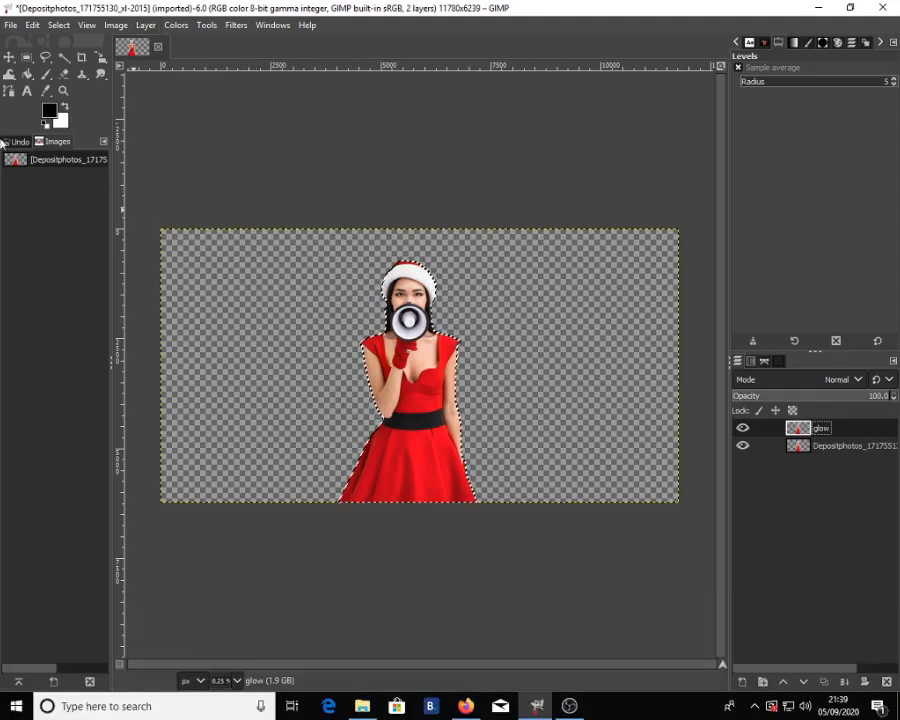
pyautogui.click(60, 26)
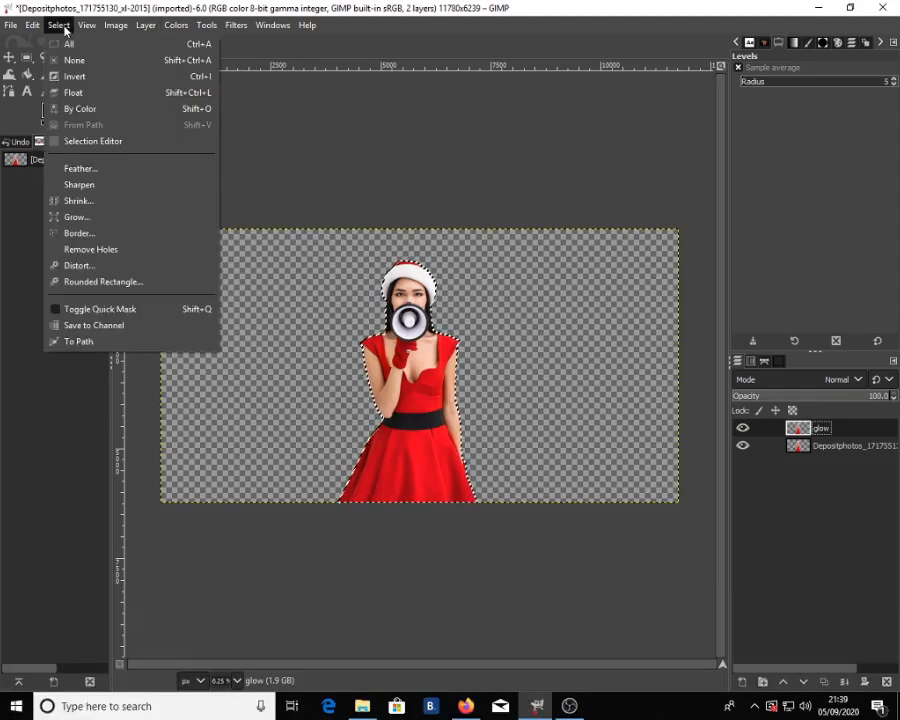
pyautogui.click(127, 226)
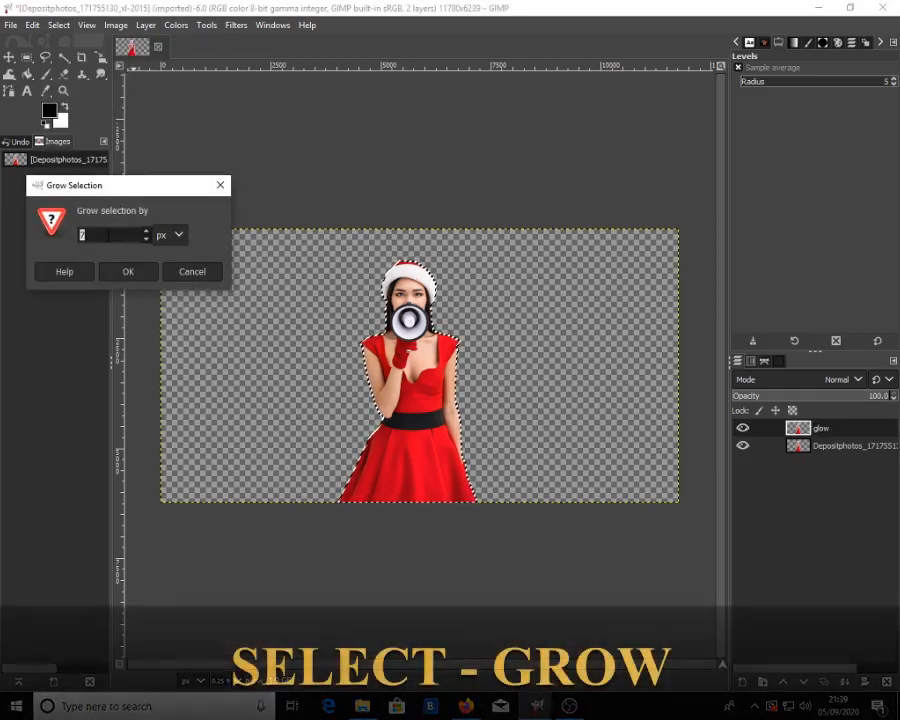
pyautogui.press('BackSpace')
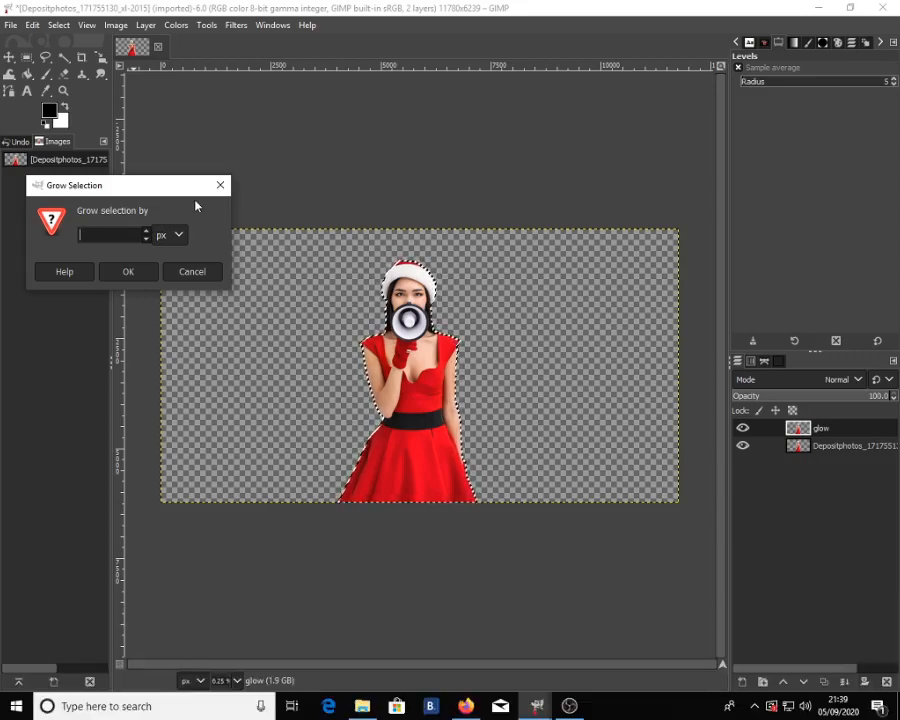
pyautogui.write('8')
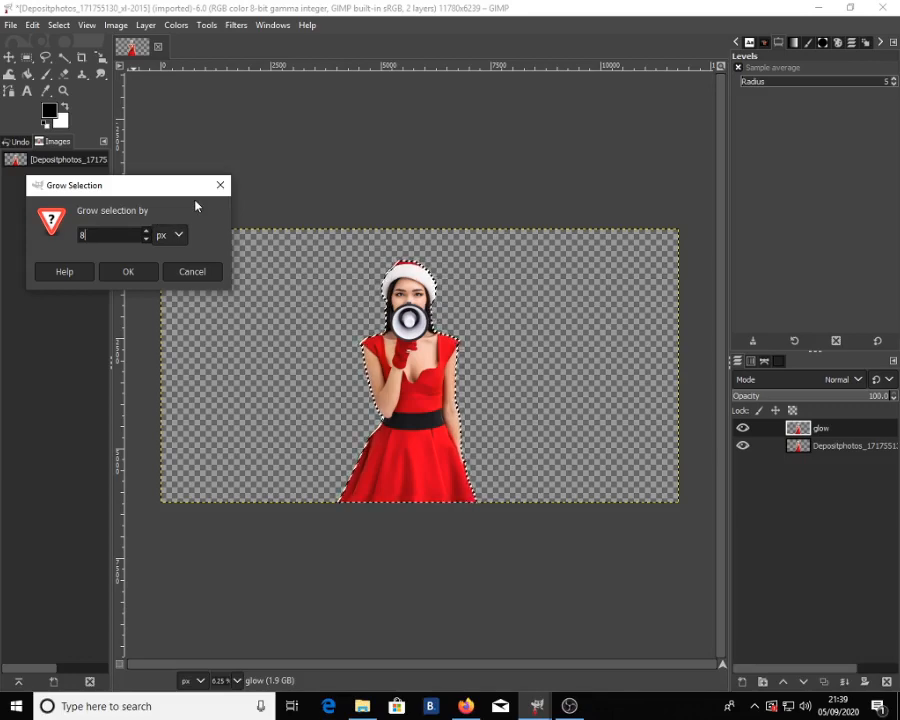
pyautogui.click(133, 271)
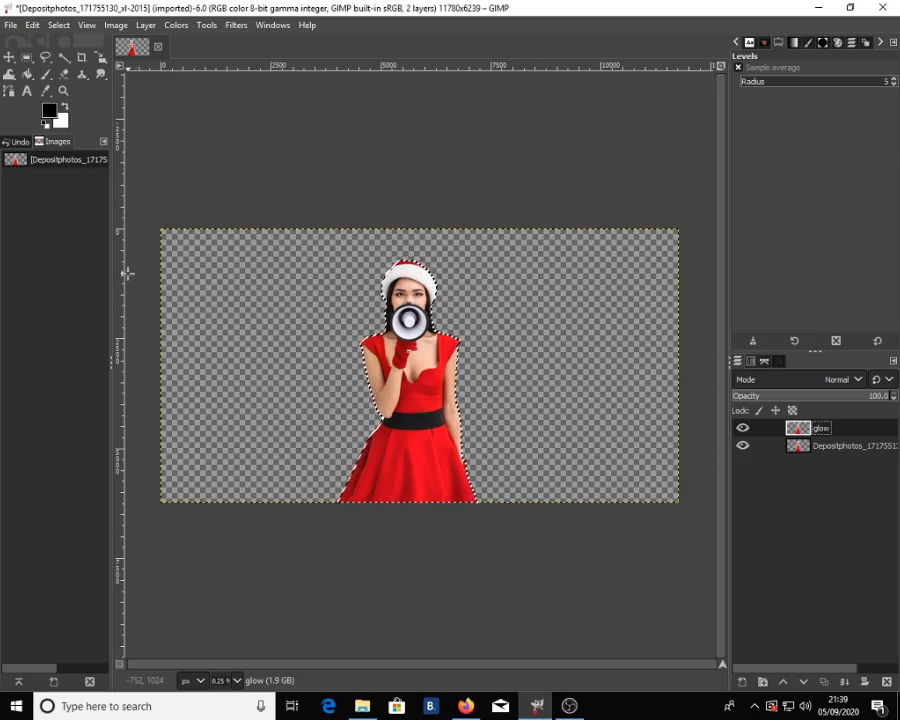
# Set the foreground color to blue (0260e1) and fill the selected silhouette on the glow layer with it.
pyautogui.click(50, 111)
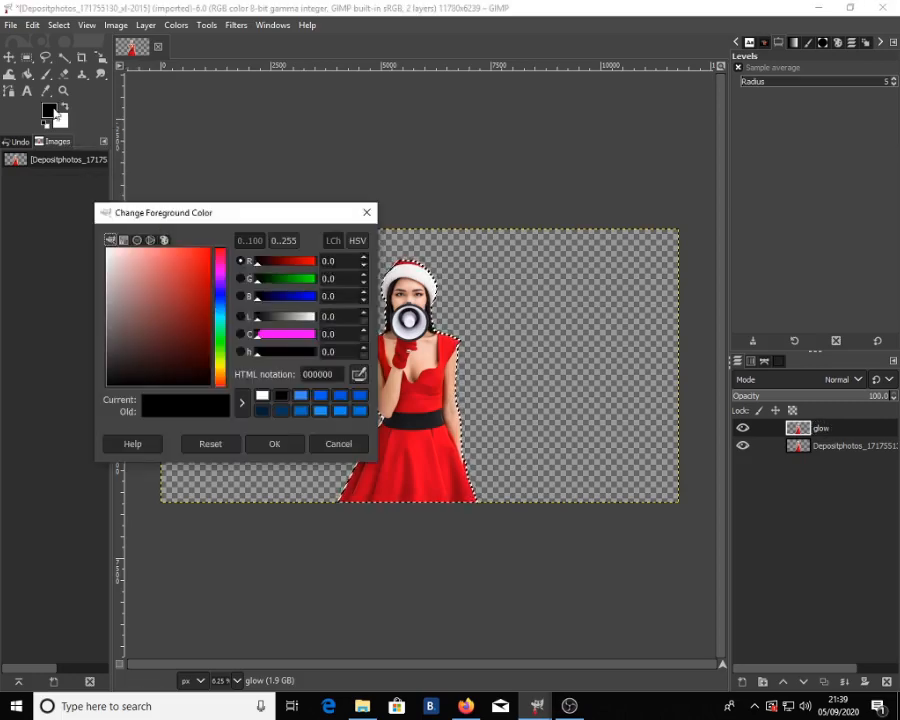
pyautogui.click(163, 300)
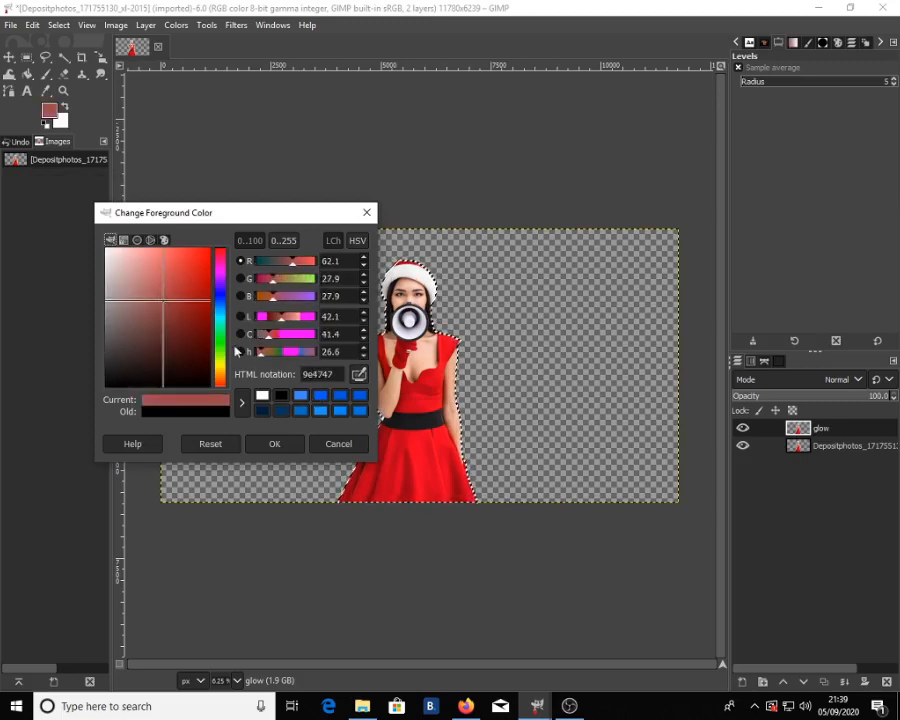
pyautogui.click(219, 296)
pyautogui.click(197, 297)
pyautogui.moveTo(197, 300); pyautogui.dragTo(211, 268)
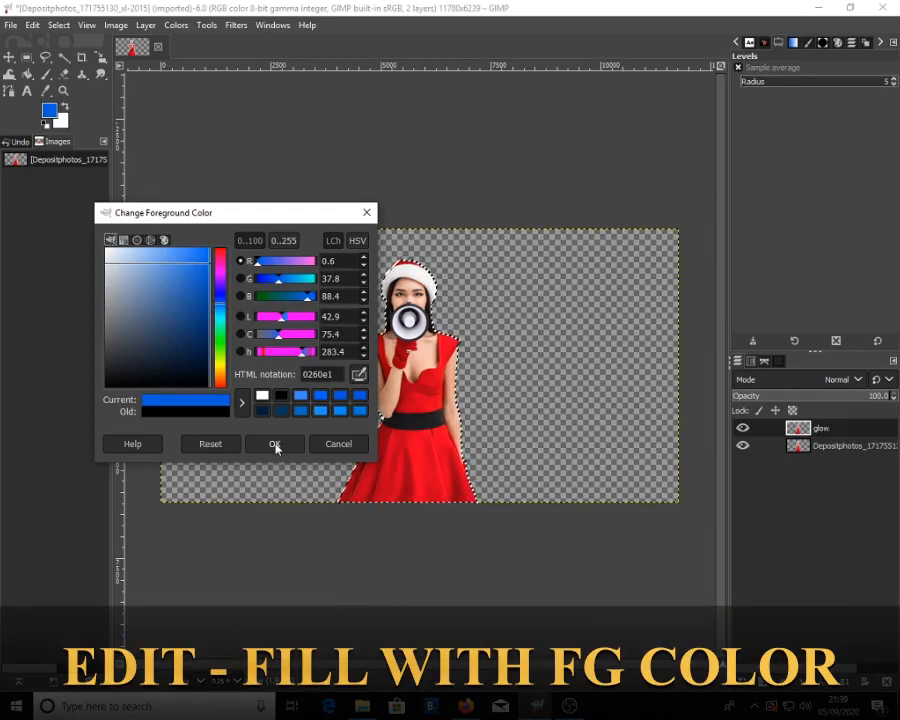
pyautogui.click(275, 445)
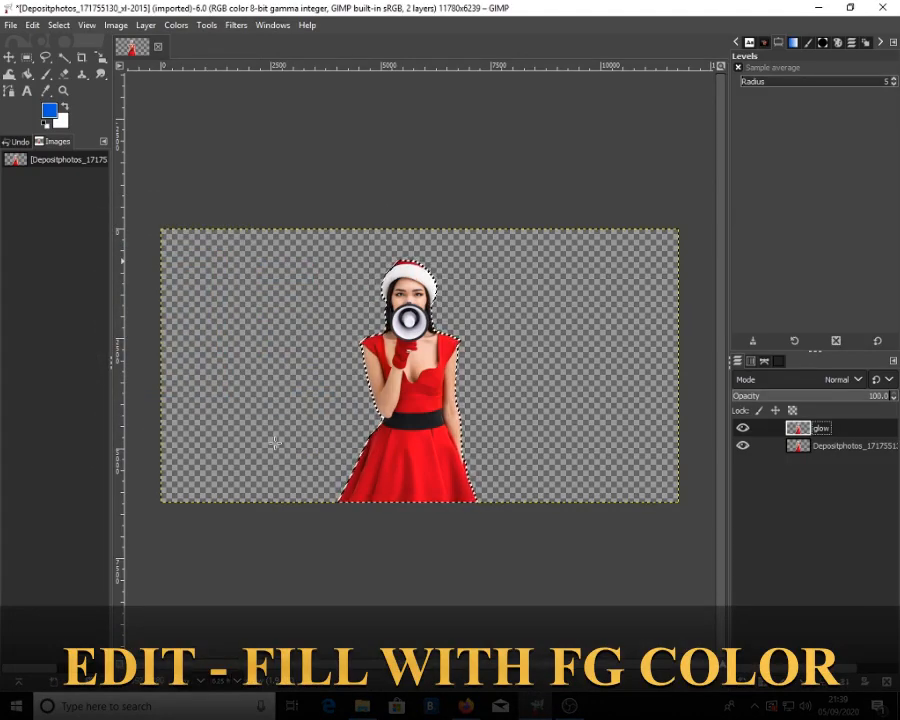
pyautogui.click(32, 26)
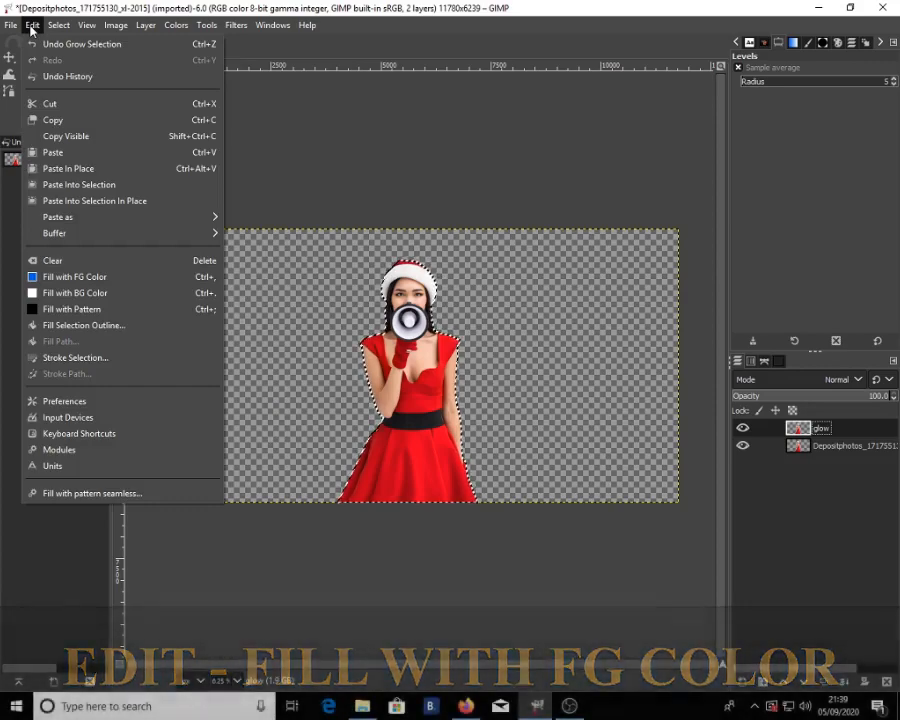
pyautogui.click(155, 286)
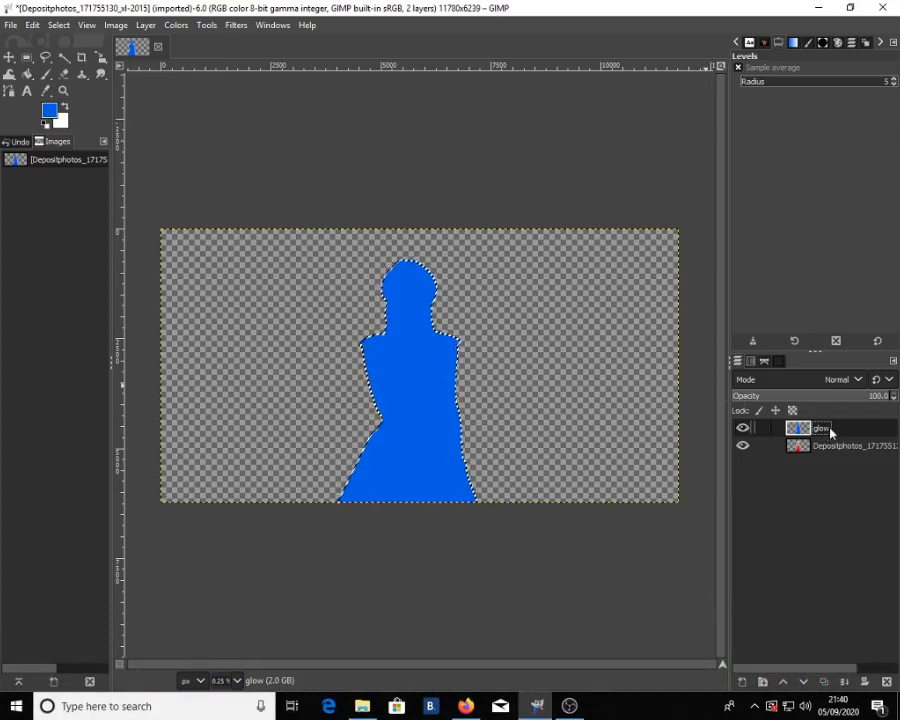
# Move the glow layer beneath the cut-out photo layer and clear the silhouette selection.
pyautogui.moveTo(830, 432); pyautogui.dragTo(830, 458)
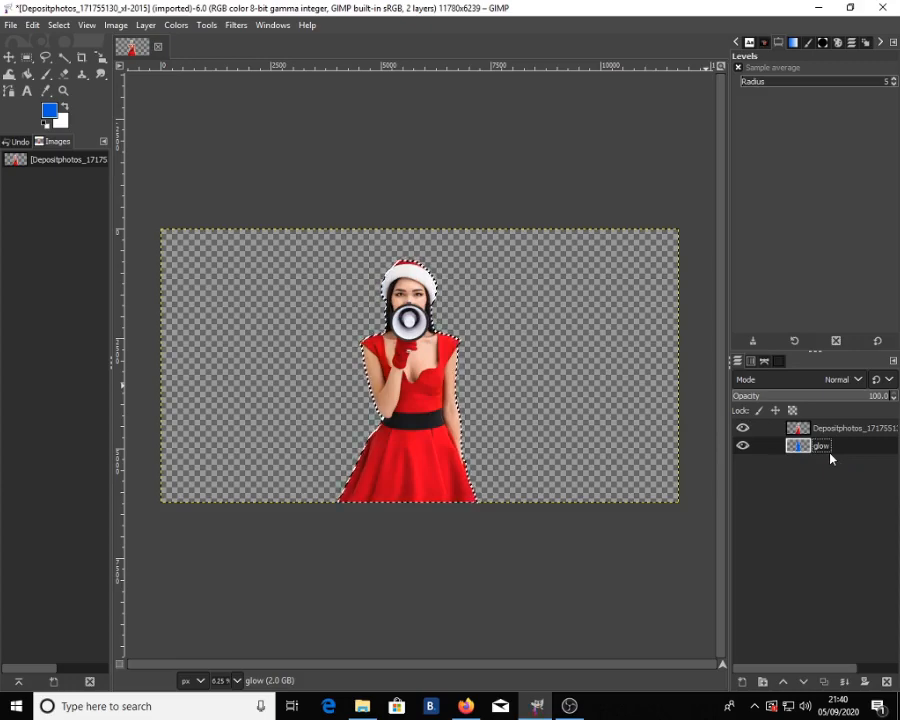
pyautogui.click(27, 57)
pyautogui.click(240, 252)
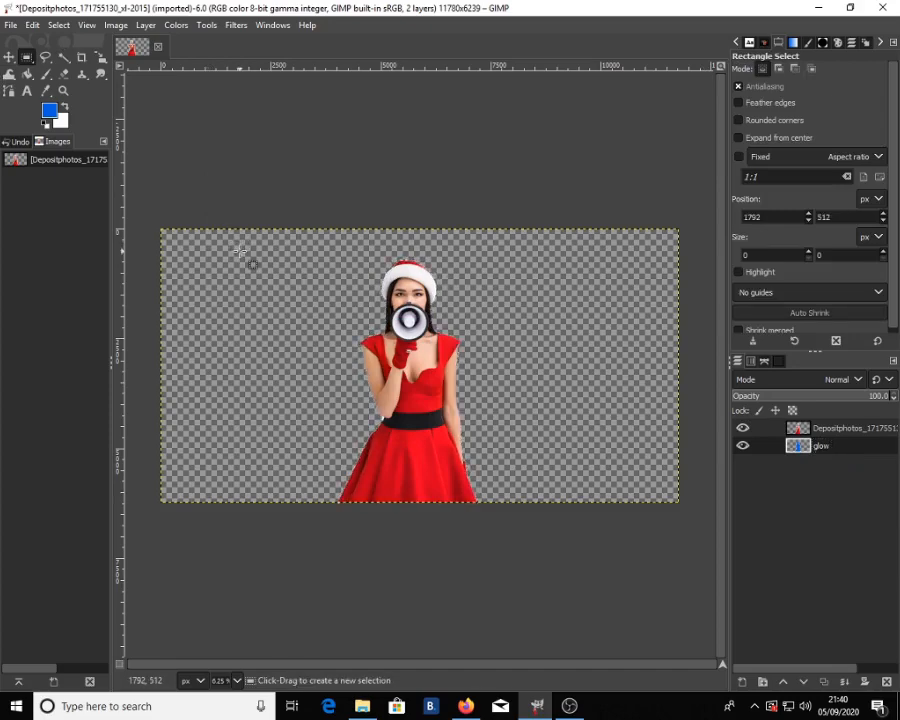
# Apply a Gaussian Blur to the glow layer with Size X and Size Y at 137.73.
pyautogui.click(854, 447)
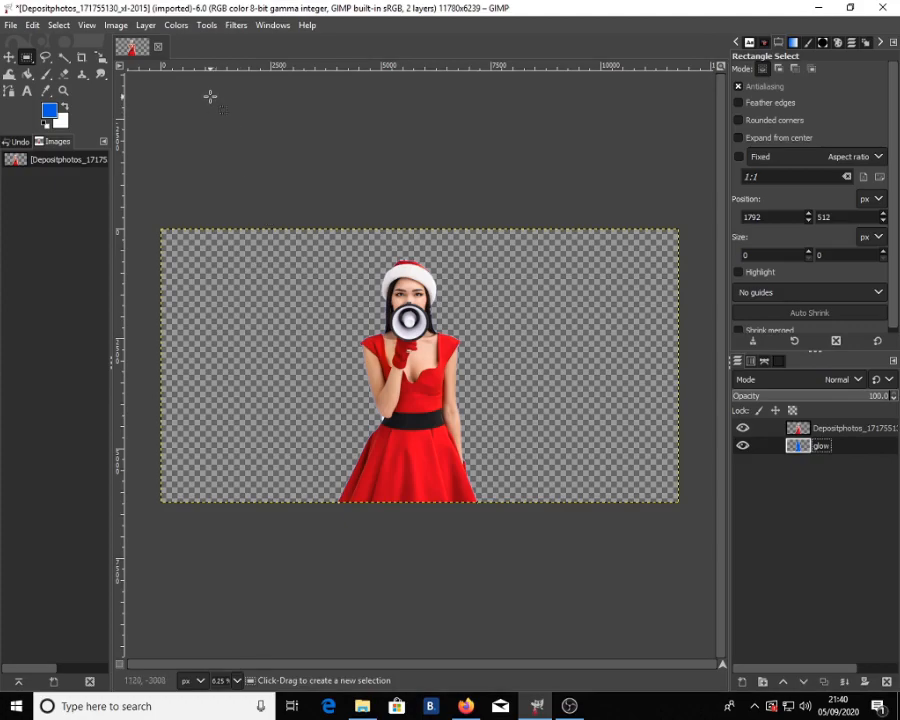
pyautogui.click(236, 25)
pyautogui.moveTo(304, 126)
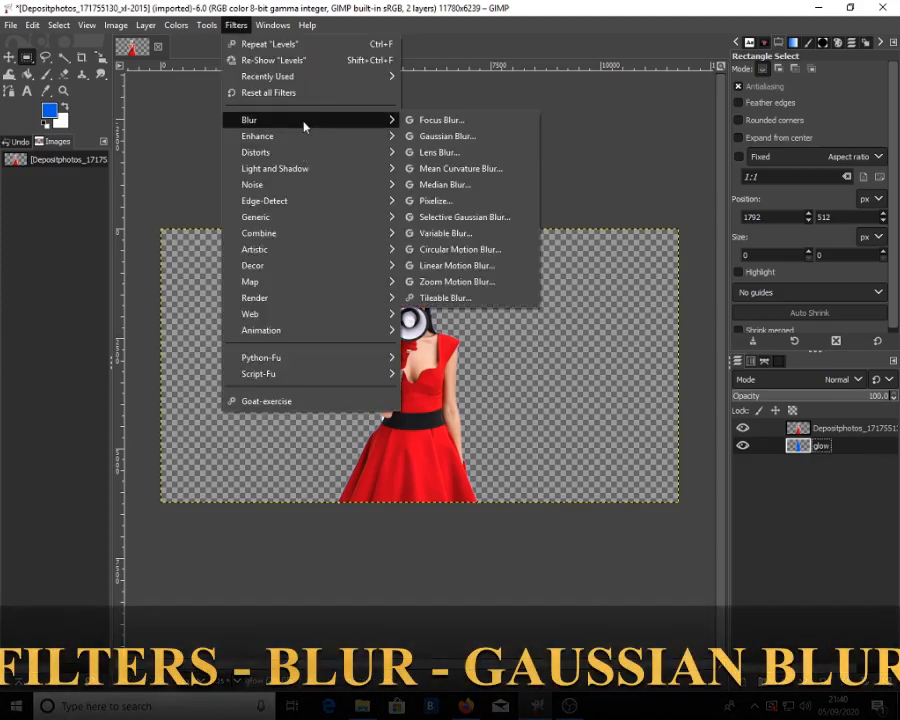
pyautogui.click(492, 137)
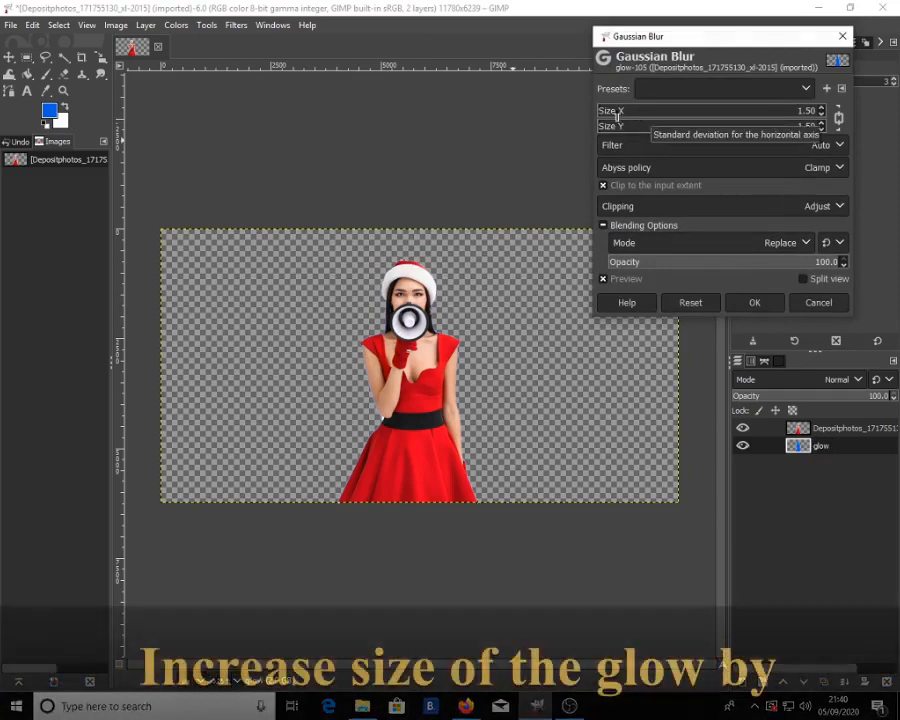
pyautogui.click(642, 116)
pyautogui.moveTo(642, 116)
pyautogui.mouseDown()
pyautogui.moveTo(897, 118)
pyautogui.moveTo(636, 120)
pyautogui.mouseUp()
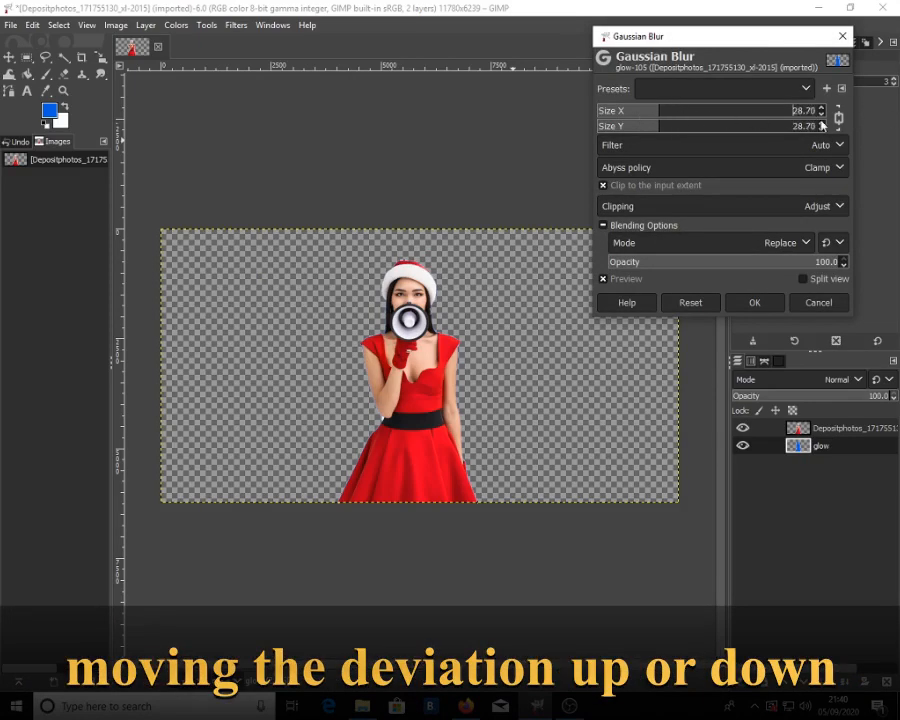
pyautogui.moveTo(822, 125); pyautogui.dragTo(897, 118)
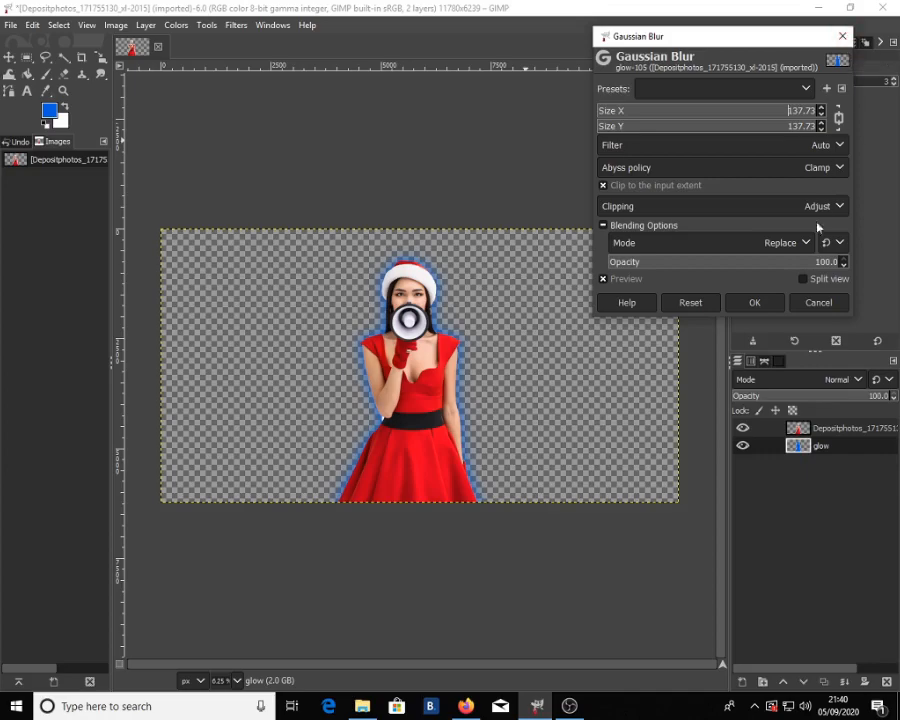
pyautogui.click(756, 303)
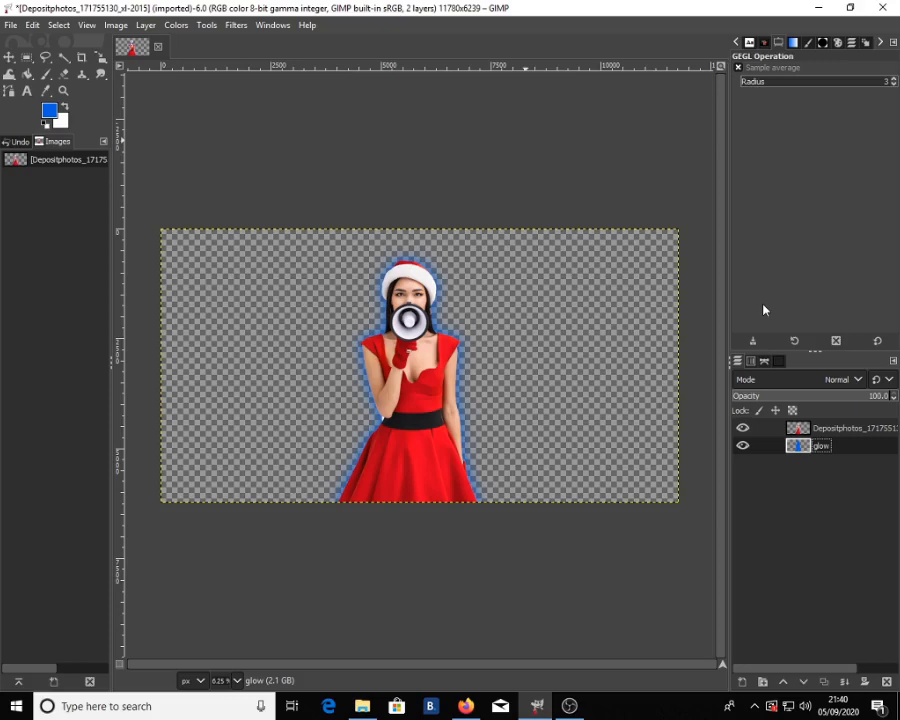
pyautogui.click(835, 428)
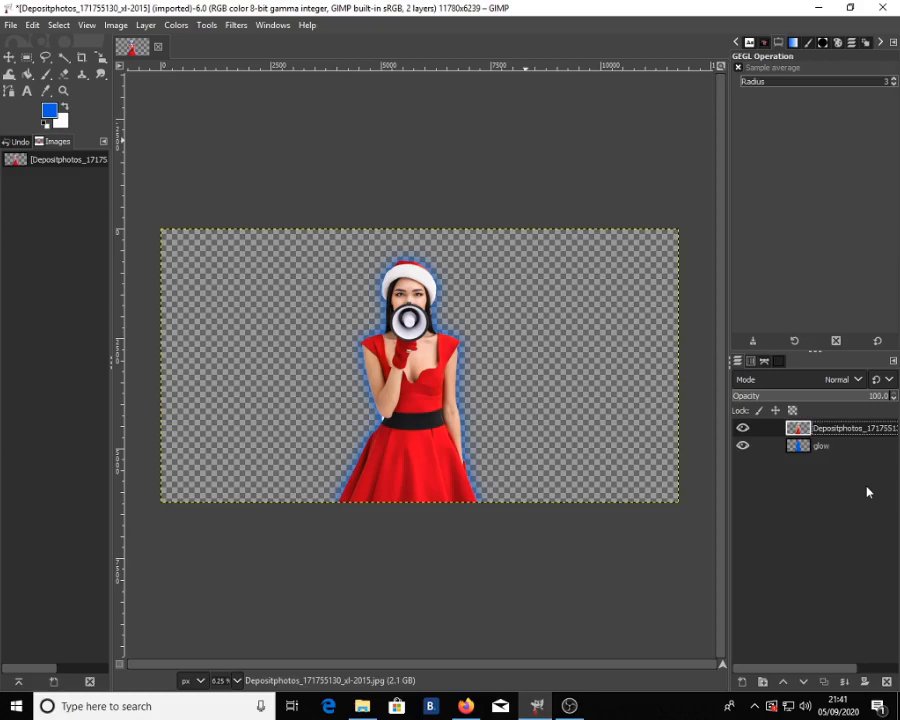
pyautogui.rightClick(867, 492)
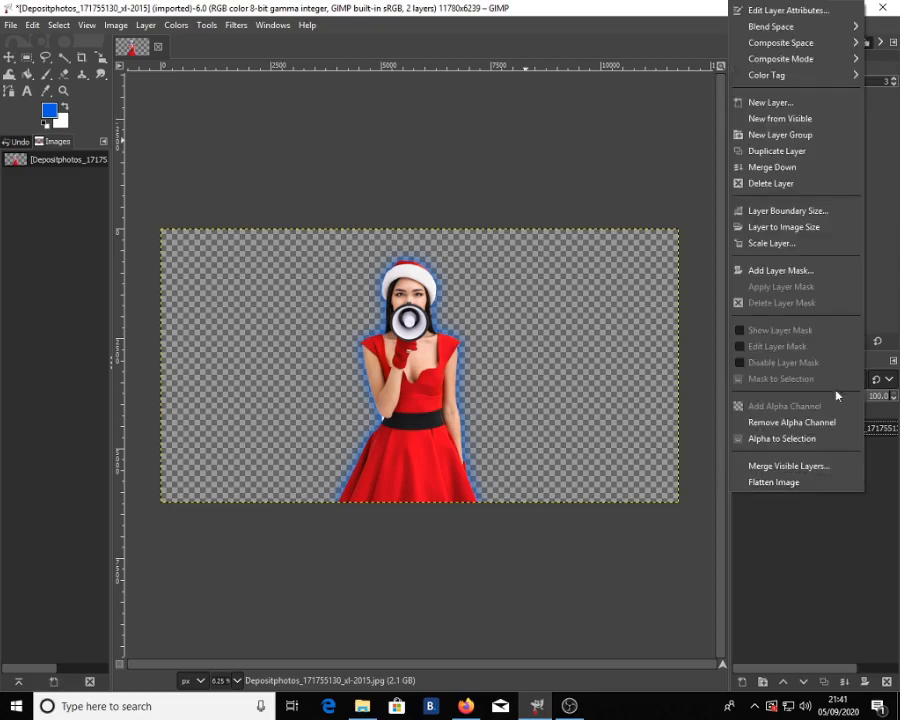
pyautogui.click(755, 104)
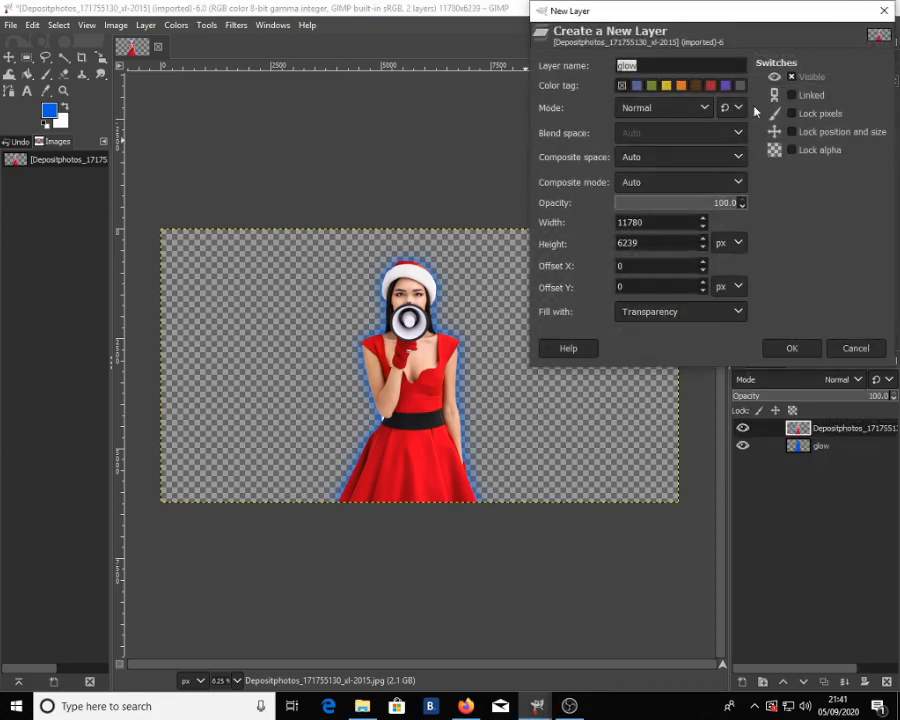
pyautogui.click(884, 11)
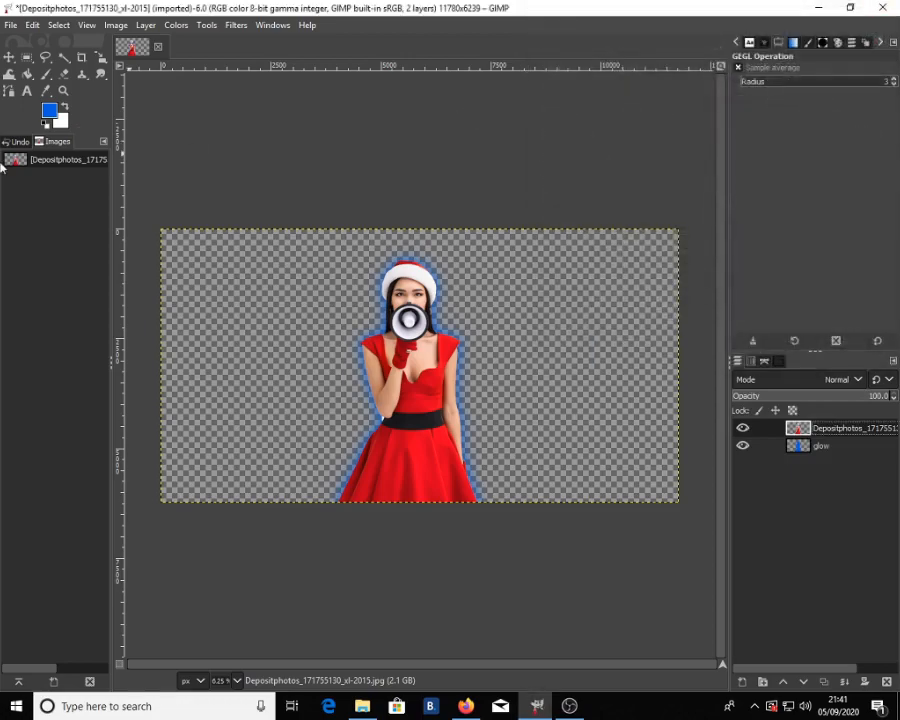
pyautogui.click(62, 121)
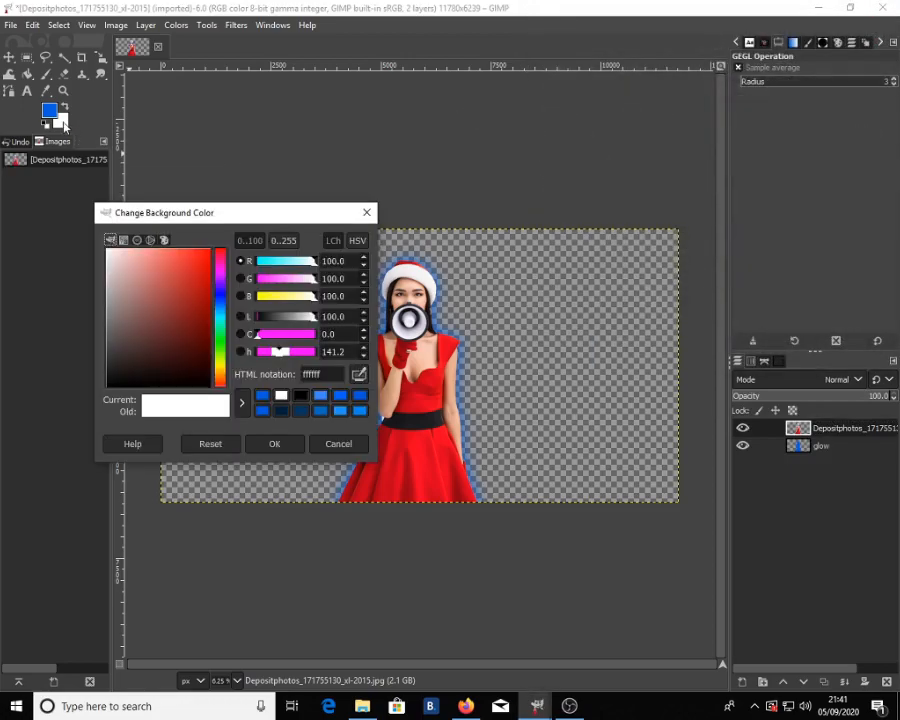
pyautogui.click(366, 212)
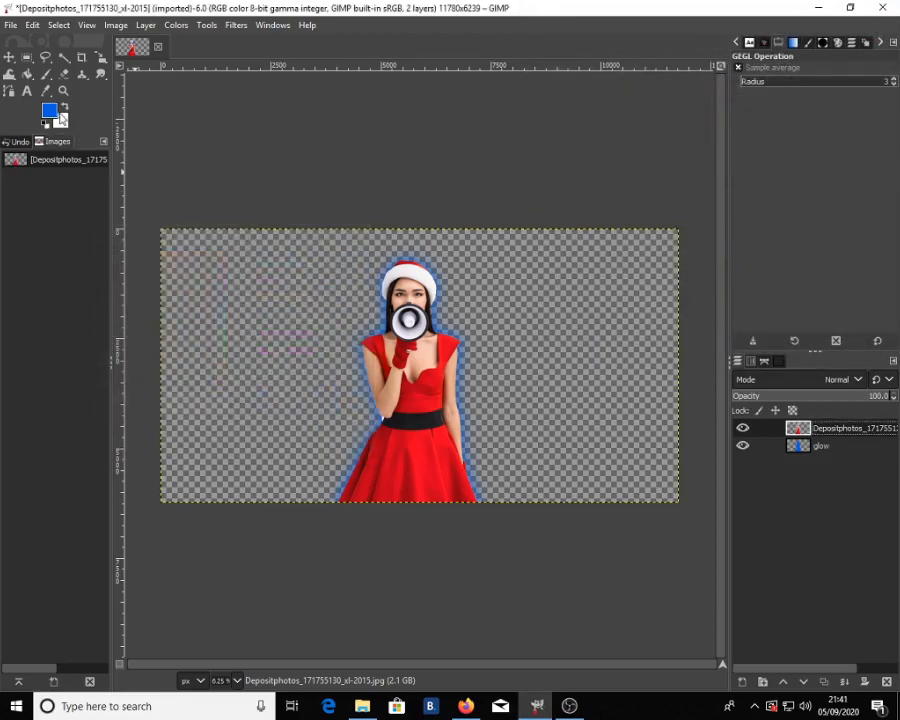
# Swap the foreground and background colors so white is the foreground, and set the background color to black (000000).
pyautogui.click(64, 107)
pyautogui.click(60, 119)
pyautogui.moveTo(183, 332); pyautogui.dragTo(43, 440)
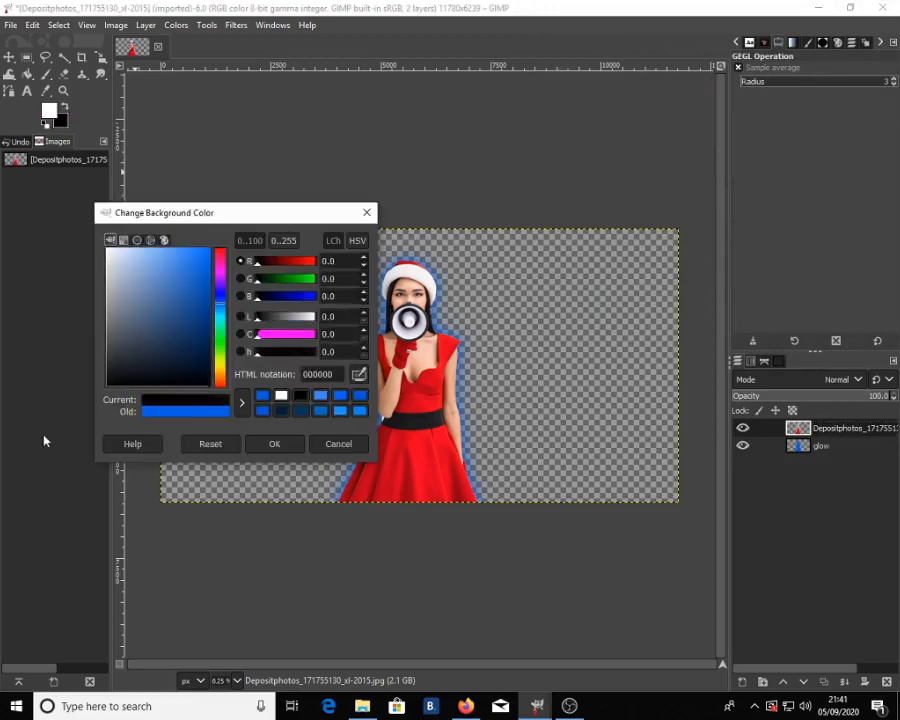
pyautogui.click(264, 448)
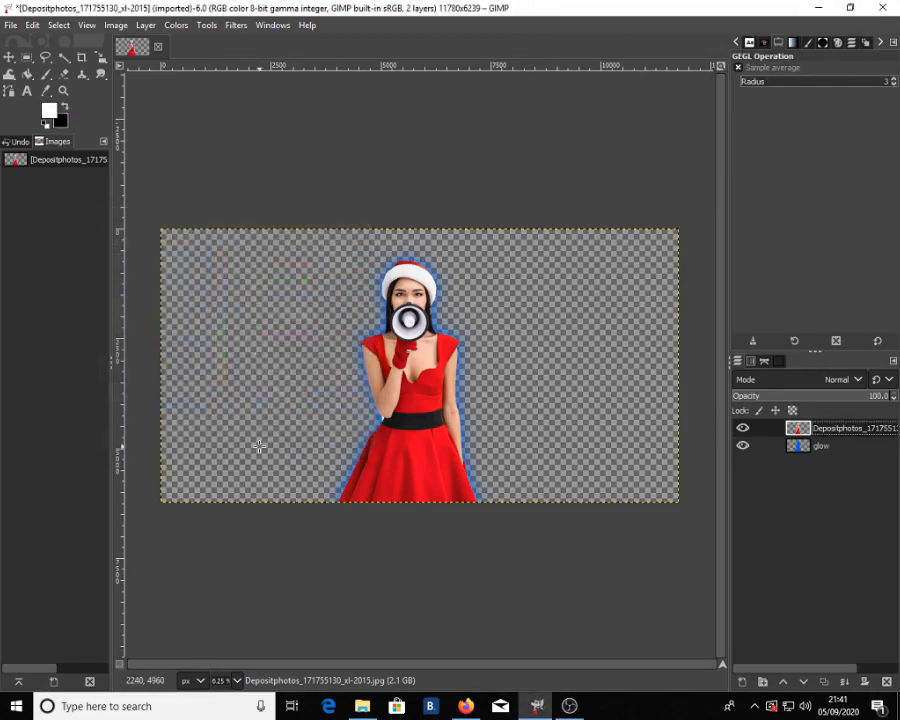
# Create a new 11780 x 6239 px layer above the photo layer, filled with the background color.
pyautogui.rightClick(806, 483)
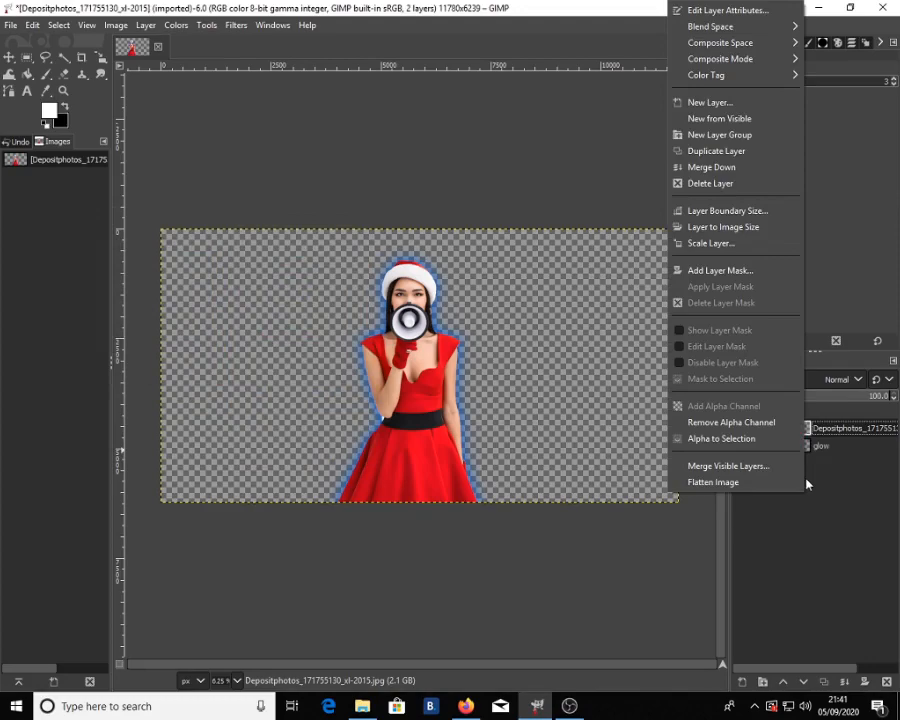
pyautogui.click(746, 104)
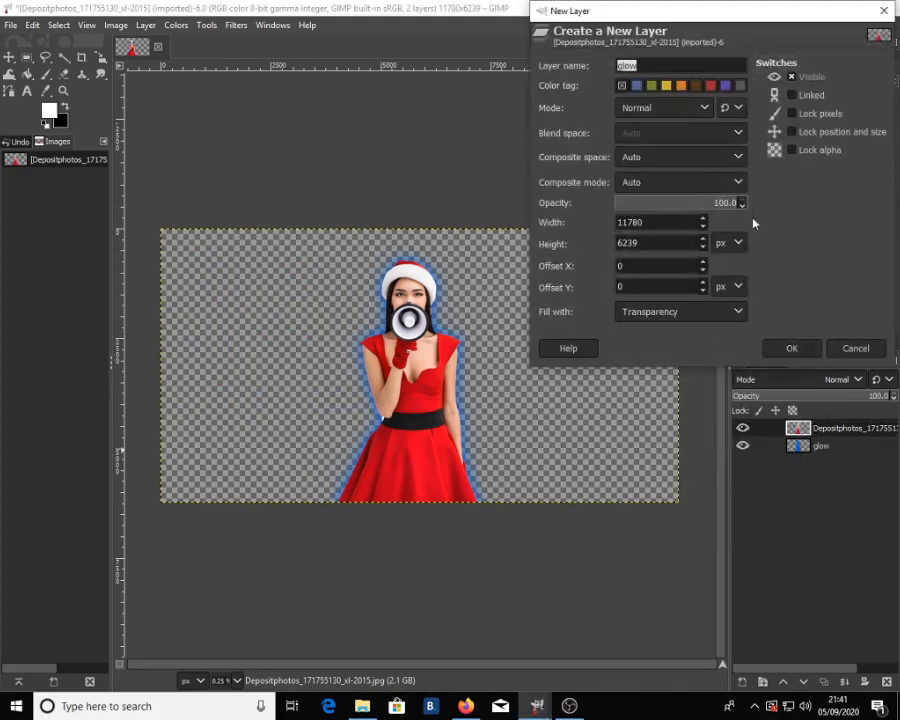
pyautogui.click(675, 310)
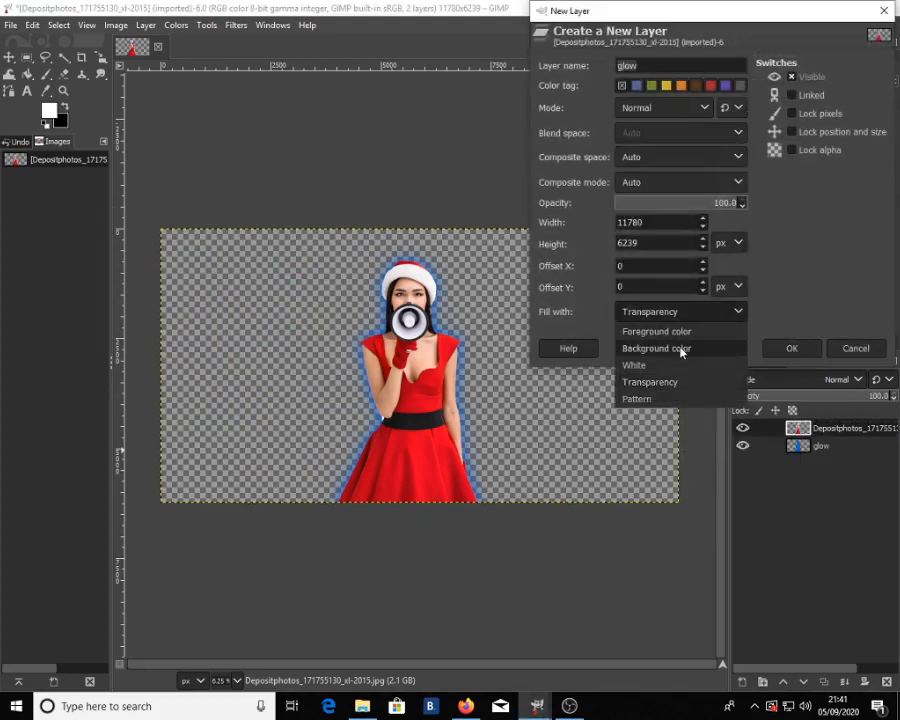
pyautogui.click(679, 347)
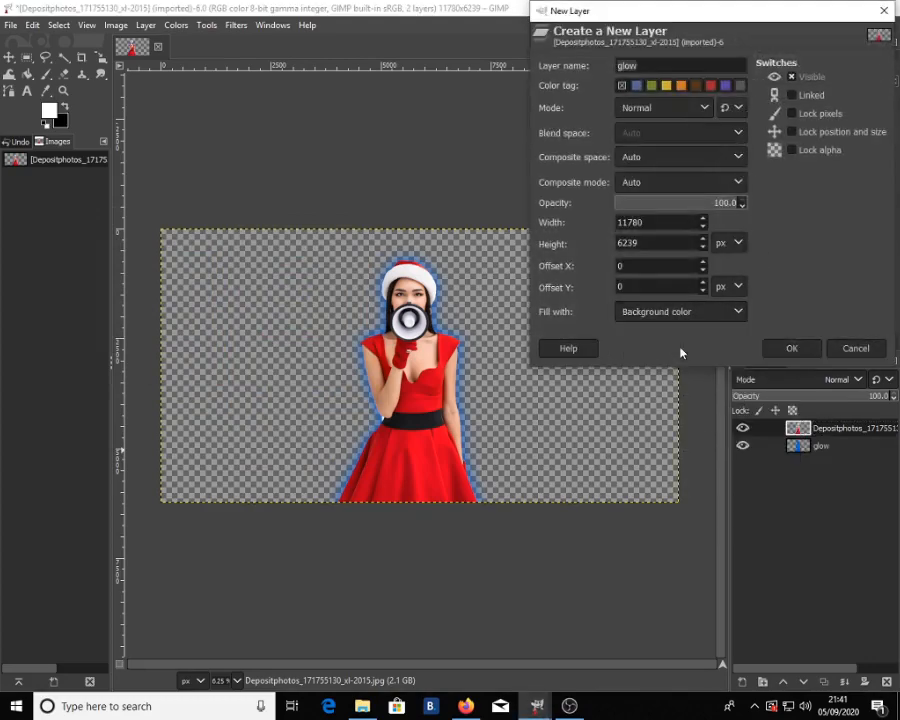
pyautogui.click(792, 349)
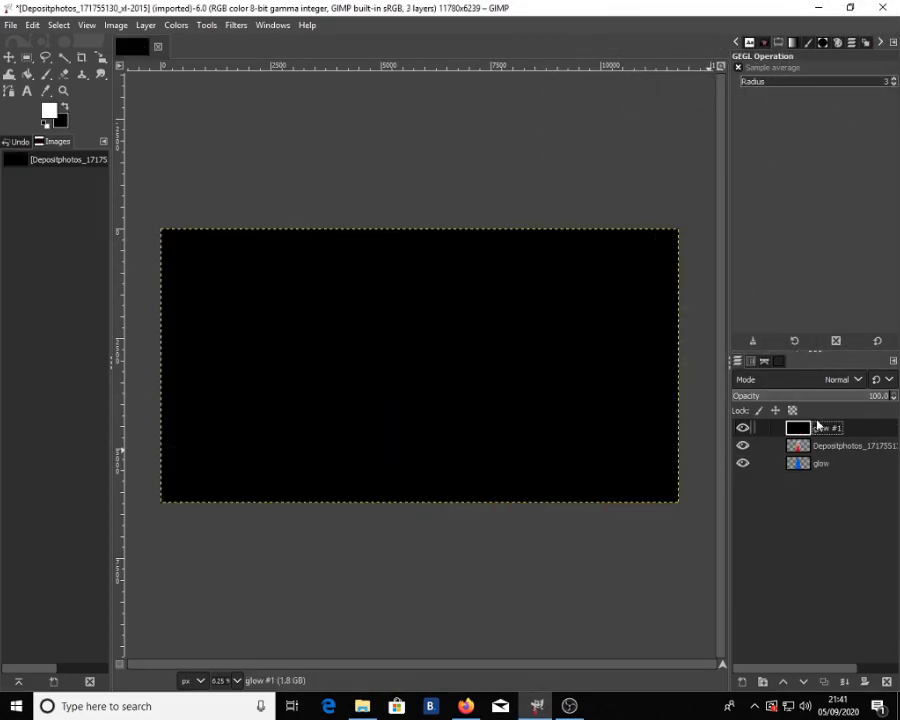
# Rename the new black layer "clouds" and move it beneath the glow layer.
pyautogui.doubleClick(820, 432)
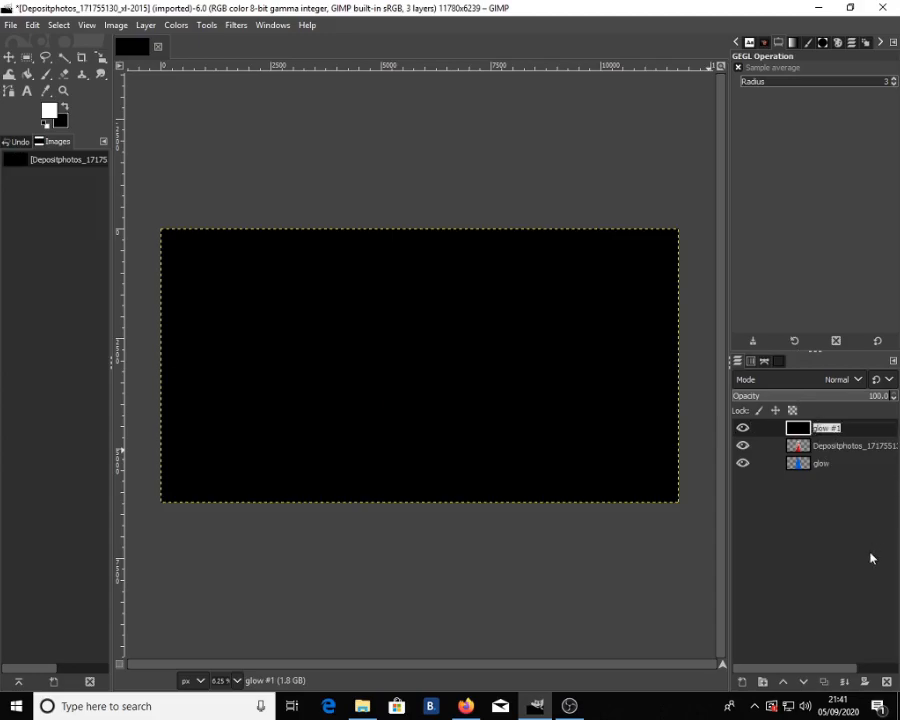
pyautogui.write('clouds')
pyautogui.press('Return')
pyautogui.moveTo(822, 430); pyautogui.dragTo(824, 477)
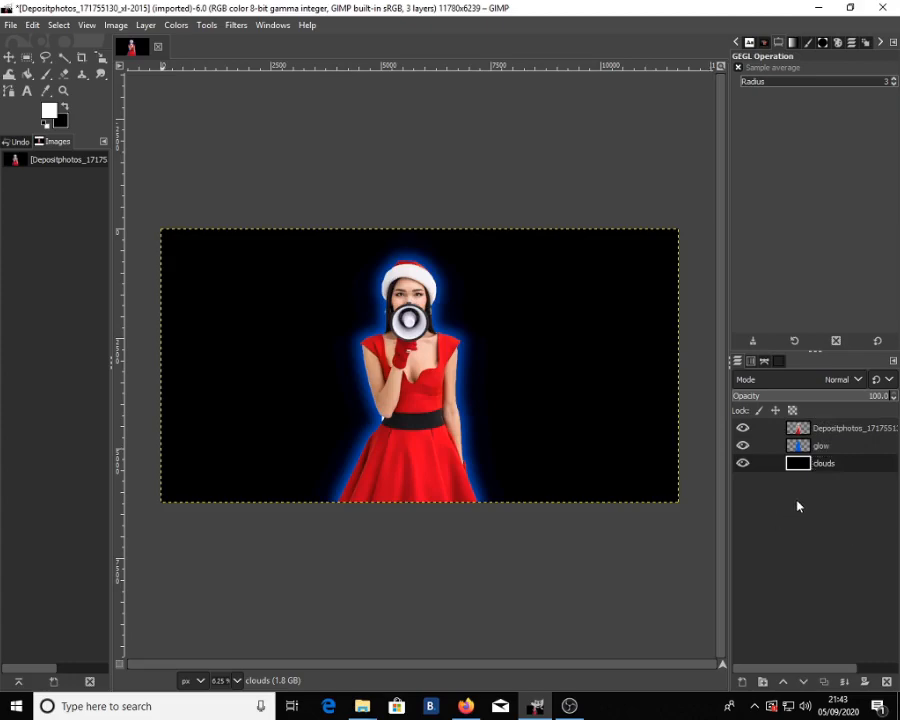
# Render Solid Noise on the clouds layer with linked X Size and Y Size at 15.338, and move the layer above the photo layer.
pyautogui.click(236, 25)
pyautogui.moveTo(228, 185)
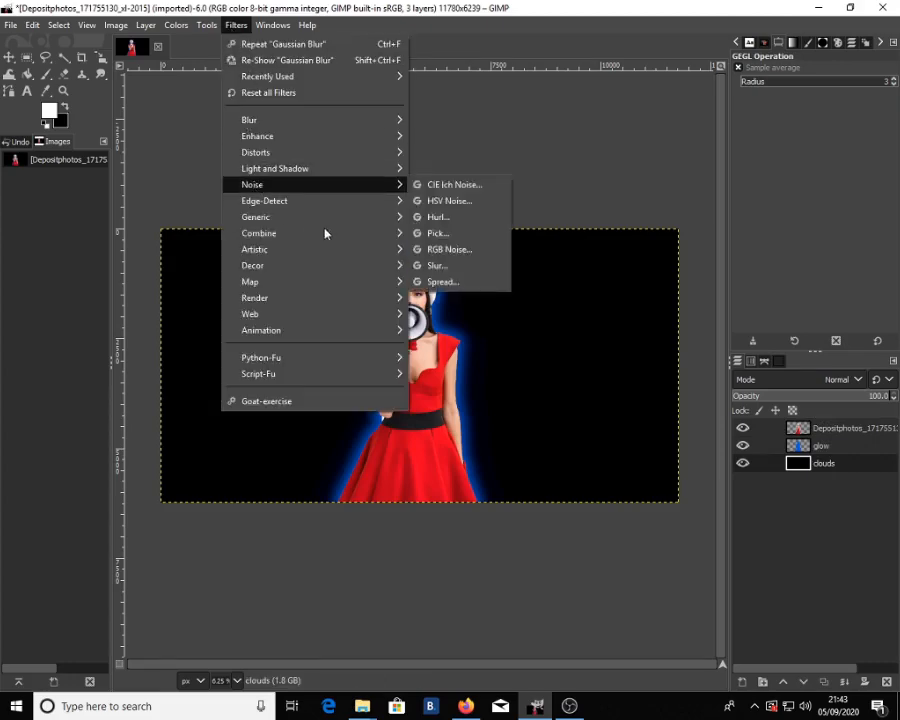
pyautogui.moveTo(349, 289)
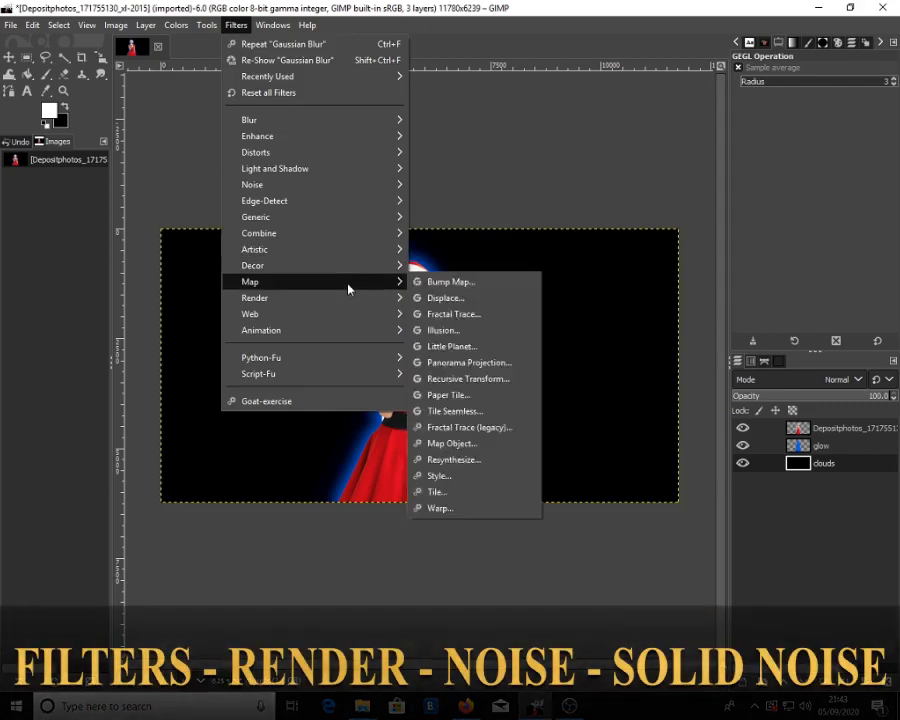
pyautogui.moveTo(494, 316)
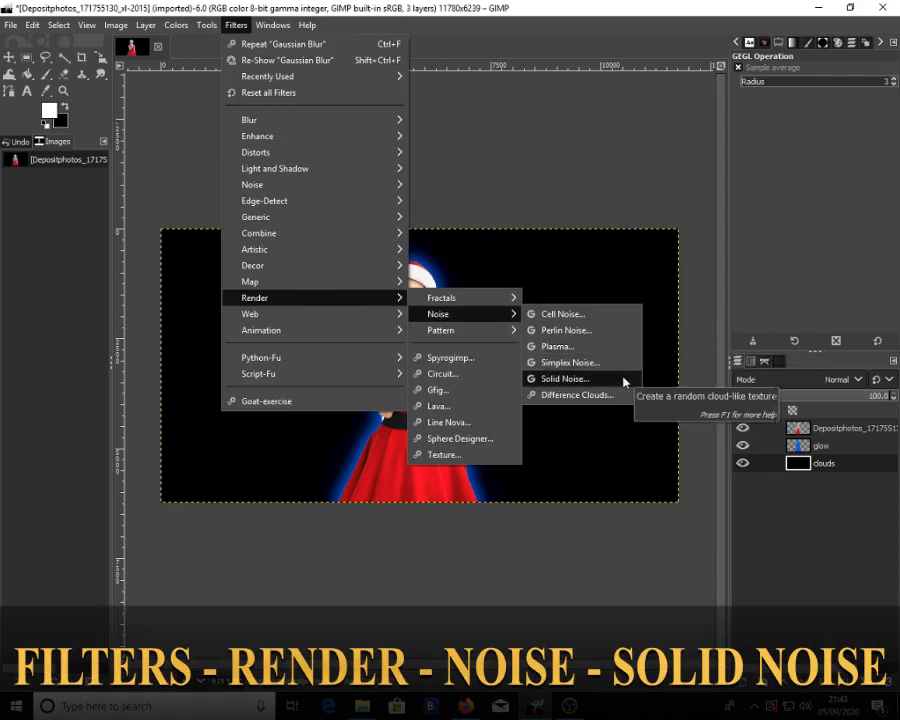
pyautogui.click(565, 379)
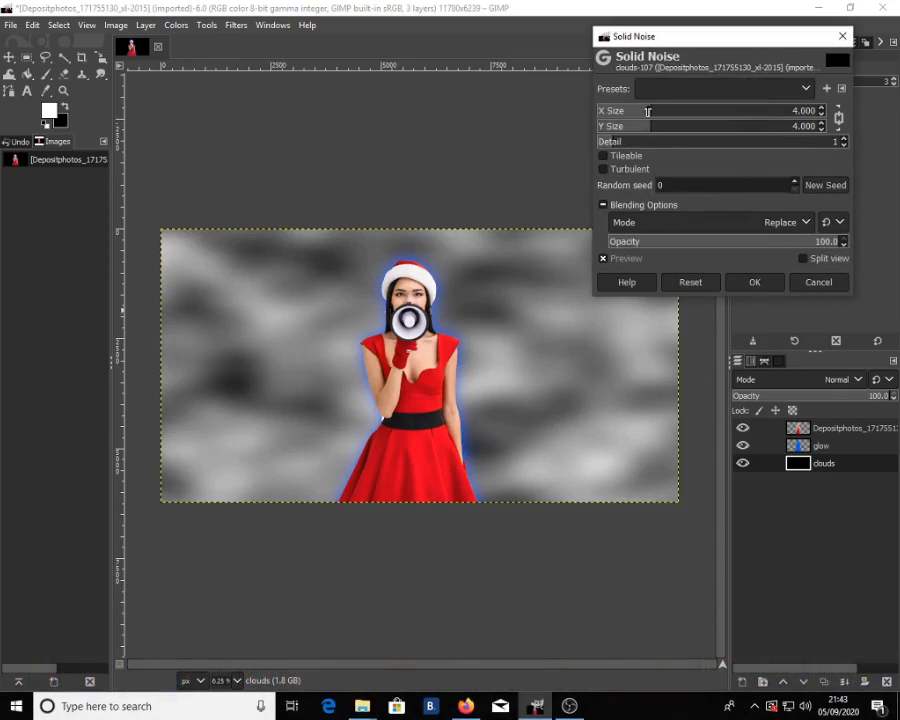
pyautogui.moveTo(648, 112); pyautogui.dragTo(808, 122)
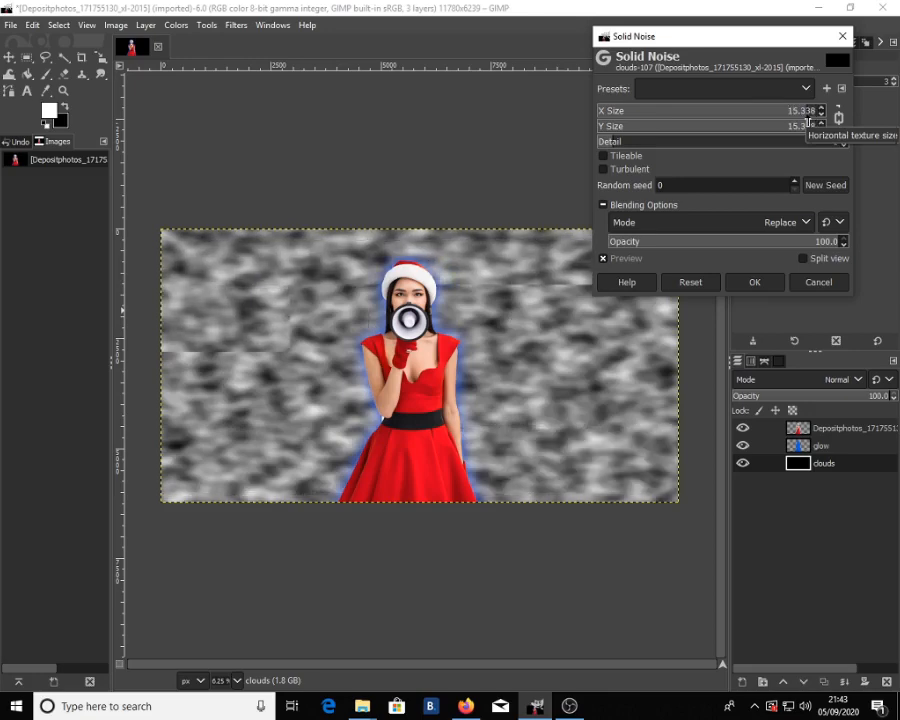
pyautogui.click(758, 287)
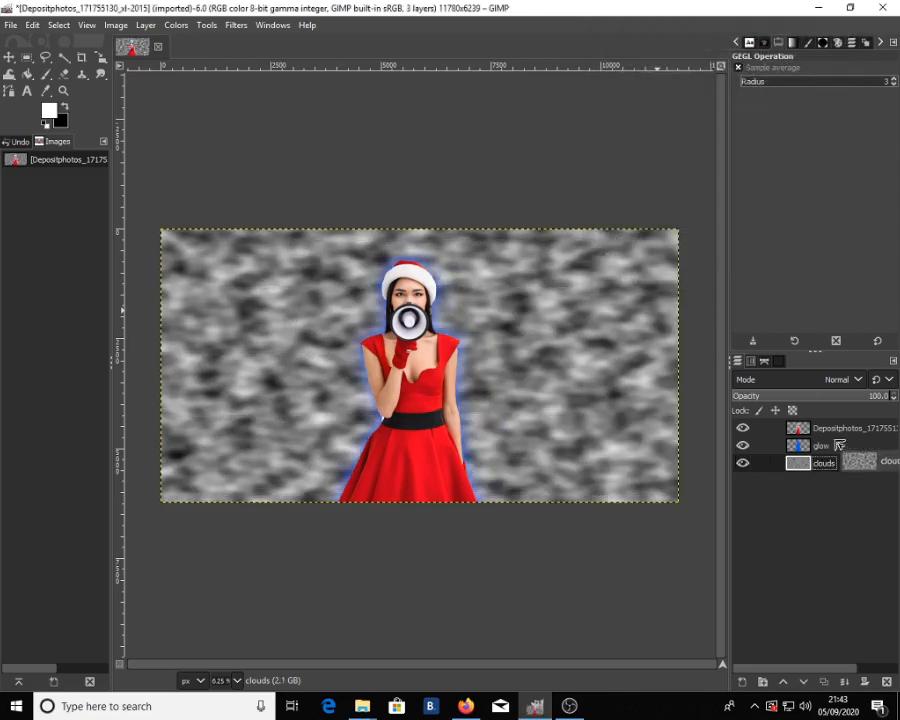
pyautogui.moveTo(838, 430); pyautogui.dragTo(835, 428)
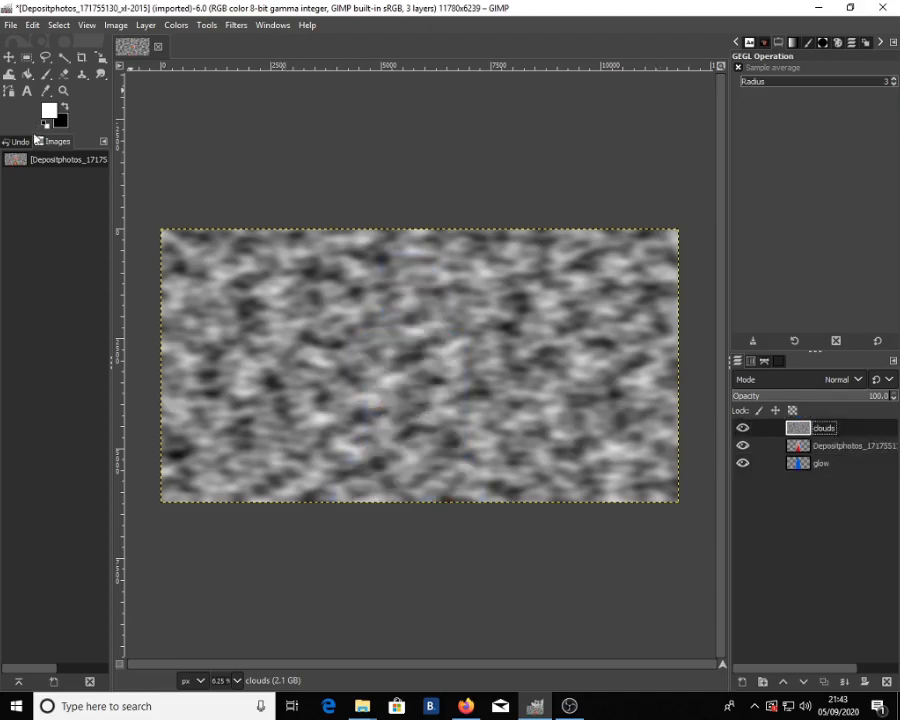
# Set up a black Paintbrush with the Acrylic 01 brush, opacity 78 and size 1886.
pyautogui.click(63, 110)
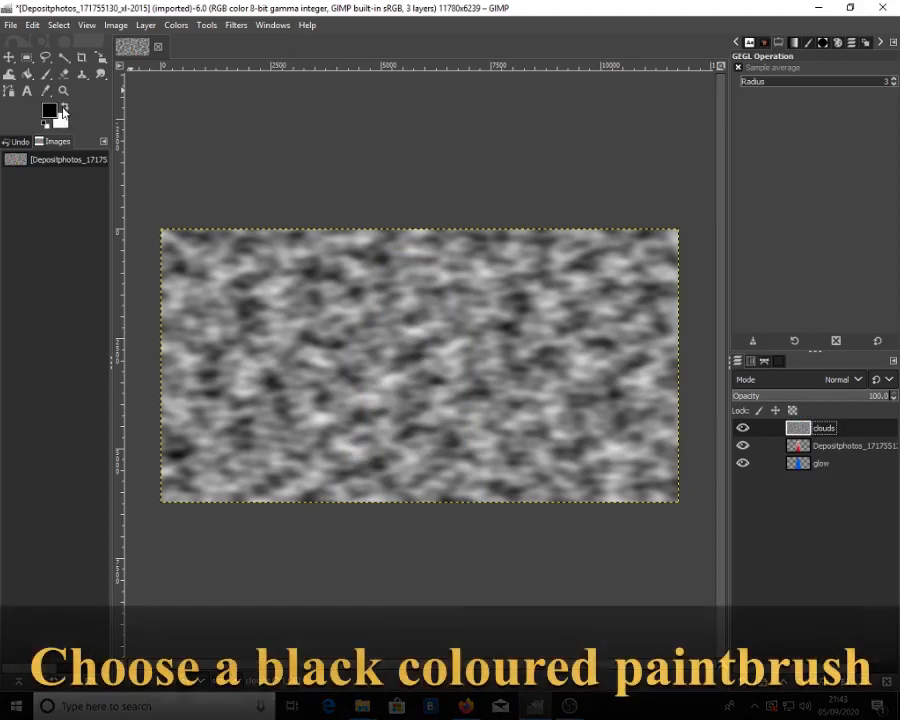
pyautogui.click(46, 74)
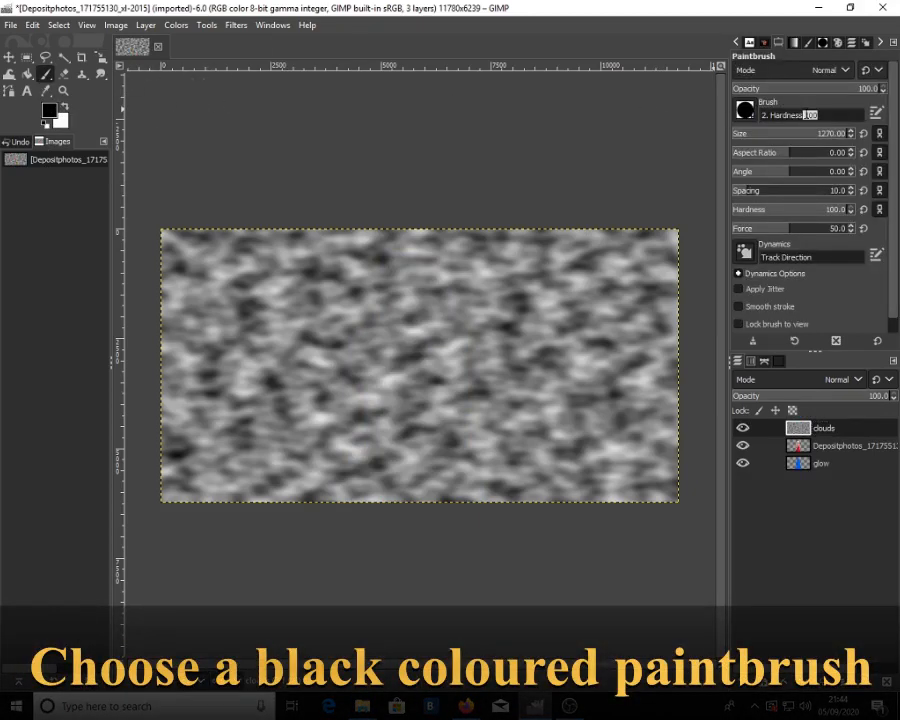
pyautogui.tripleClick(808, 115)
pyautogui.write('ai')
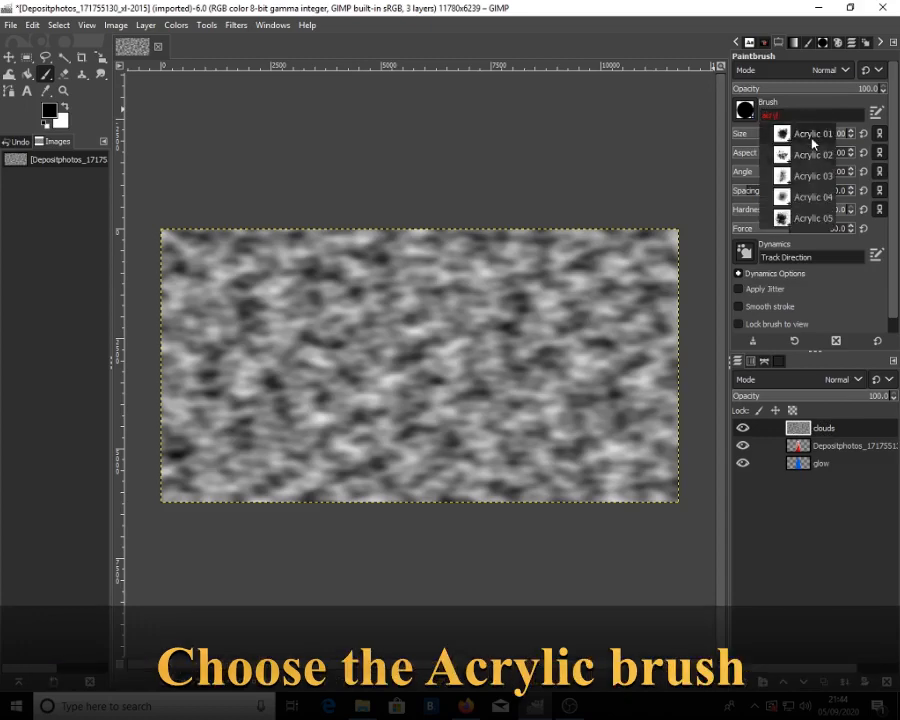
pyautogui.click(813, 134)
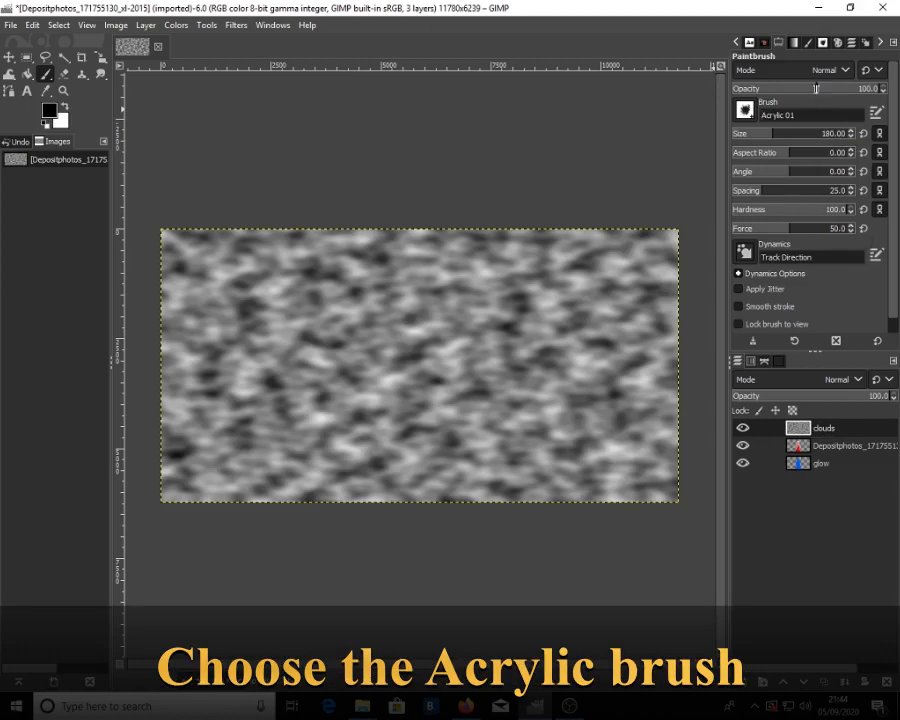
pyautogui.moveTo(849, 89)
pyautogui.mouseDown()
pyautogui.moveTo(829, 89)
pyautogui.moveTo(846, 89)
pyautogui.mouseUp()
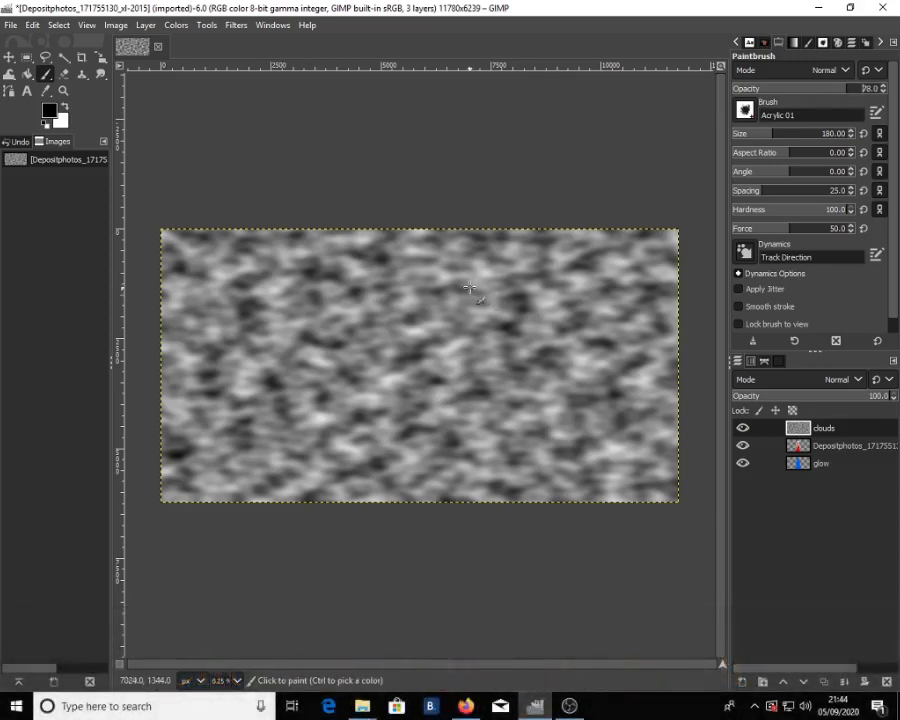
pyautogui.click(817, 137)
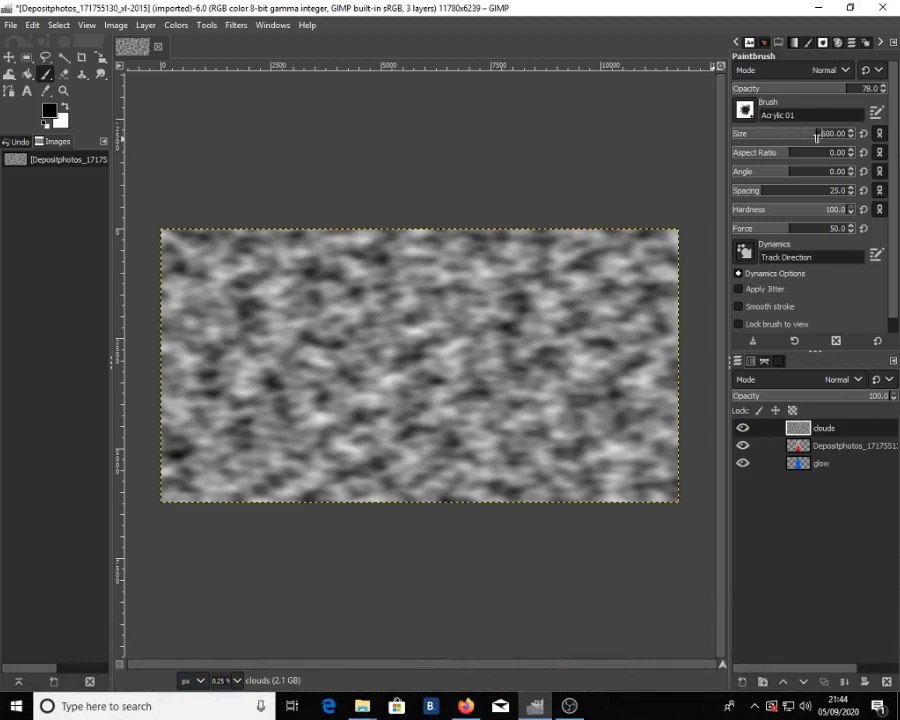
pyautogui.moveTo(825, 134)
pyautogui.mouseDown()
pyautogui.moveTo(800, 134)
pyautogui.moveTo(840, 134)
pyautogui.mouseUp()
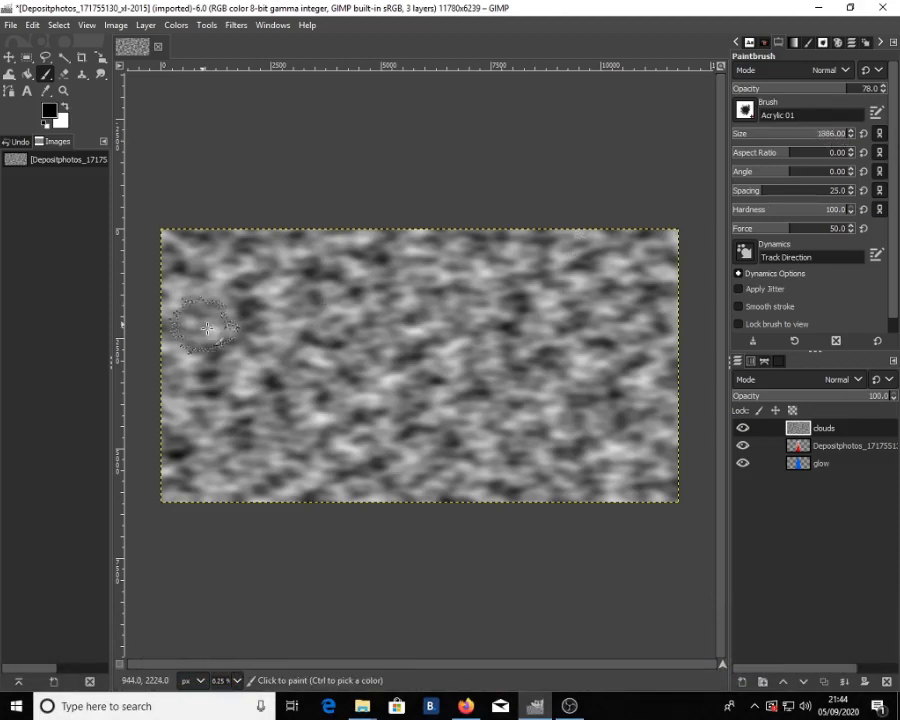
# Paint black strokes across most of the clouds layer to darken the noise, keeping a few bright streaks.
pyautogui.click(235, 270)
pyautogui.click(338, 348)
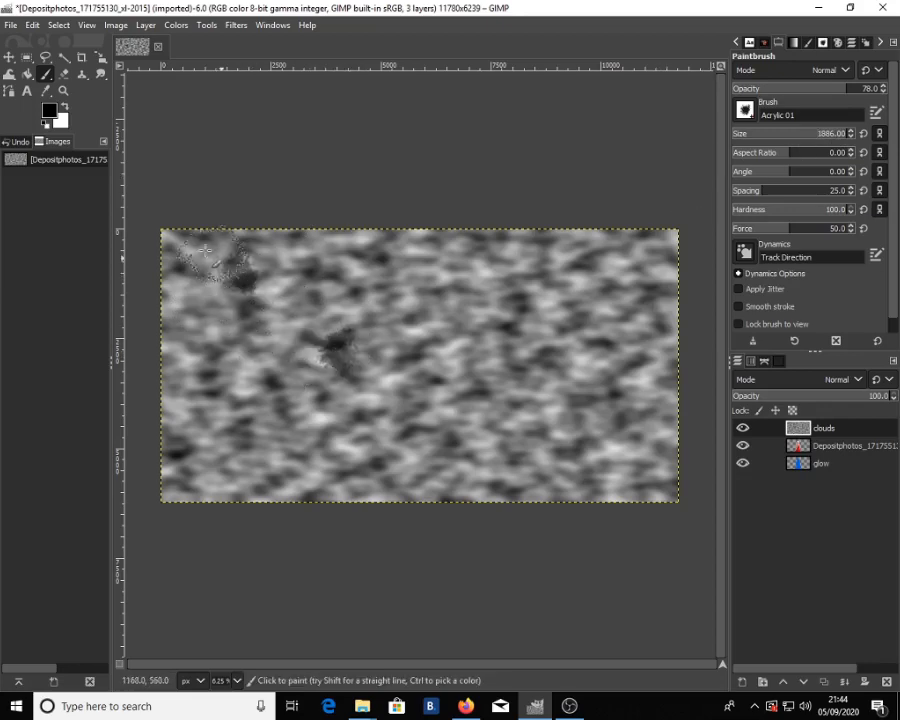
pyautogui.moveTo(184, 246)
pyautogui.mouseDown()
pyautogui.moveTo(194, 465)
pyautogui.moveTo(183, 477)
pyautogui.moveTo(170, 271)
pyautogui.moveTo(192, 251)
pyautogui.moveTo(546, 273)
pyautogui.moveTo(613, 269)
pyautogui.moveTo(666, 252)
pyautogui.moveTo(440, 265)
pyautogui.moveTo(333, 262)
pyautogui.moveTo(253, 246)
pyautogui.moveTo(229, 260)
pyautogui.moveTo(233, 323)
pyautogui.moveTo(246, 356)
pyautogui.moveTo(275, 374)
pyautogui.moveTo(582, 323)
pyautogui.moveTo(218, 303)
pyautogui.moveTo(480, 294)
pyautogui.moveTo(563, 246)
pyautogui.moveTo(228, 420)
pyautogui.moveTo(177, 517)
pyautogui.moveTo(451, 475)
pyautogui.moveTo(667, 485)
pyautogui.moveTo(478, 390)
pyautogui.moveTo(449, 504)
pyautogui.moveTo(396, 443)
pyautogui.moveTo(336, 487)
pyautogui.moveTo(662, 357)
pyautogui.moveTo(182, 453)
pyautogui.moveTo(348, 534)
pyautogui.moveTo(453, 370)
pyautogui.mouseUp()
# Lower the brush opacity to 37.8 and paint softly over the remaining bright streaks on the clouds layer.
pyautogui.click(790, 88)
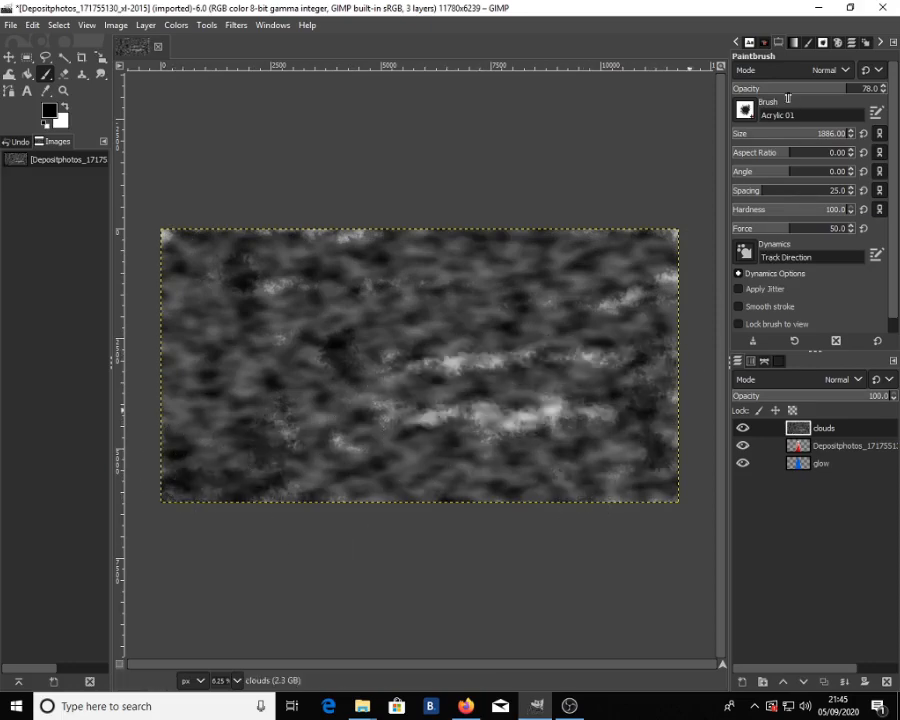
pyautogui.moveTo(541, 358); pyautogui.dragTo(520, 360)
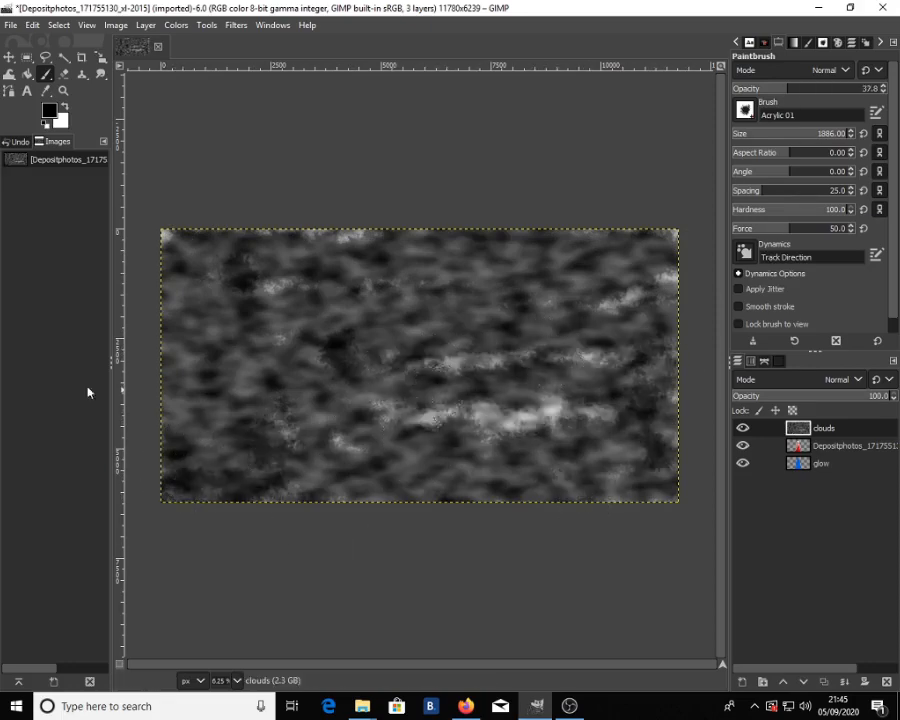
pyautogui.moveTo(289, 422)
pyautogui.mouseDown()
pyautogui.moveTo(615, 440)
pyautogui.moveTo(593, 436)
pyautogui.mouseUp()
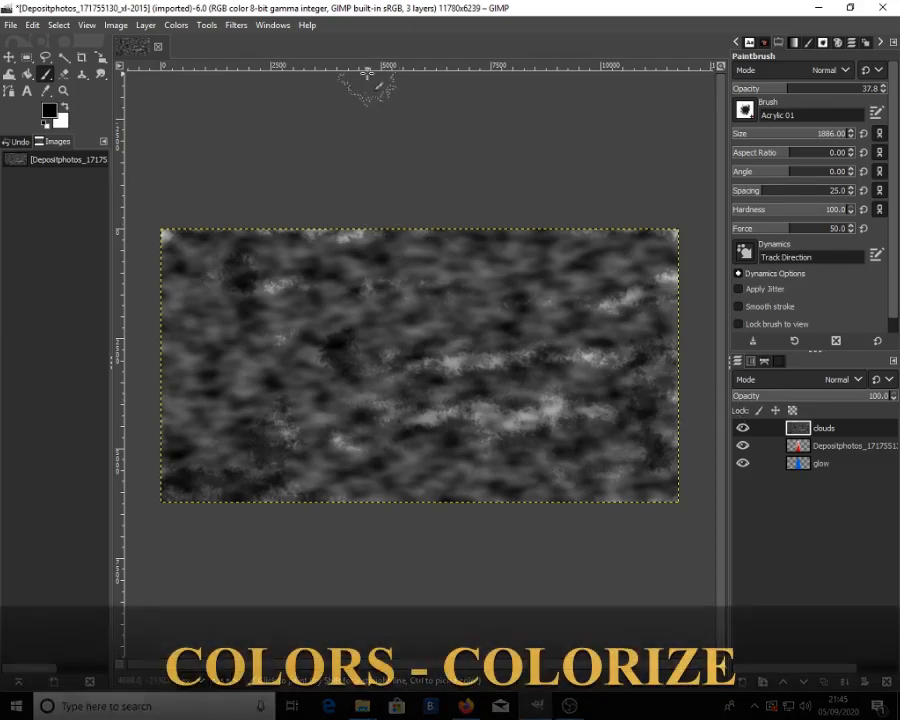
# Start colorizing the clouds layer with Hue 0.5669, Saturation 0.6105 and Lightness -0.576 for a dark blue tone.
pyautogui.click(176, 25)
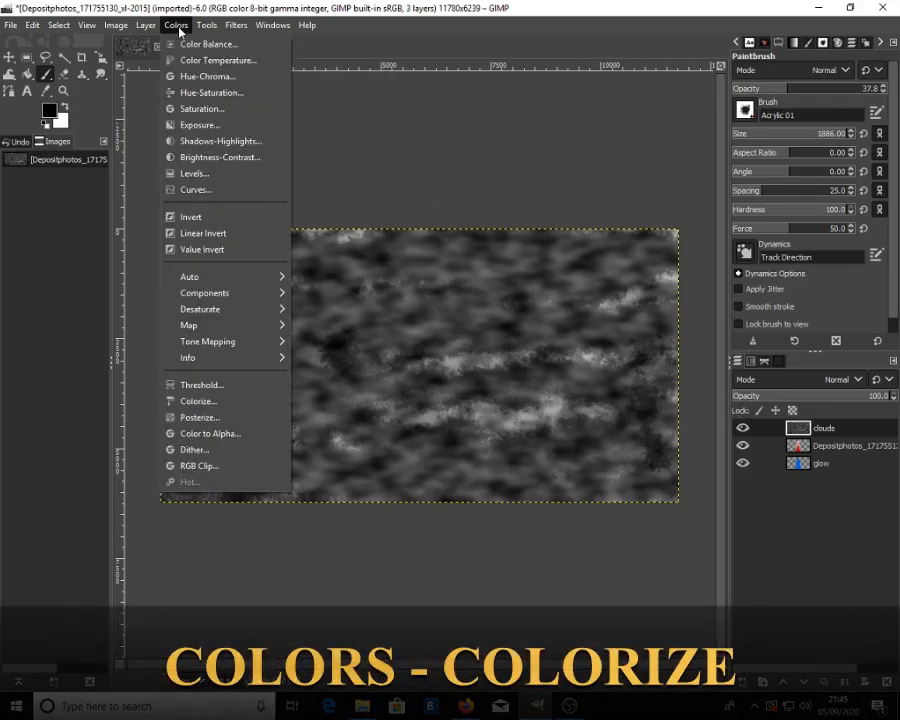
pyautogui.click(249, 400)
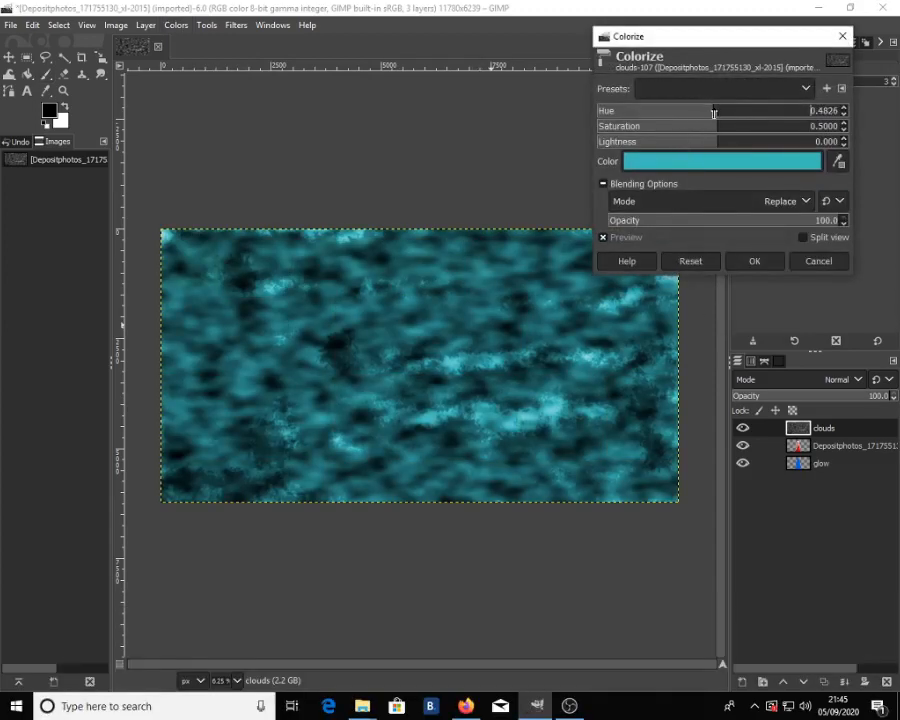
pyautogui.moveTo(714, 113); pyautogui.dragTo(740, 114)
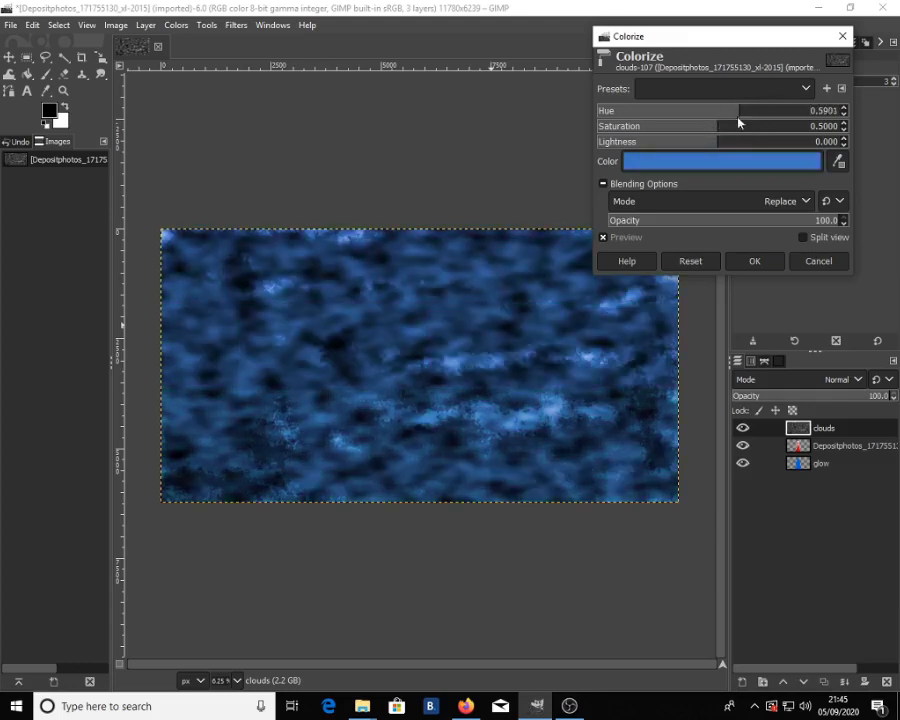
pyautogui.moveTo(743, 112); pyautogui.dragTo(632, 147)
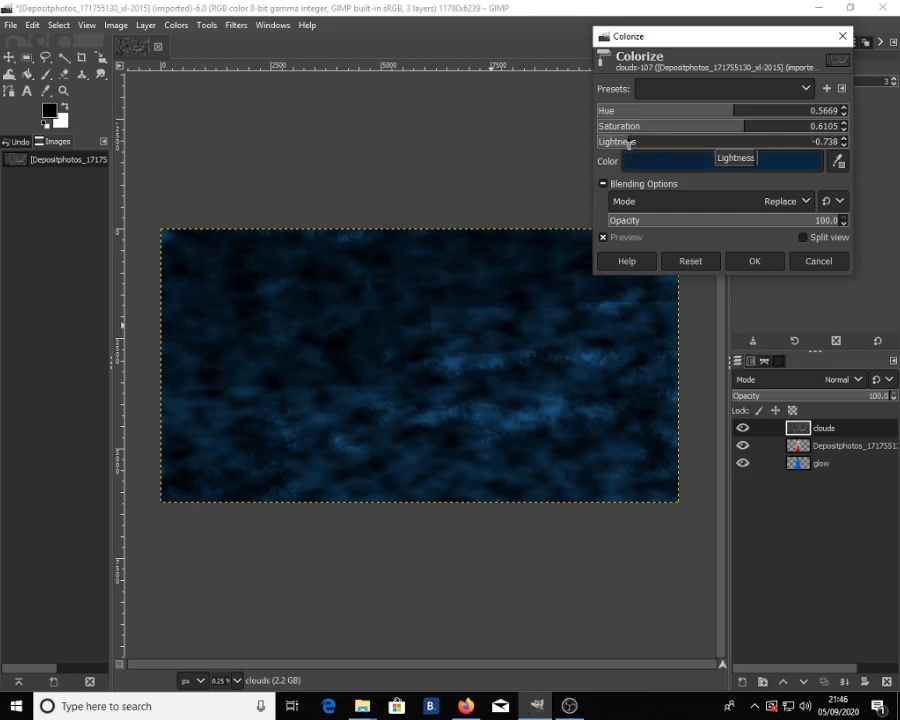
pyautogui.moveTo(628, 143); pyautogui.dragTo(630, 143)
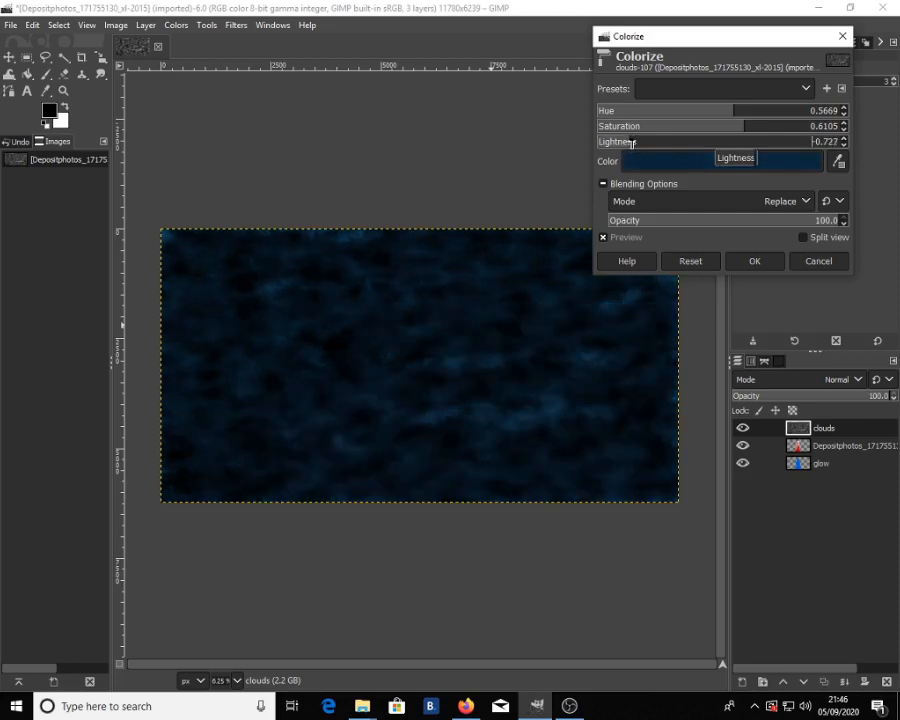
pyautogui.click(648, 141)
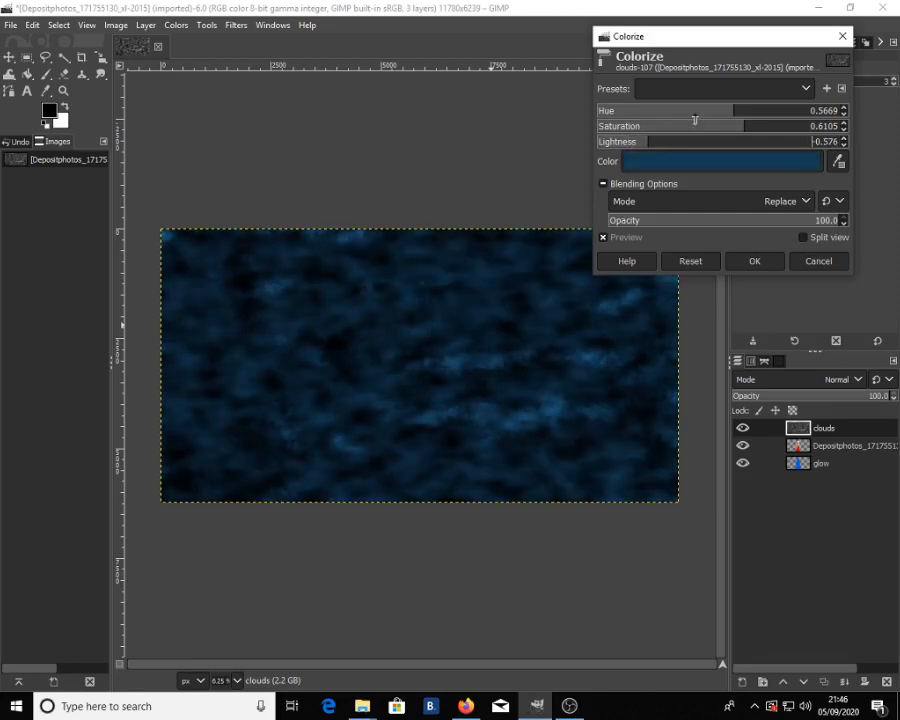
# Readjust the Colorize hue and reduce its saturation to get a muted dark teal-blue, and apply it to the clouds layer.
pyautogui.click(711, 127)
pyautogui.click(702, 111)
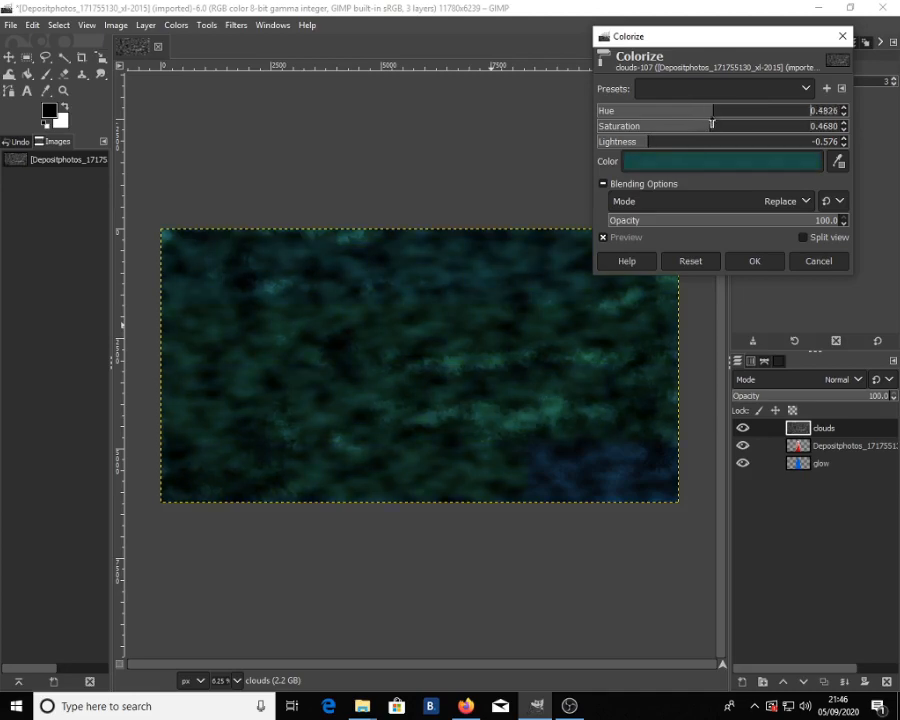
pyautogui.click(727, 111)
pyautogui.click(727, 111)
pyautogui.click(684, 127)
pyautogui.click(696, 126)
pyautogui.click(756, 261)
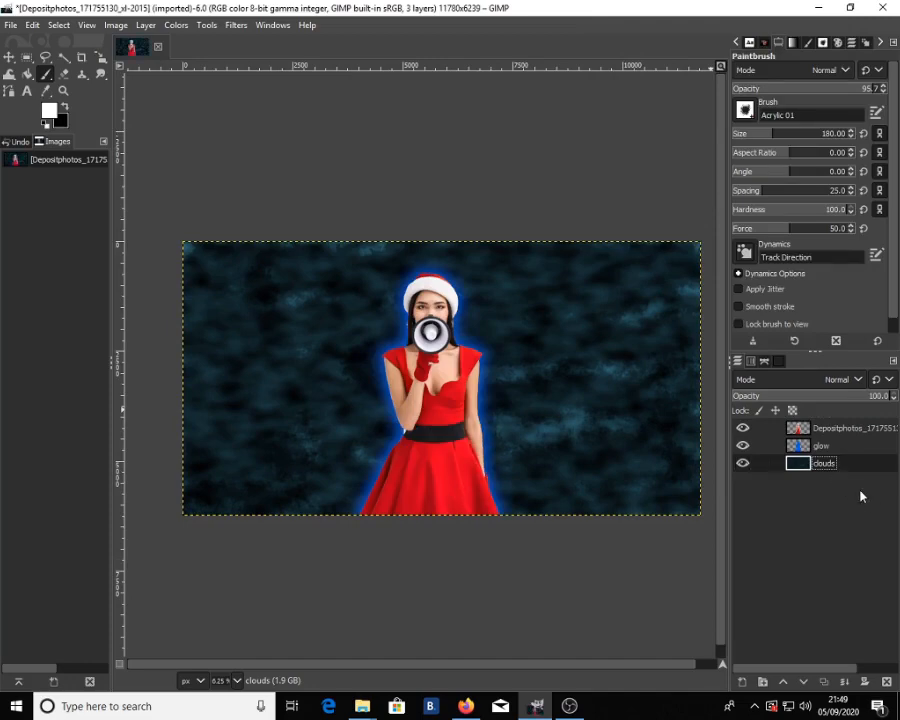
# Create a new layer named "glass brush" filled with Transparency and move it above all other layers.
pyautogui.rightClick(860, 495)
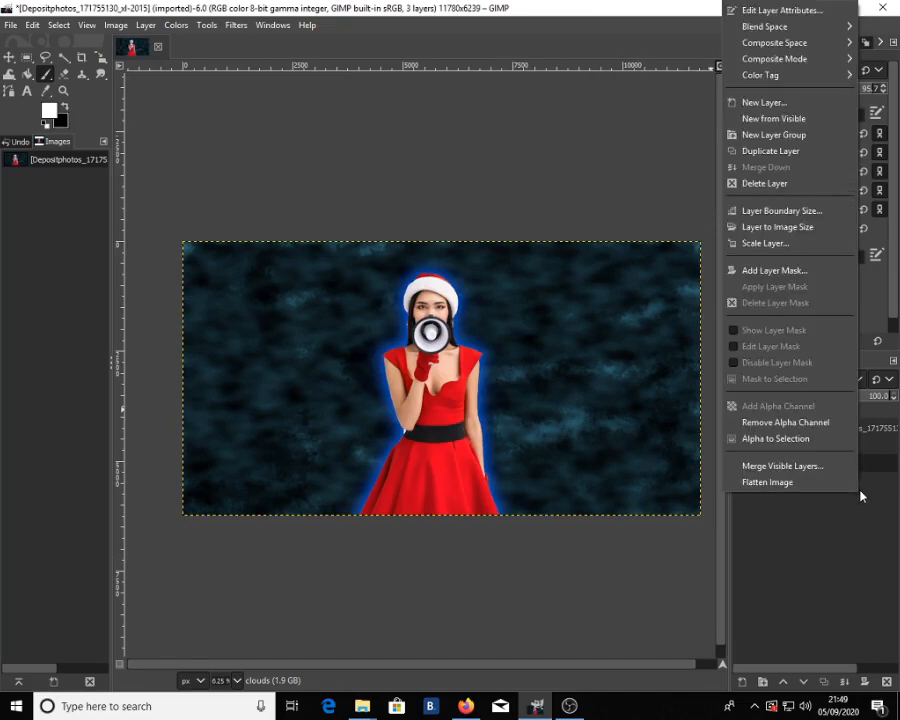
pyautogui.click(800, 106)
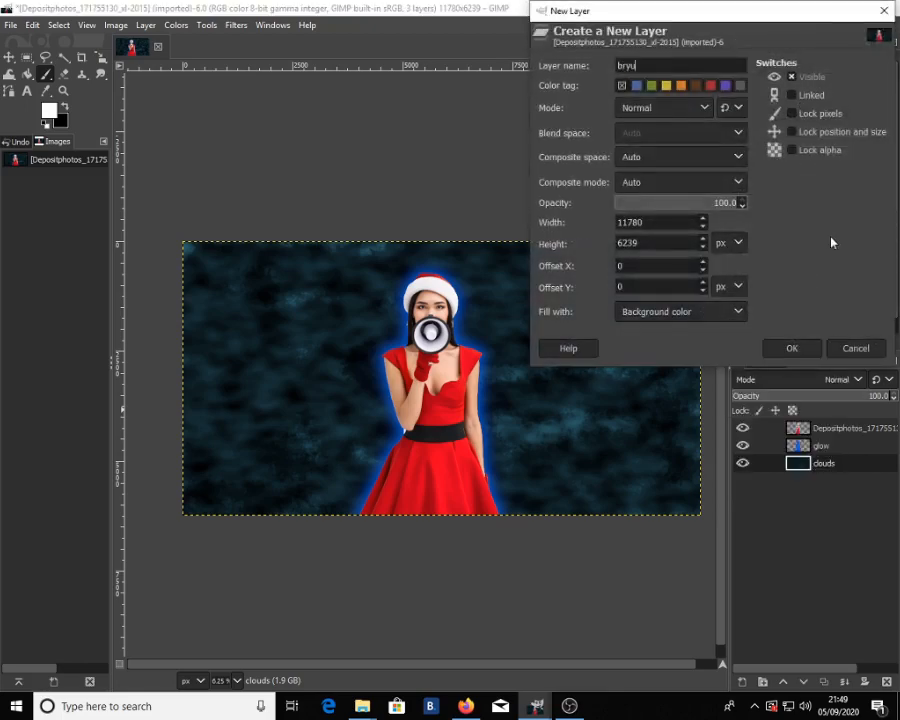
pyautogui.press('BackSpace')
pyautogui.press('BackSpace')
pyautogui.press('BackSpace')
pyautogui.press('BackSpace')
pyautogui.click(722, 316)
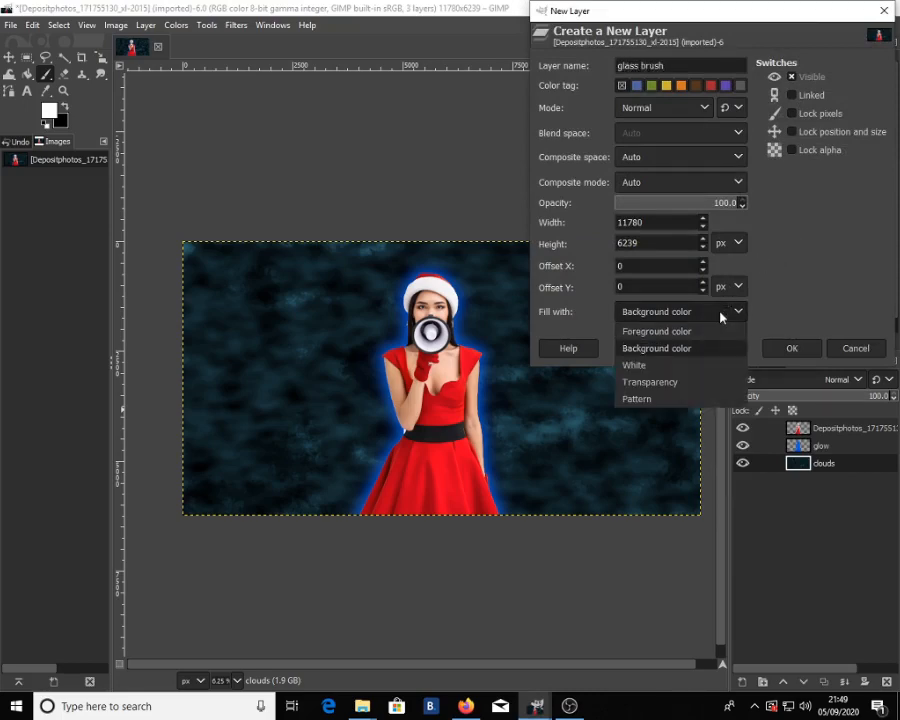
pyautogui.click(695, 381)
pyautogui.click(791, 348)
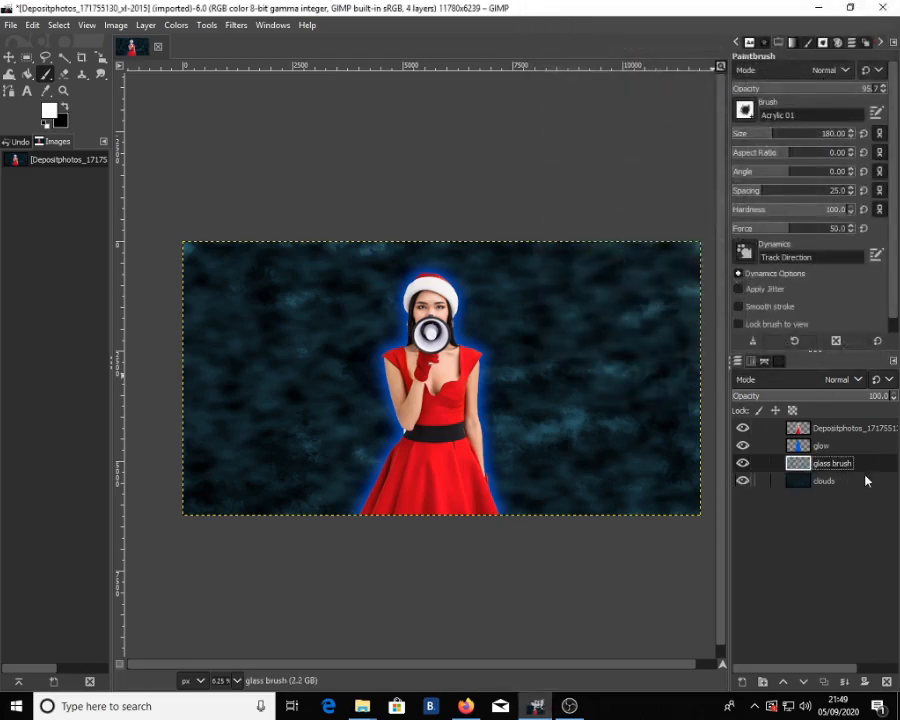
pyautogui.moveTo(865, 468); pyautogui.dragTo(862, 432)
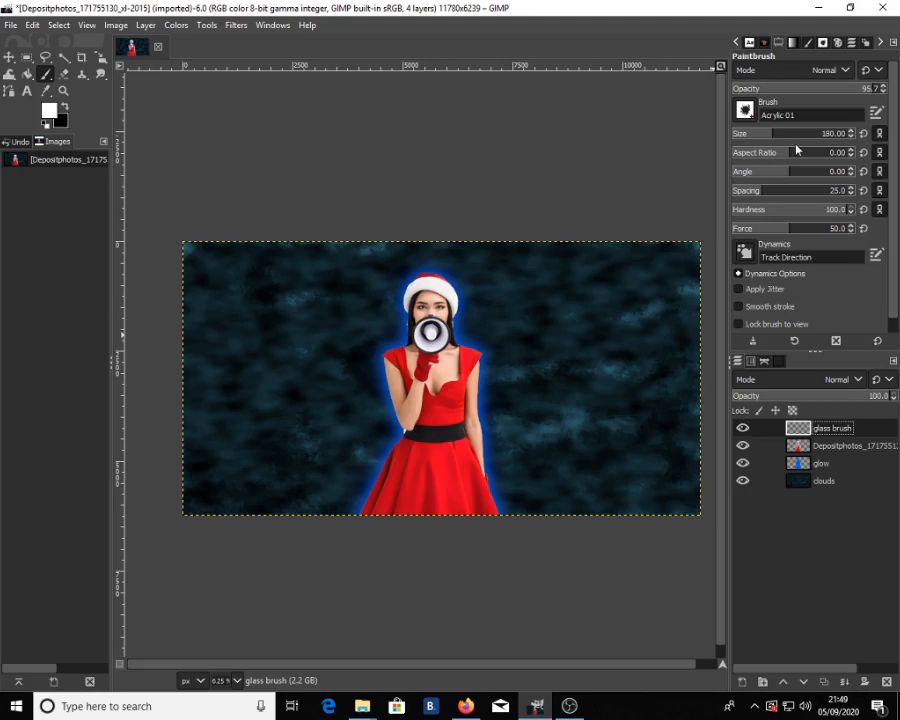
# Set the Paintbrush to 20 Shattered Glass Brushes.abr-003 and its size to 1886.
pyautogui.click(744, 111)
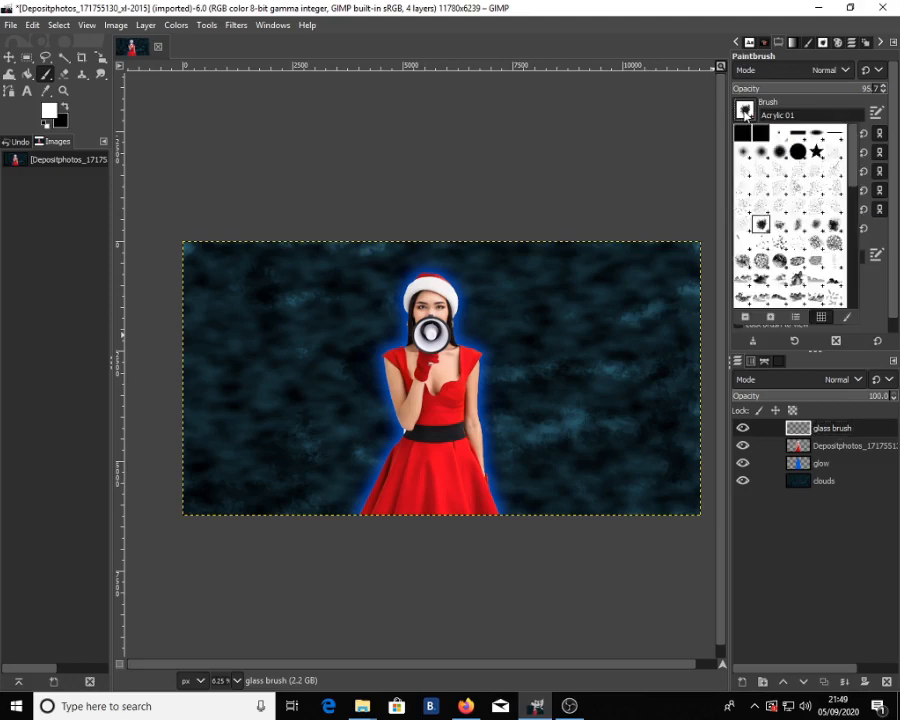
pyautogui.click(744, 111)
pyautogui.moveTo(762, 115); pyautogui.dragTo(794, 115)
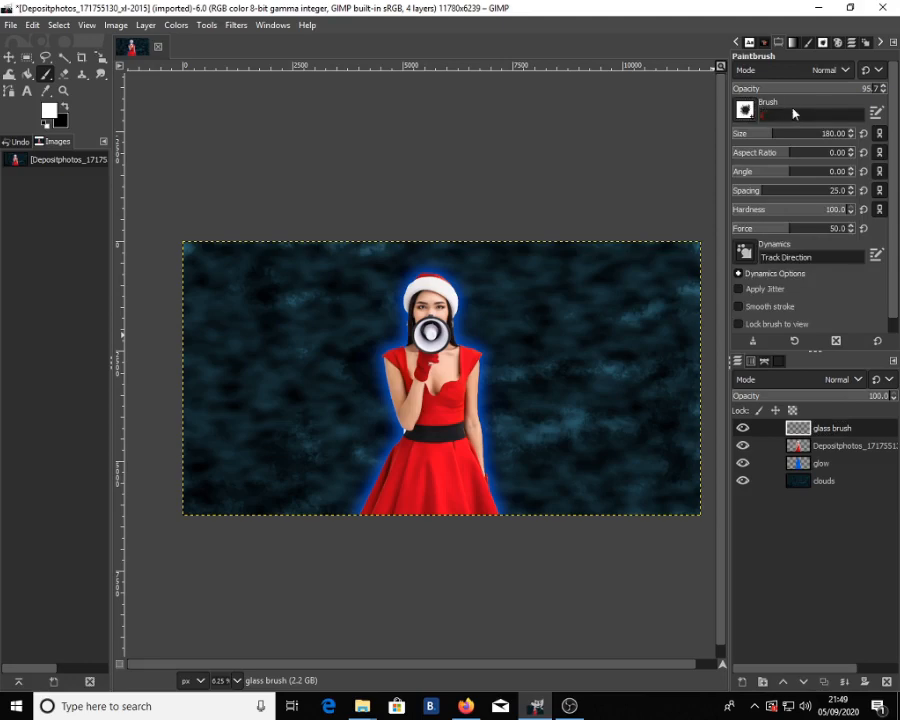
pyautogui.write('20')
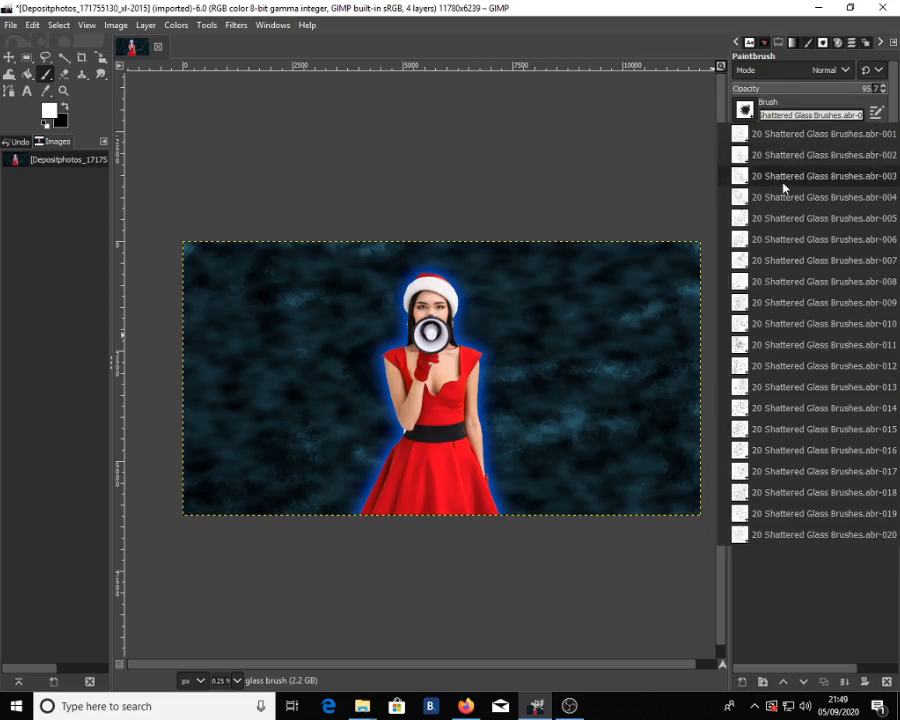
pyautogui.click(784, 185)
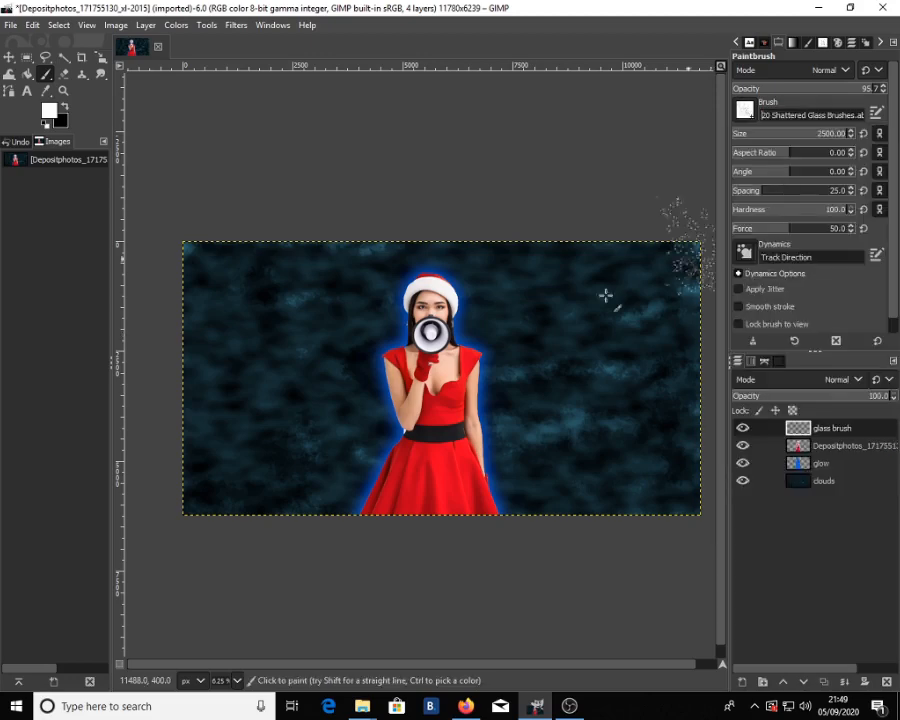
pyautogui.scroll(-5, 826, 133)
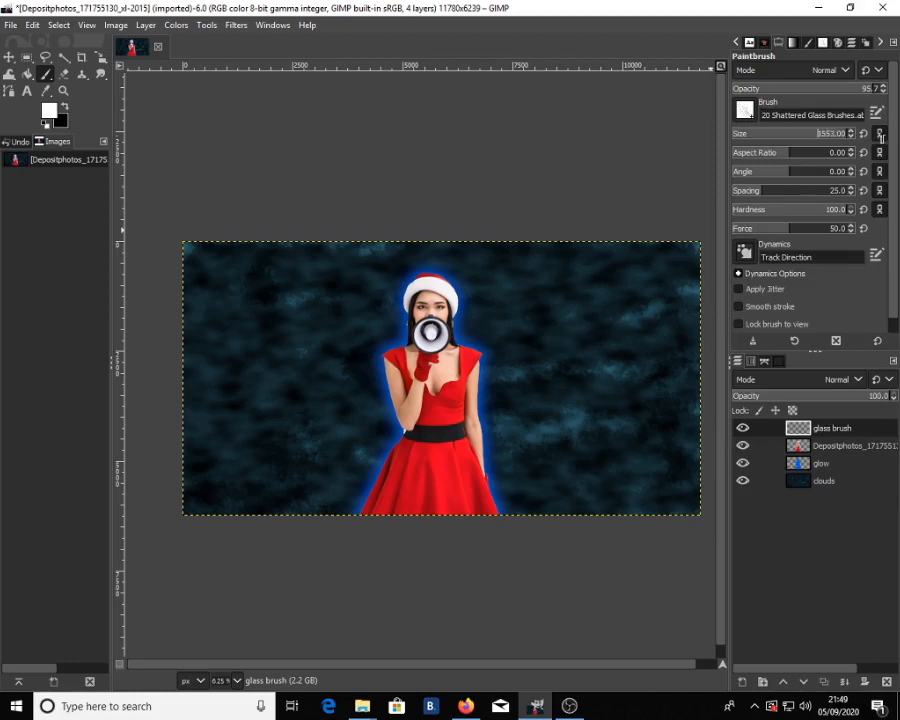
# Stamp white glass shards around the woman's shoulders, head and raised arm on the glass brush layer.
pyautogui.click(484, 355)
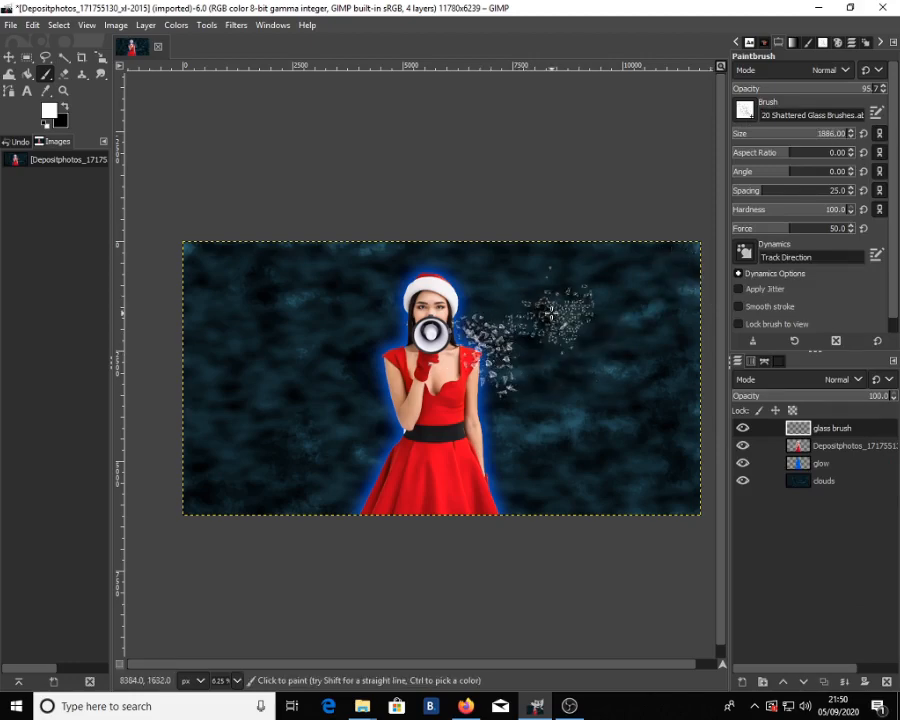
pyautogui.click(467, 298)
pyautogui.click(474, 298)
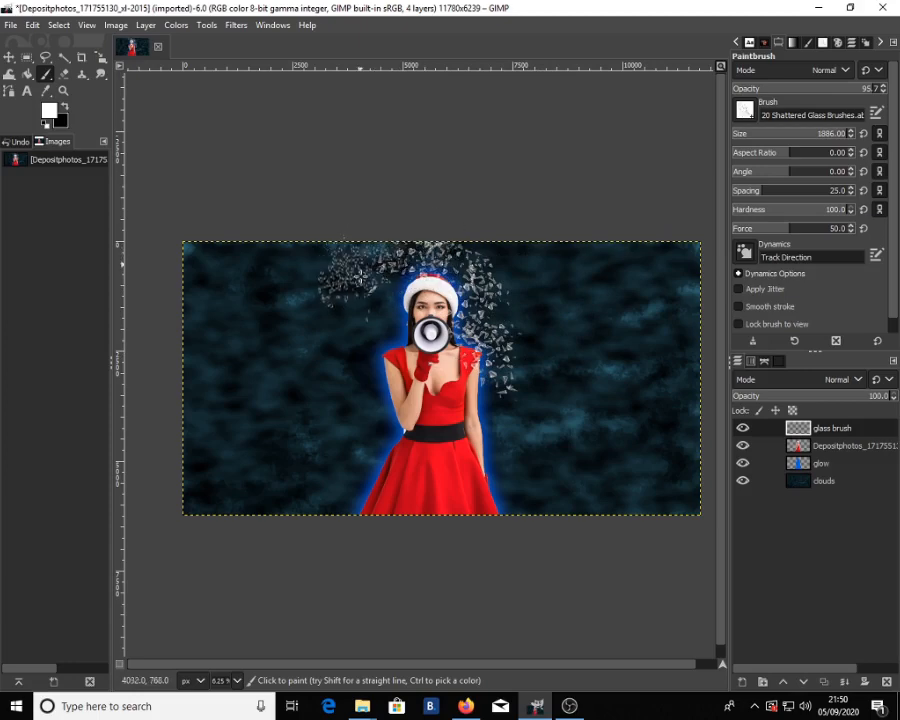
pyautogui.click(422, 250)
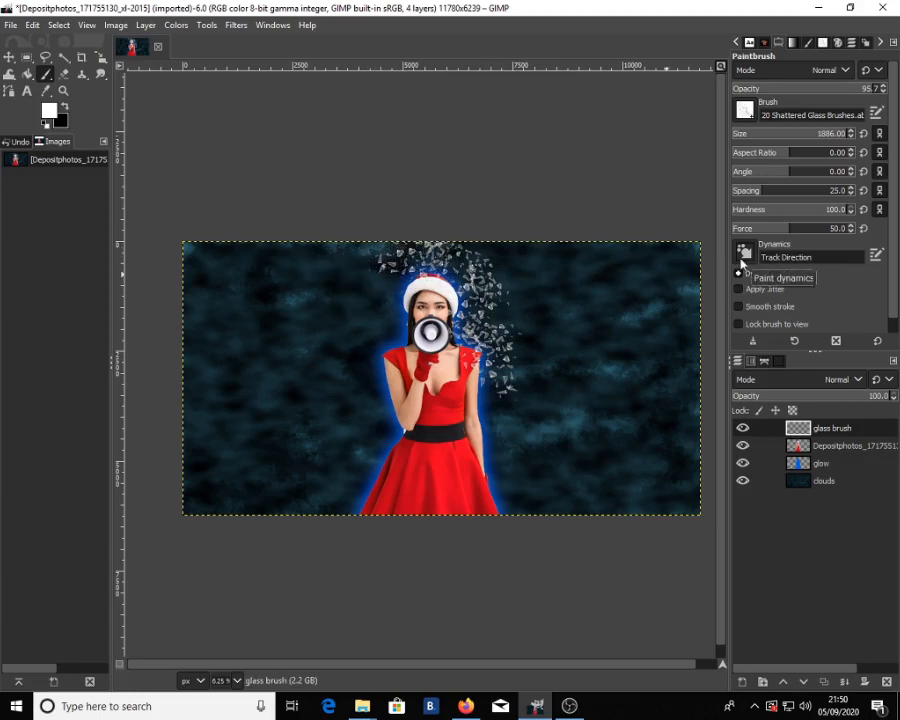
pyautogui.click(744, 253)
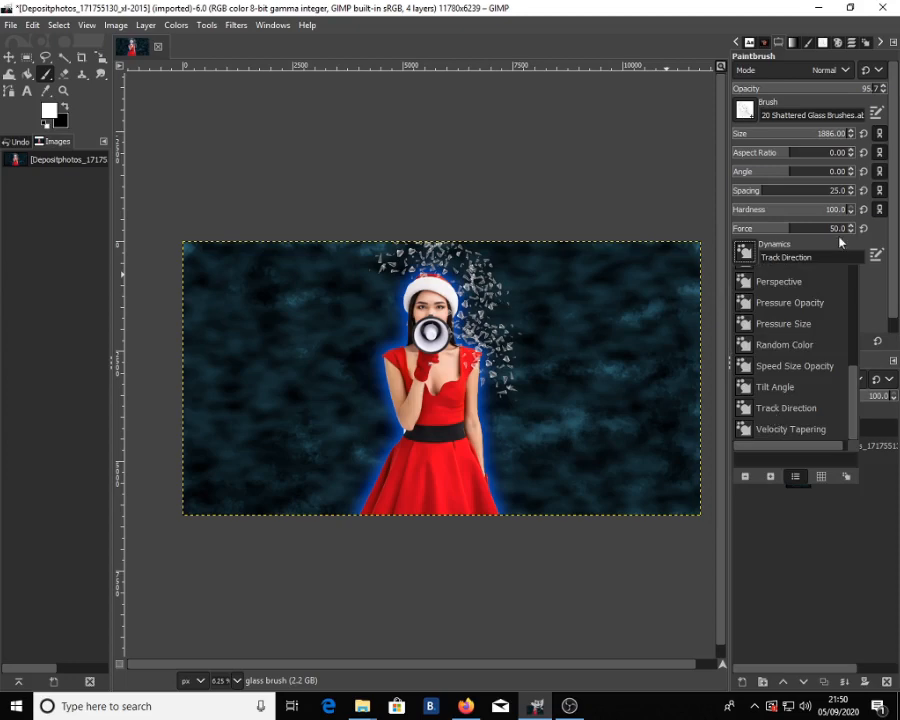
pyautogui.click(560, 260)
pyautogui.click(365, 285)
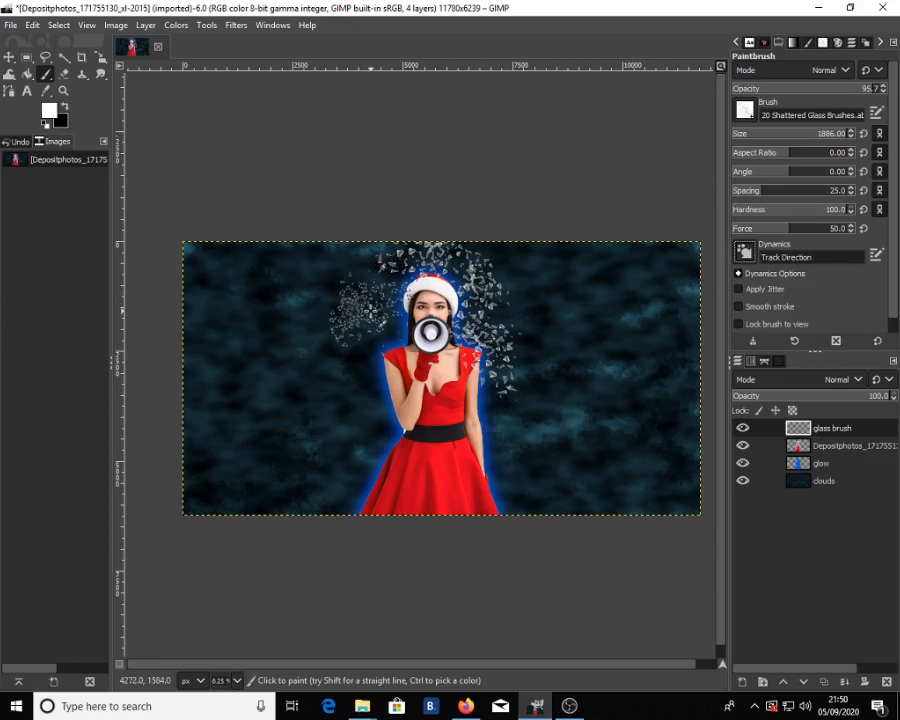
pyautogui.click(360, 407)
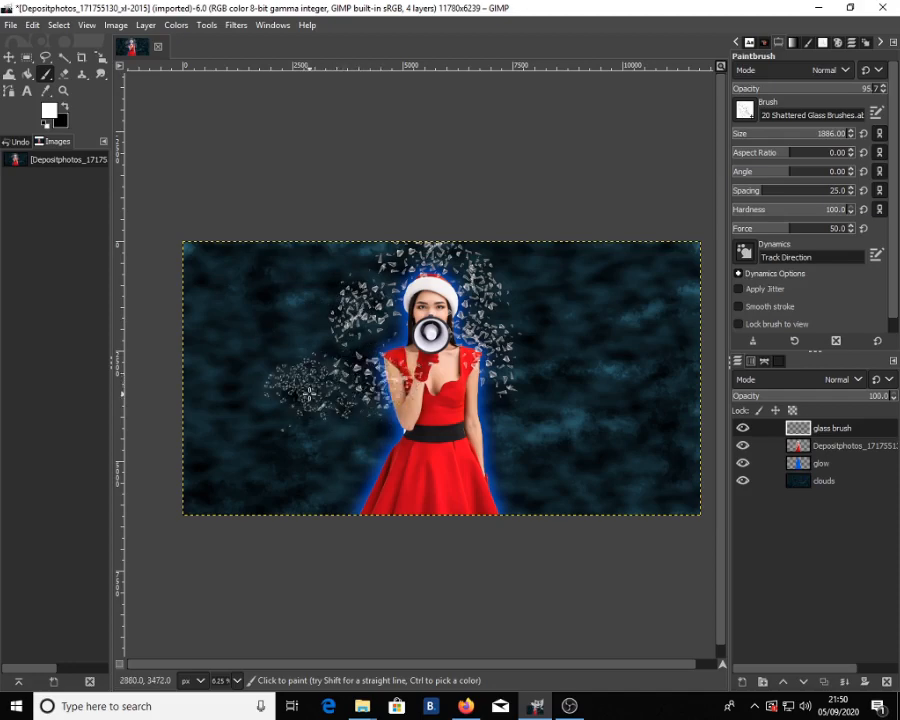
# Switch the Paintbrush to 20 Shattered Glass Brushes.abr-011 at size 2500.
pyautogui.press(']')
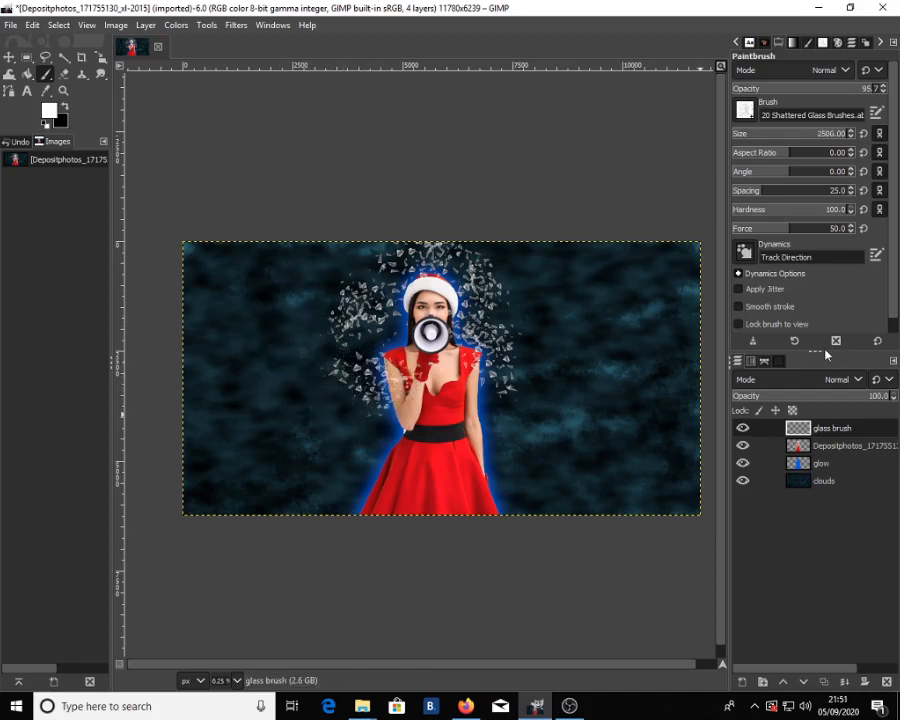
pyautogui.click(746, 110)
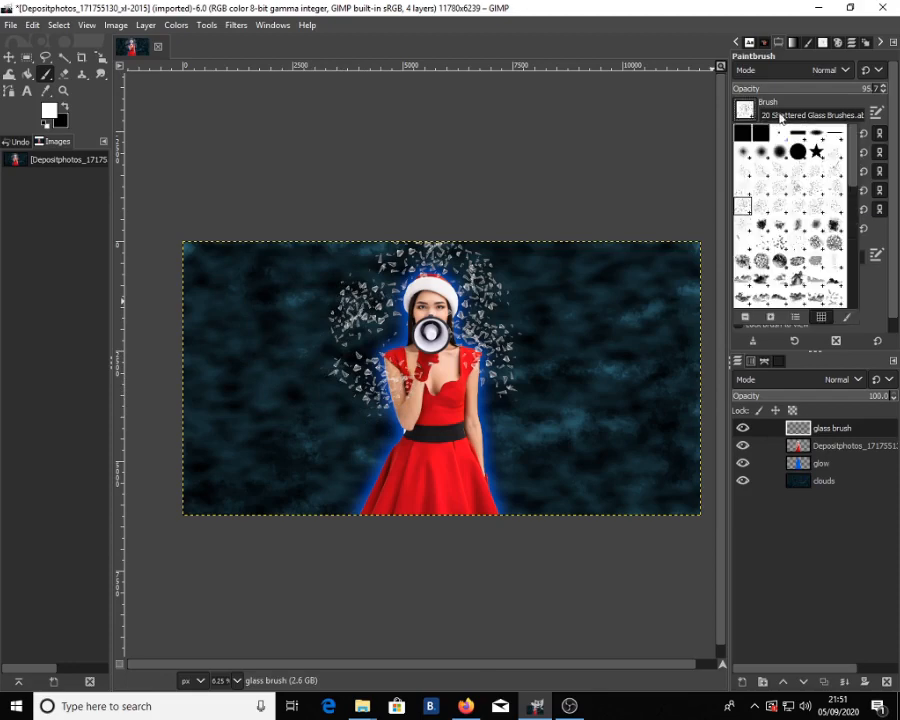
pyautogui.click(781, 116)
pyautogui.press('BackSpace')
pyautogui.press('BackSpace')
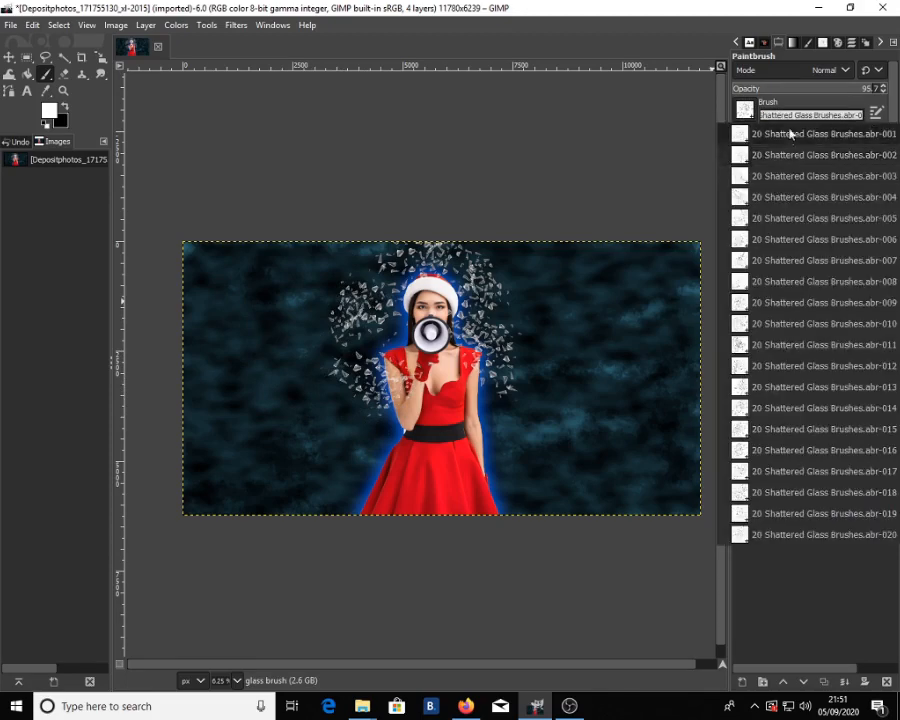
pyautogui.click(793, 366)
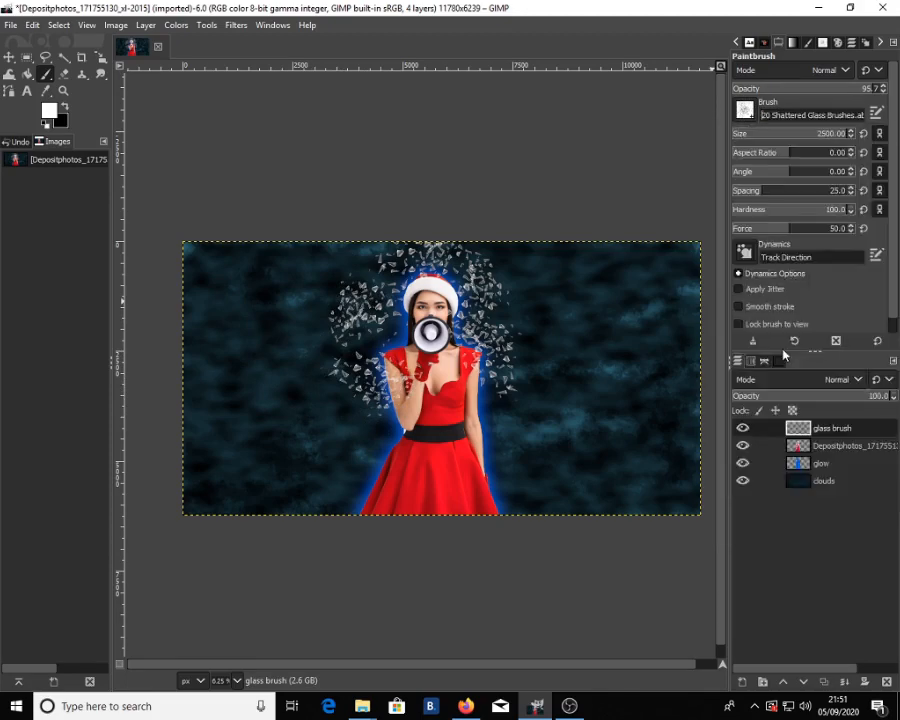
# Set the brush spacing to 372, testing glass stamps over the clouds beside the woman and undoing them.
pyautogui.click(612, 326)
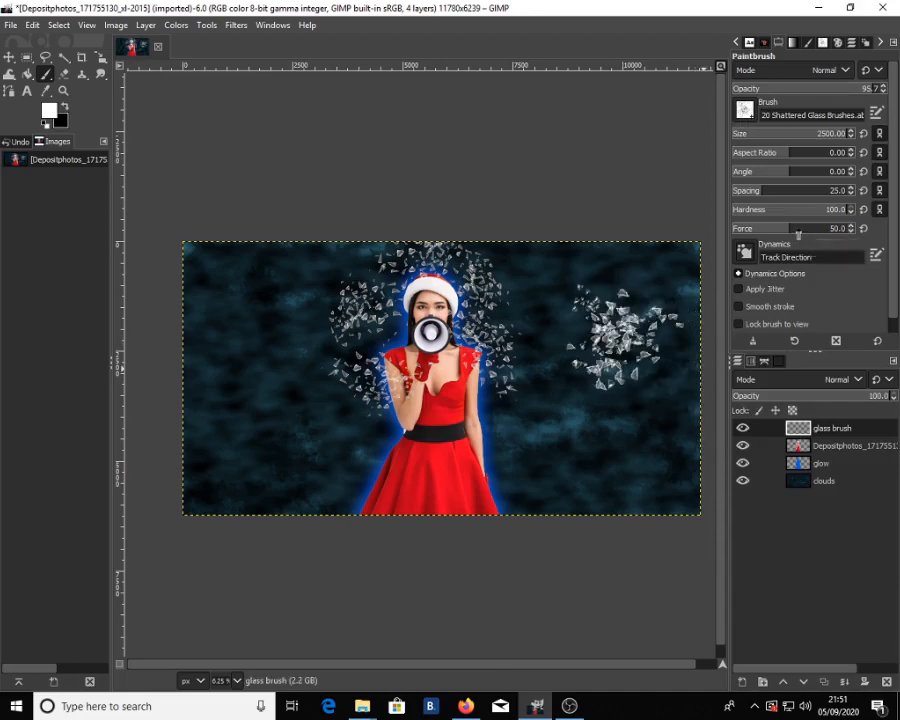
pyautogui.hotkey('ctrl', 'z')
pyautogui.moveTo(804, 192); pyautogui.dragTo(826, 193)
pyautogui.click(595, 320)
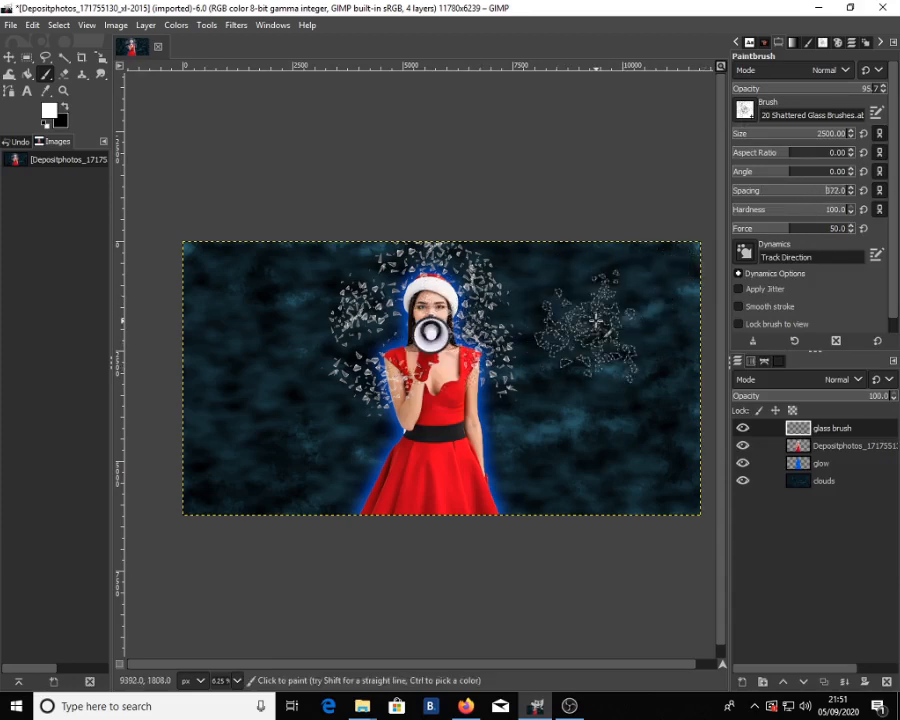
pyautogui.hotkey('ctrl', 'z')
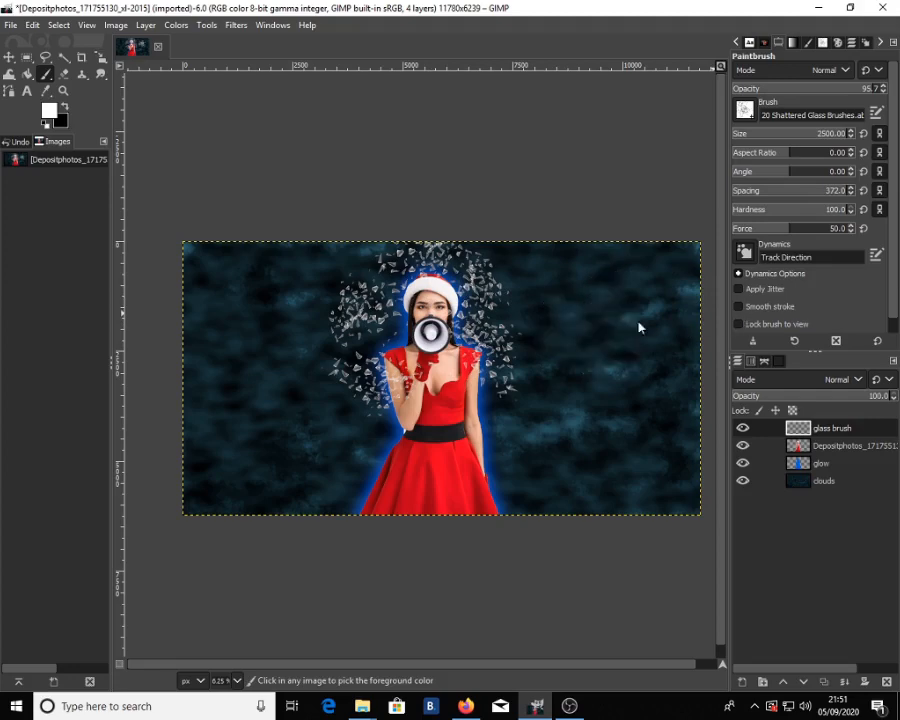
# Stamp larger glass shard clusters from beside the woman's head toward the upper-right corner of the image.
pyautogui.click(540, 285)
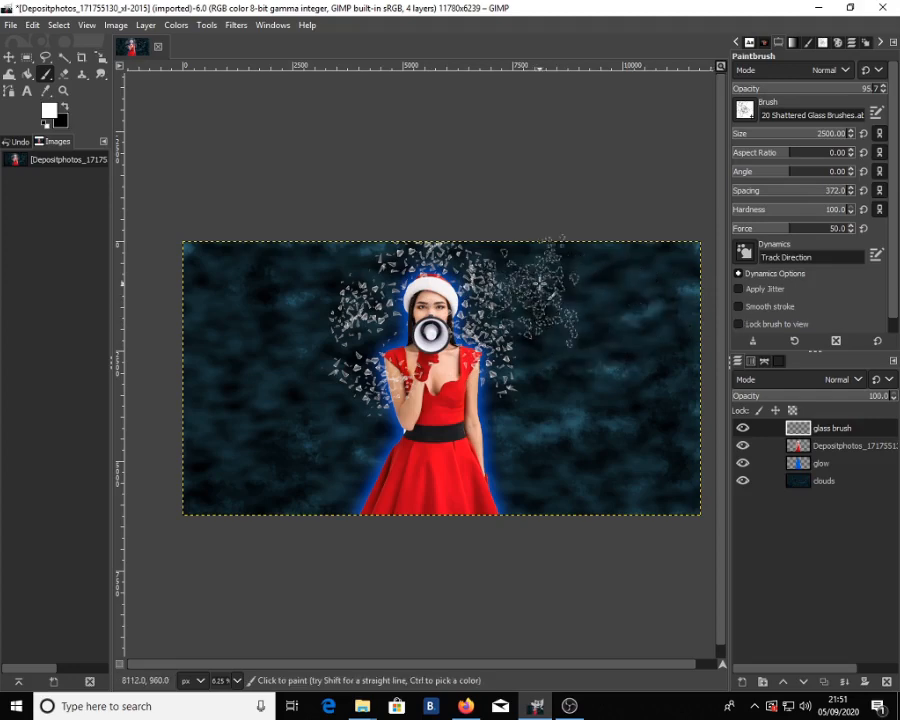
pyautogui.click(540, 283)
pyautogui.click(626, 280)
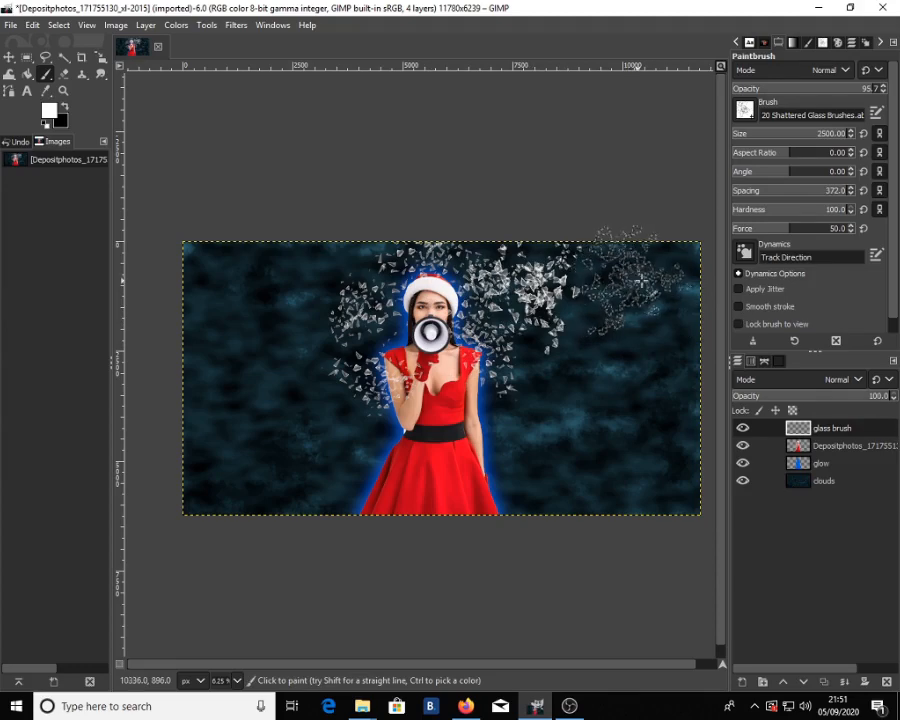
# Switch to brush 20 Shattered Glass Brushes.abr-019 and stamp shards over the clouds from beside the woman's hip toward the image's right edge.
pyautogui.tripleClick(783, 114)
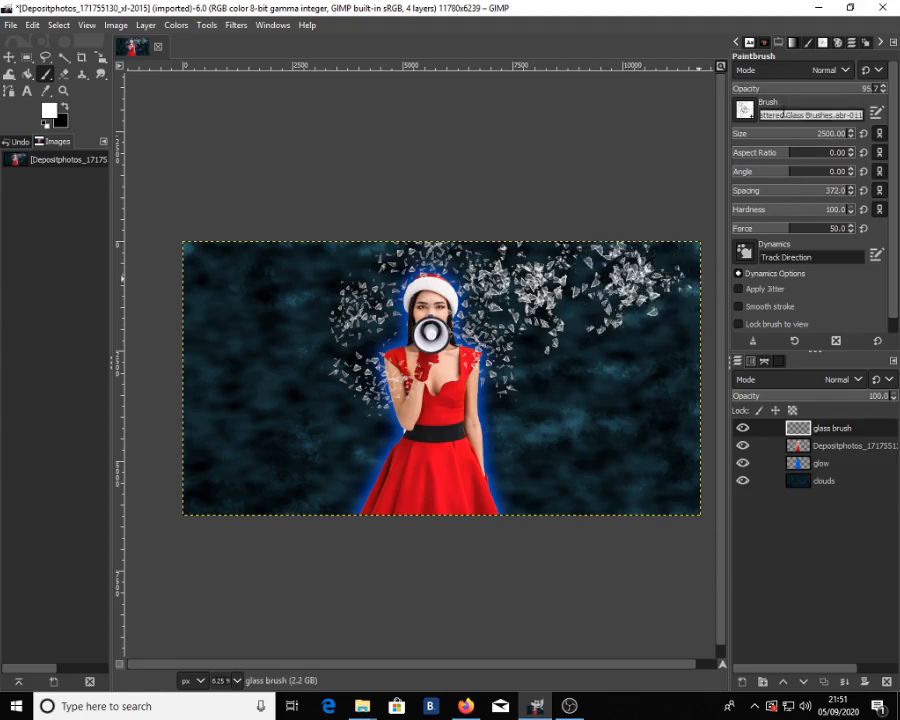
pyautogui.write('20')
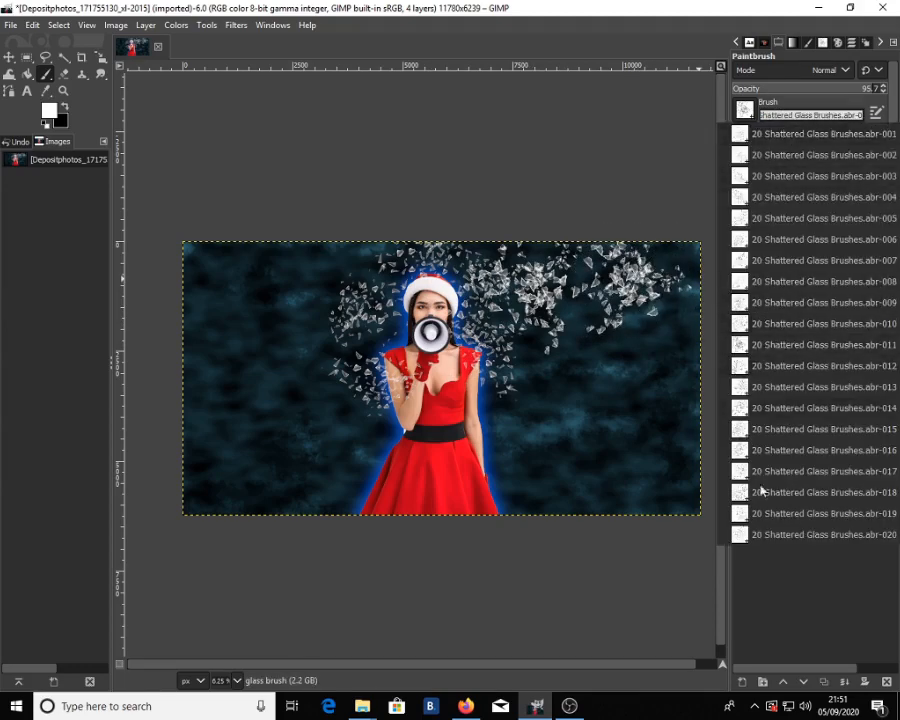
pyautogui.click(765, 512)
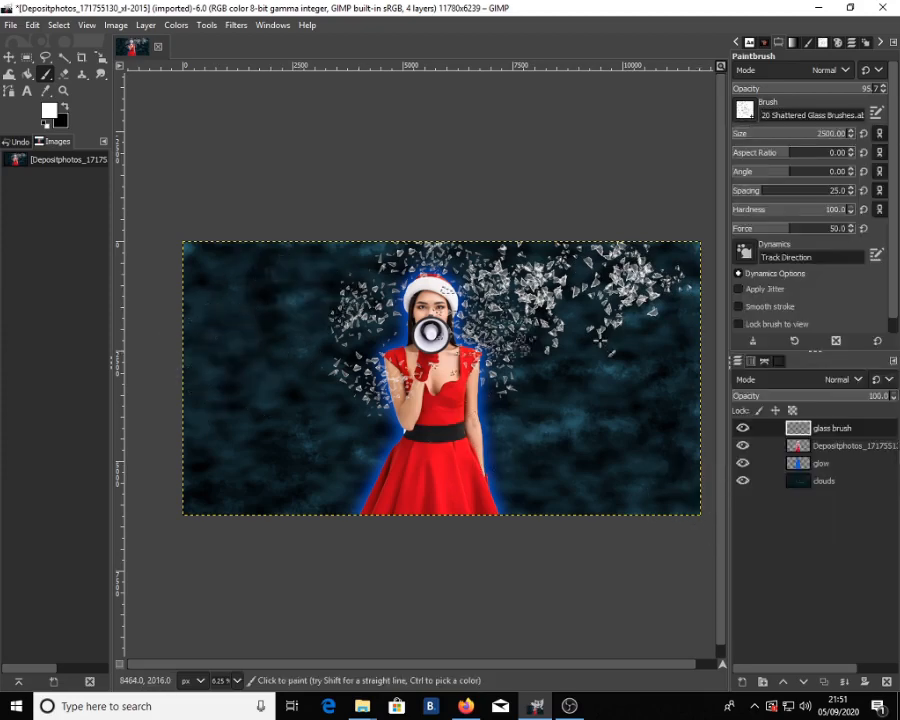
pyautogui.click(524, 437)
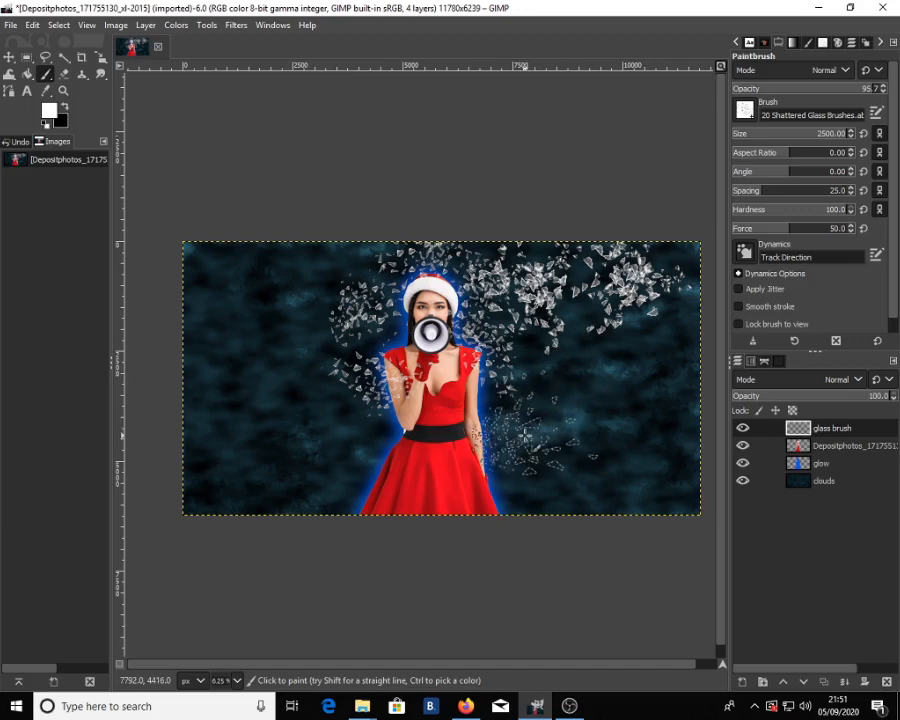
pyautogui.click(524, 436)
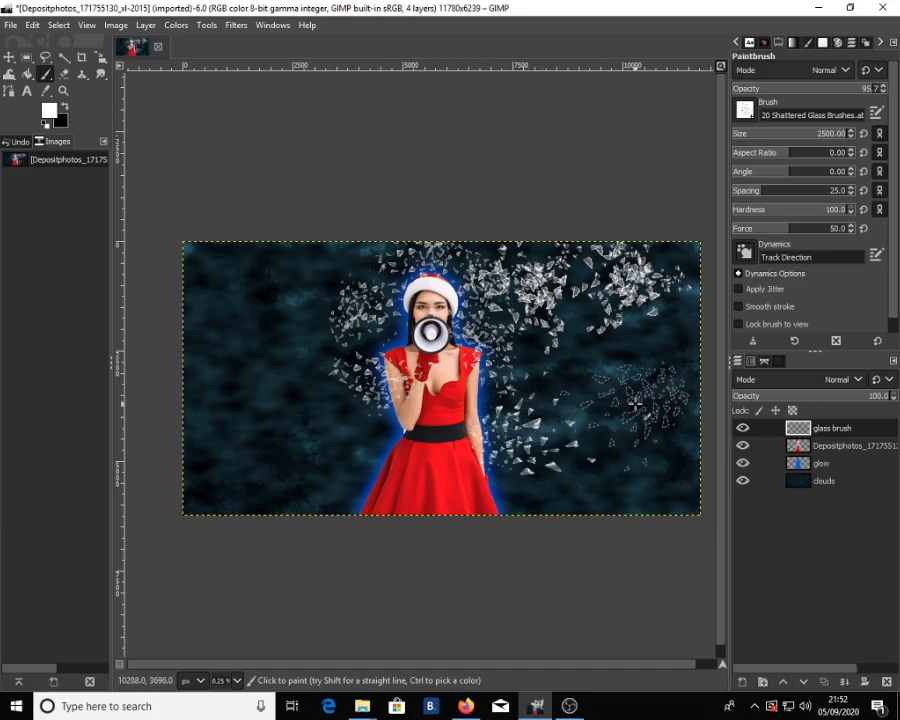
pyautogui.click(633, 405)
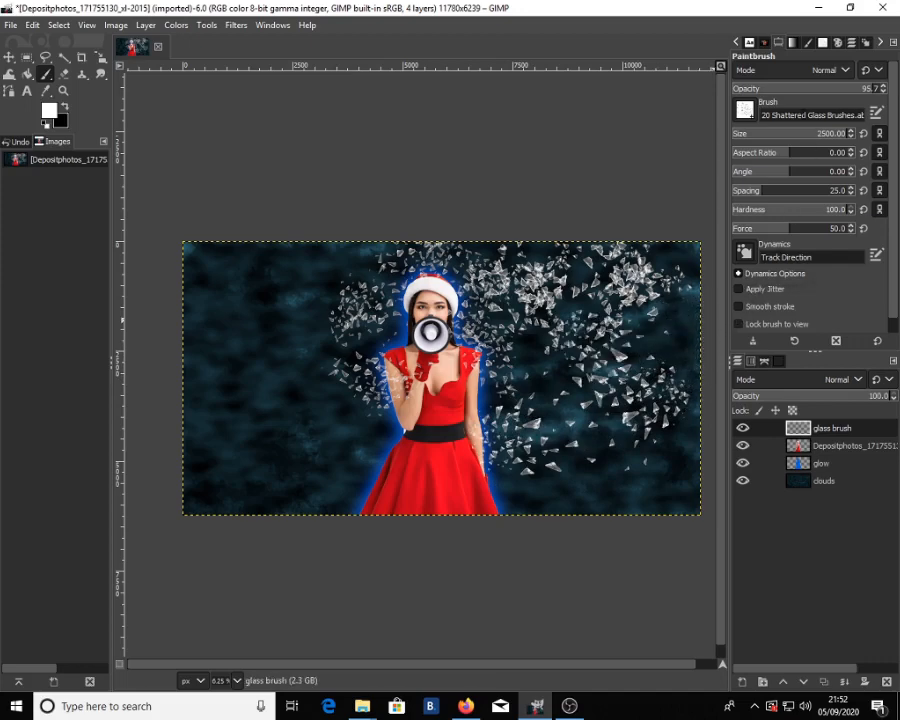
# Change the Paintbrush's brush to 20 Shattered Glass Brushes.abr-010.
pyautogui.tripleClick(752, 115)
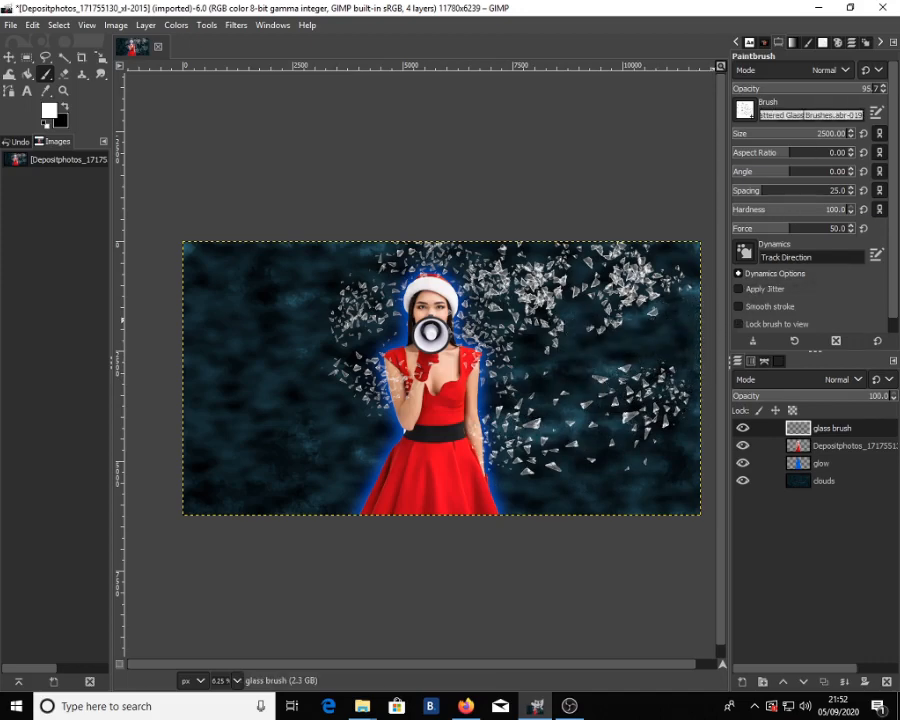
pyautogui.press('End')
pyautogui.press('BackSpace')
pyautogui.press('BackSpace')
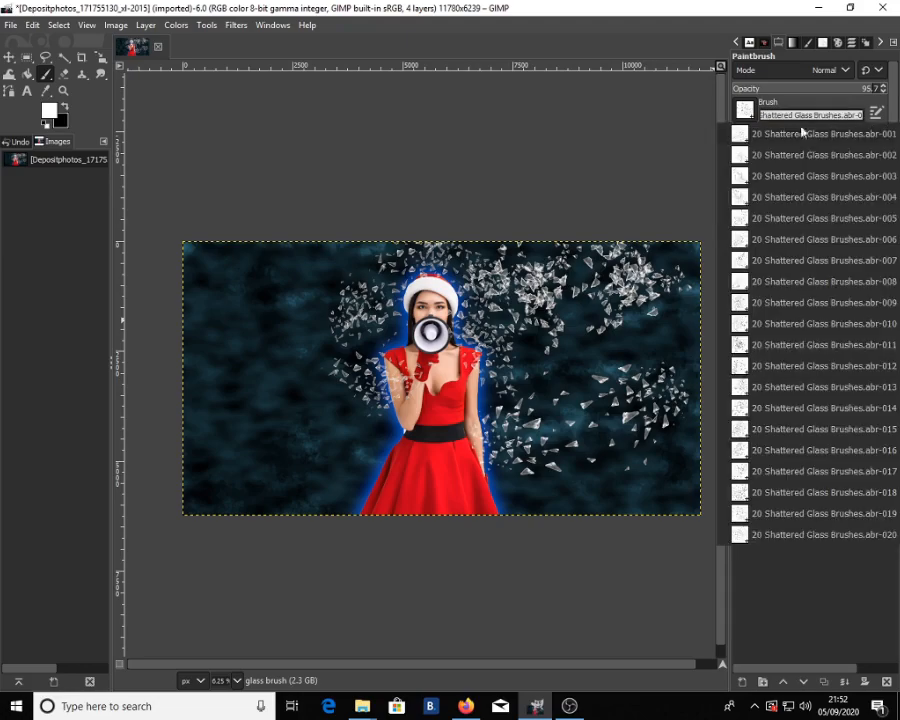
pyautogui.click(783, 320)
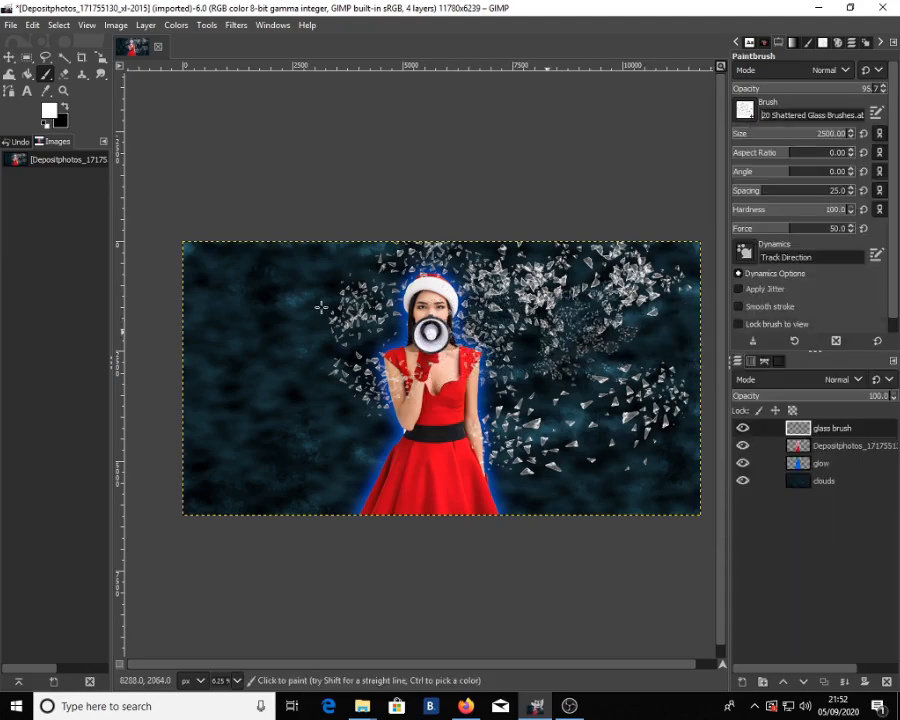
# Stamp glass shards across the remaining clouds on both sides of the woman and over her red dress.
pyautogui.moveTo(317, 418)
pyautogui.mouseDown()
pyautogui.moveTo(300, 445)
pyautogui.moveTo(362, 453)
pyautogui.moveTo(310, 410)
pyautogui.moveTo(282, 401)
pyautogui.moveTo(234, 333)
pyautogui.moveTo(271, 366)
pyautogui.moveTo(493, 449)
pyautogui.moveTo(620, 410)
pyautogui.moveTo(607, 396)
pyautogui.moveTo(585, 408)
pyautogui.moveTo(580, 363)
pyautogui.mouseUp()
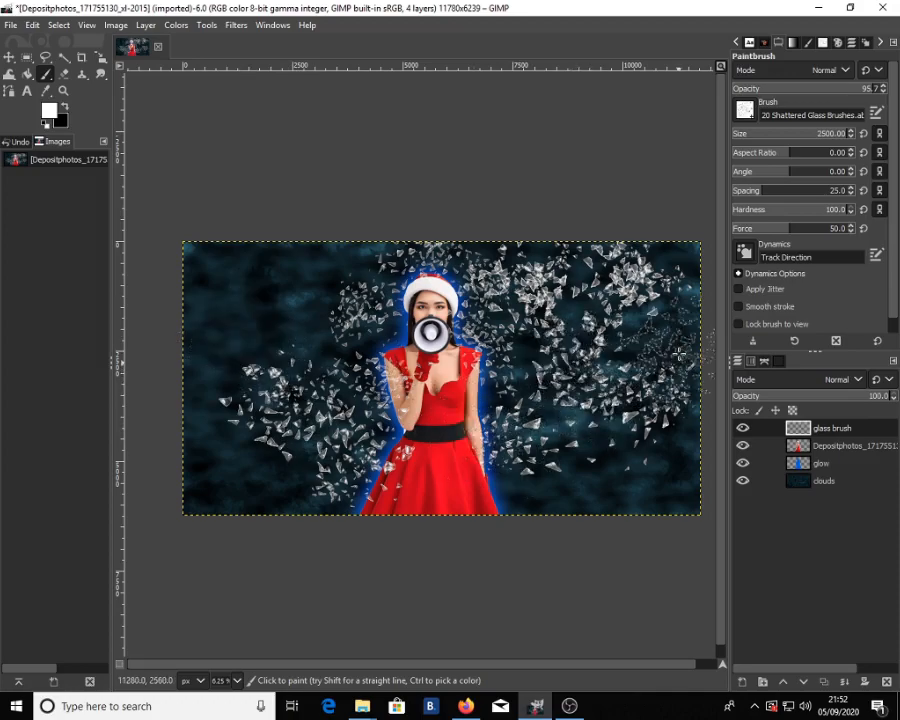
pyautogui.click(261, 335)
pyautogui.moveTo(260, 328)
pyautogui.mouseDown()
pyautogui.moveTo(289, 314)
pyautogui.moveTo(291, 237)
pyautogui.moveTo(234, 270)
pyautogui.moveTo(225, 228)
pyautogui.moveTo(172, 268)
pyautogui.moveTo(185, 325)
pyautogui.moveTo(168, 374)
pyautogui.moveTo(216, 373)
pyautogui.moveTo(176, 402)
pyautogui.moveTo(329, 252)
pyautogui.mouseUp()
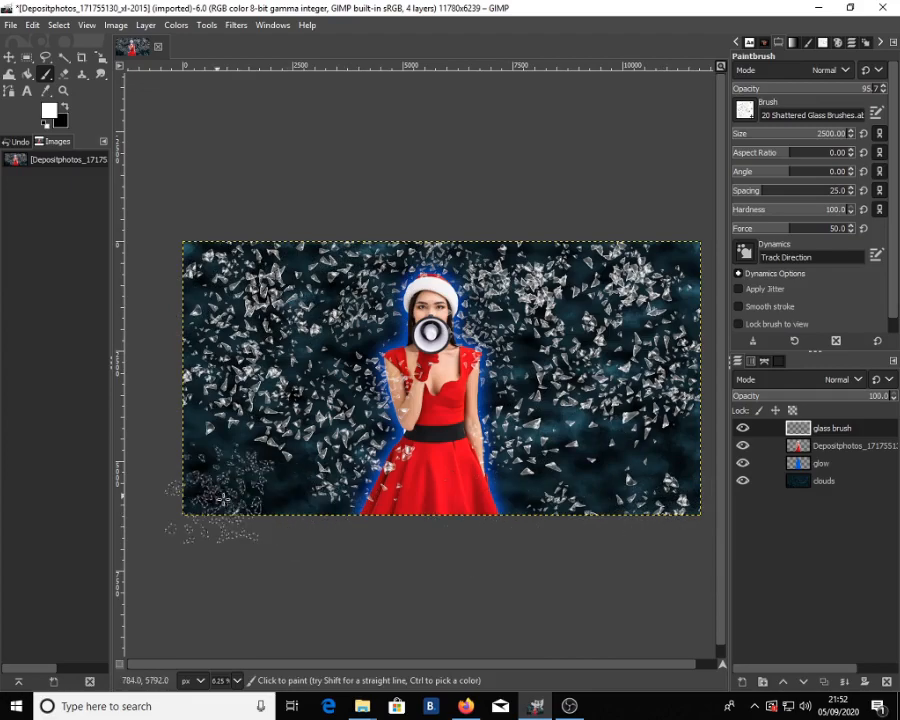
pyautogui.click(476, 481)
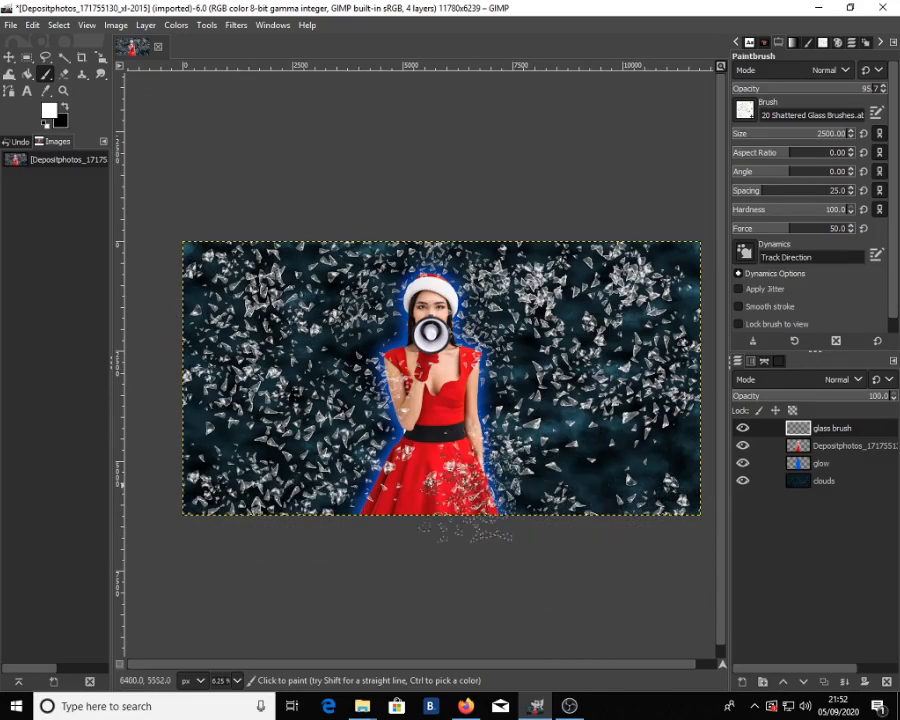
pyautogui.click(480, 425)
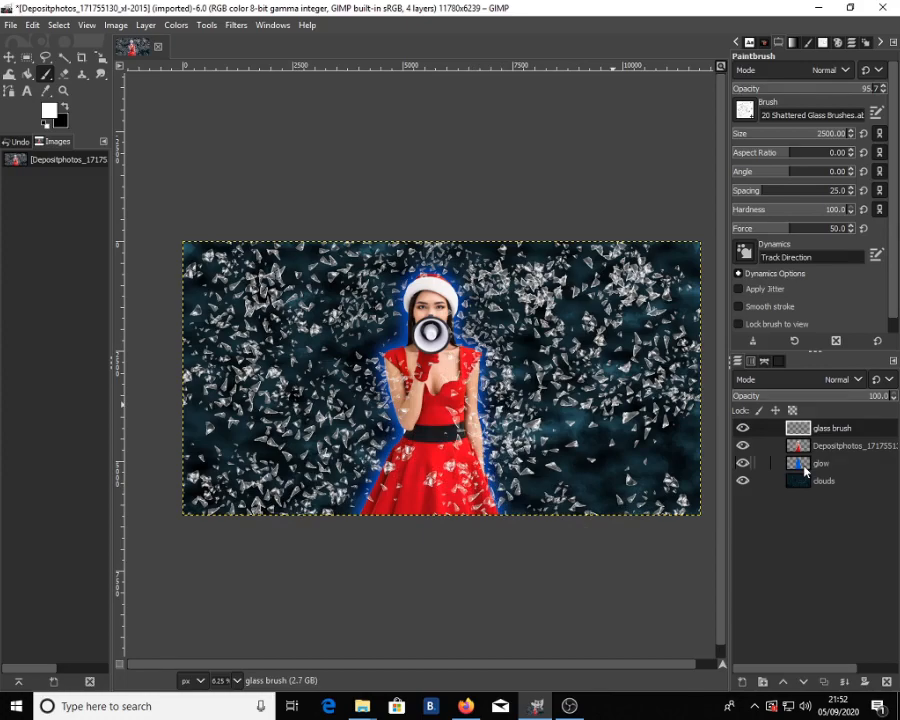
# Merge the glass brush, woman and glow layers down one after another into the clouds layer.
pyautogui.rightClick(858, 436)
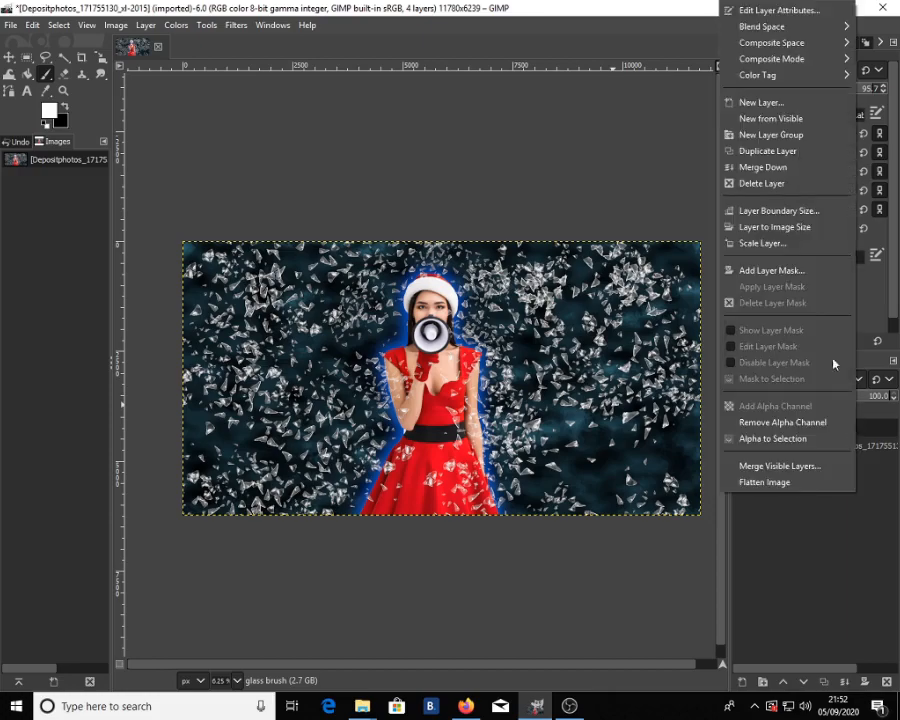
pyautogui.click(805, 167)
pyautogui.rightClick(840, 420)
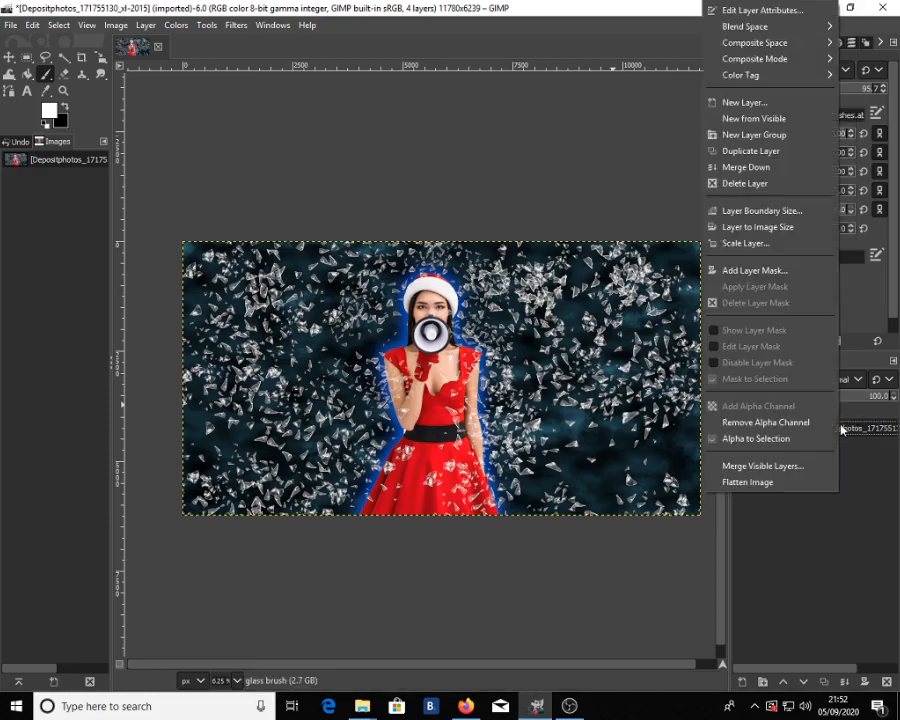
pyautogui.click(768, 168)
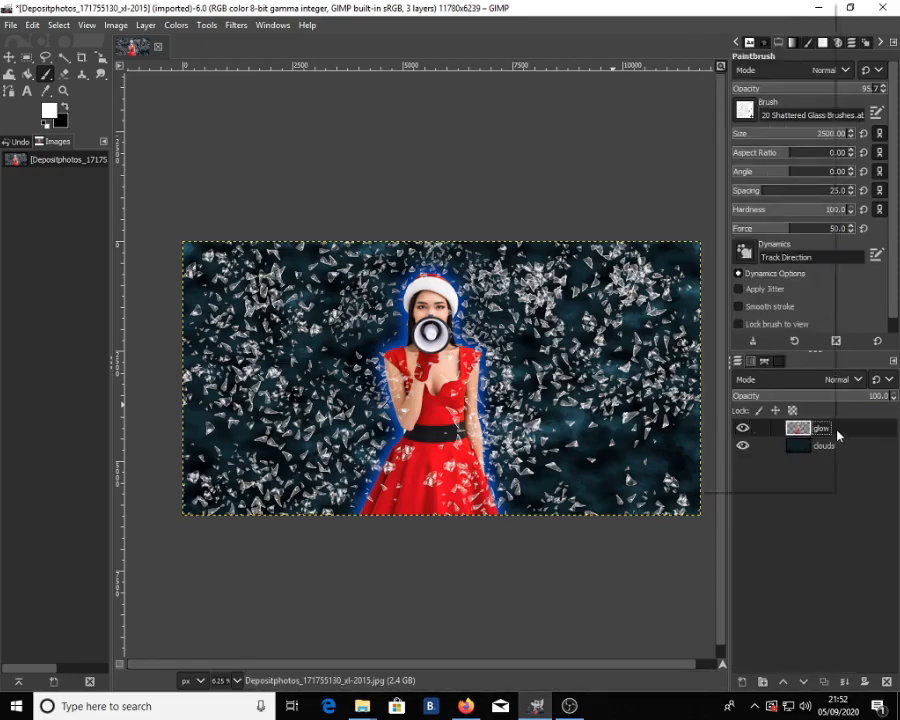
pyautogui.rightClick(838, 428)
pyautogui.click(796, 170)
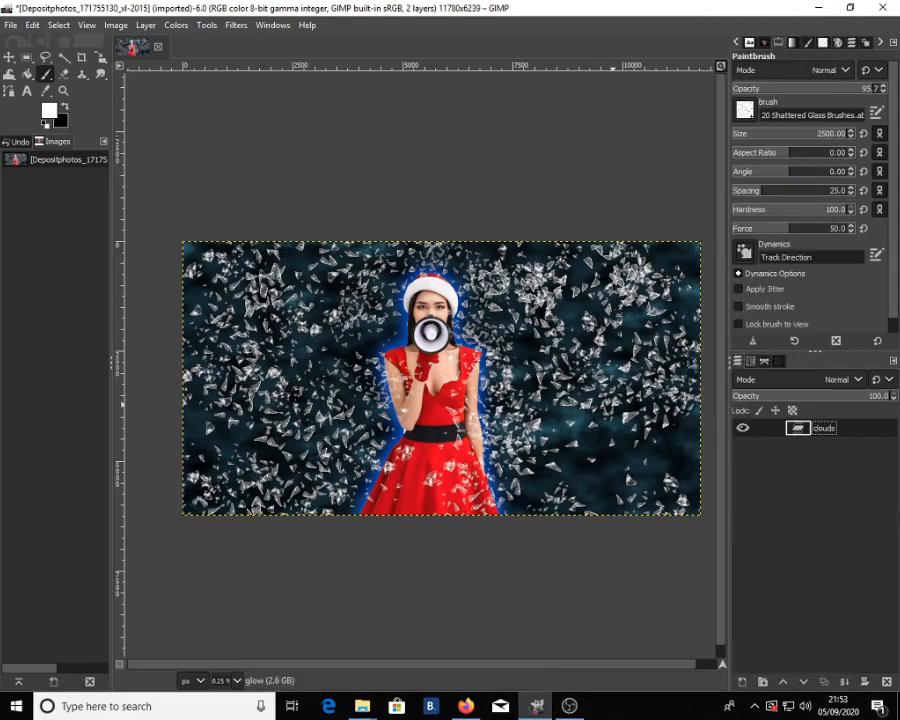